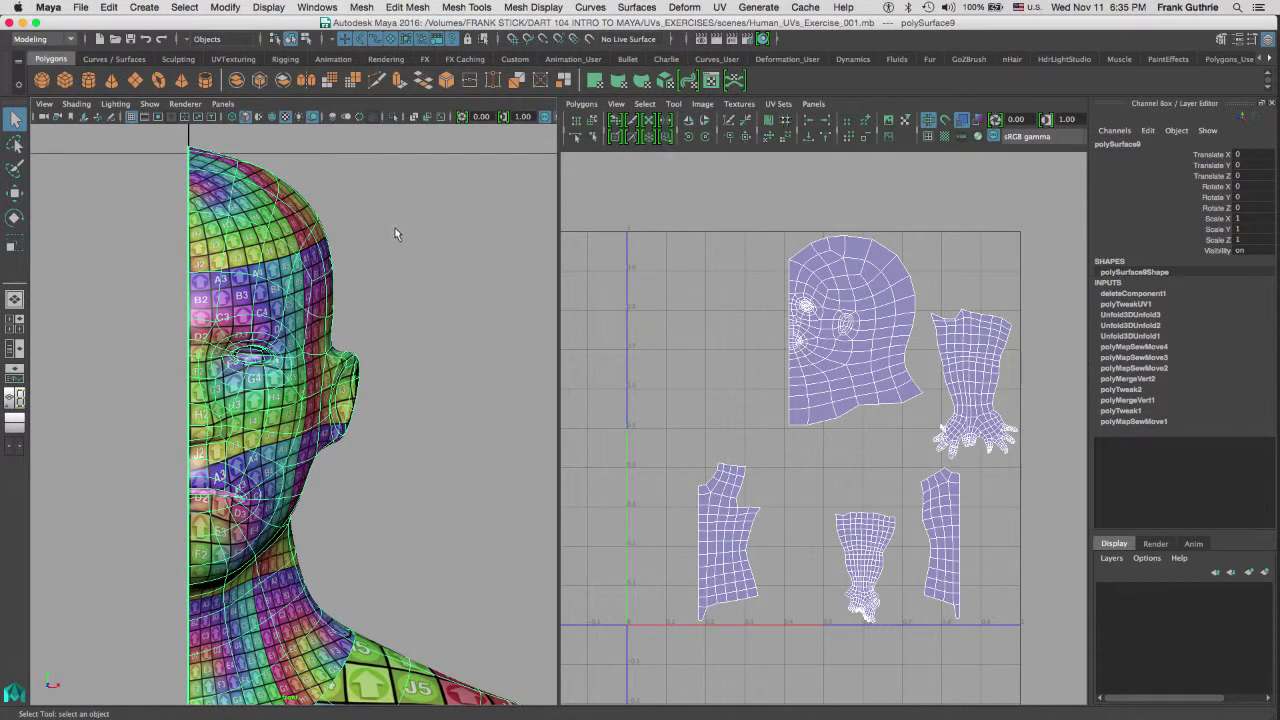
Step: Frame the half-body mesh, pan the side view to show the full figure, and reselect it
key(f)
click(391, 269)
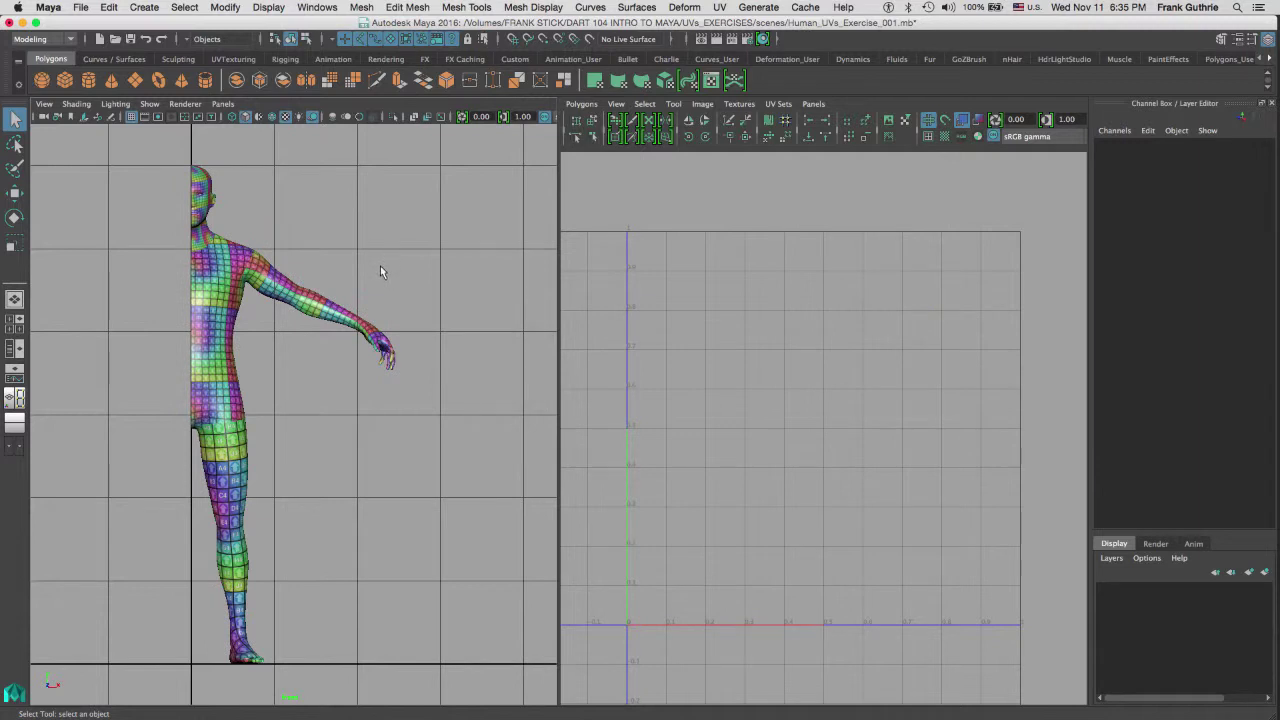
alt+middle_drag(279, 354, 387, 339)
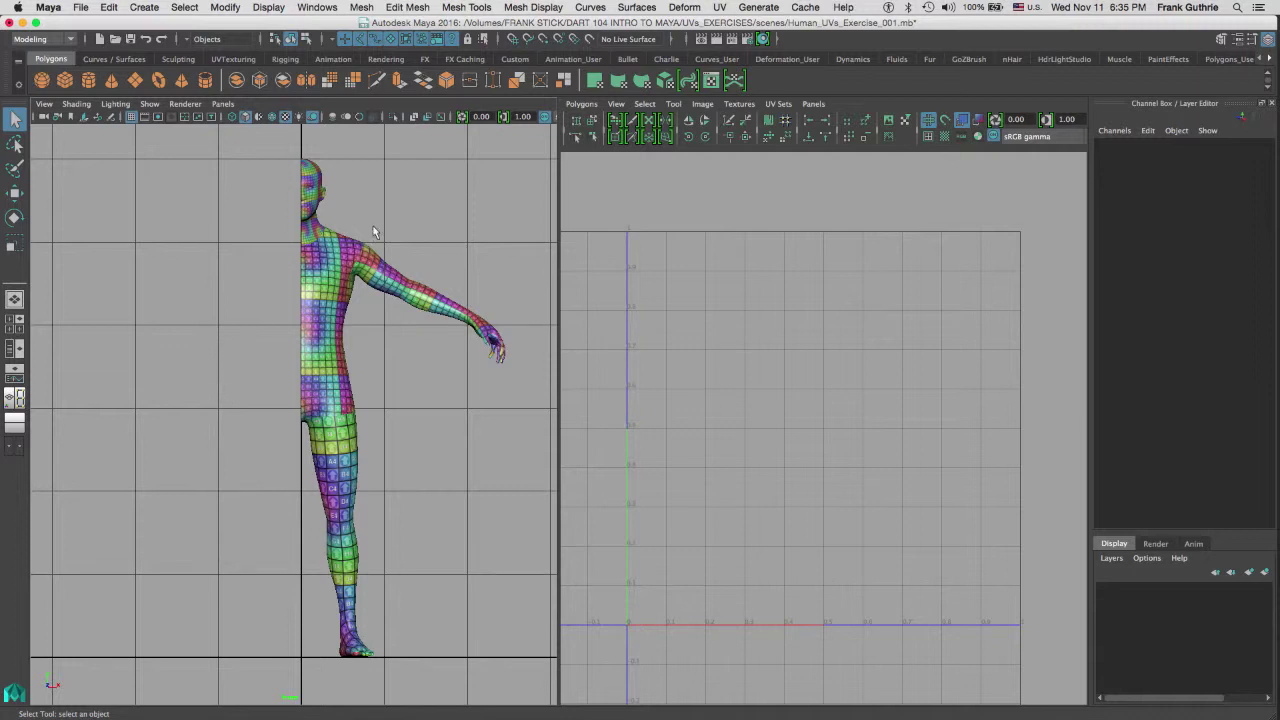
click(355, 265)
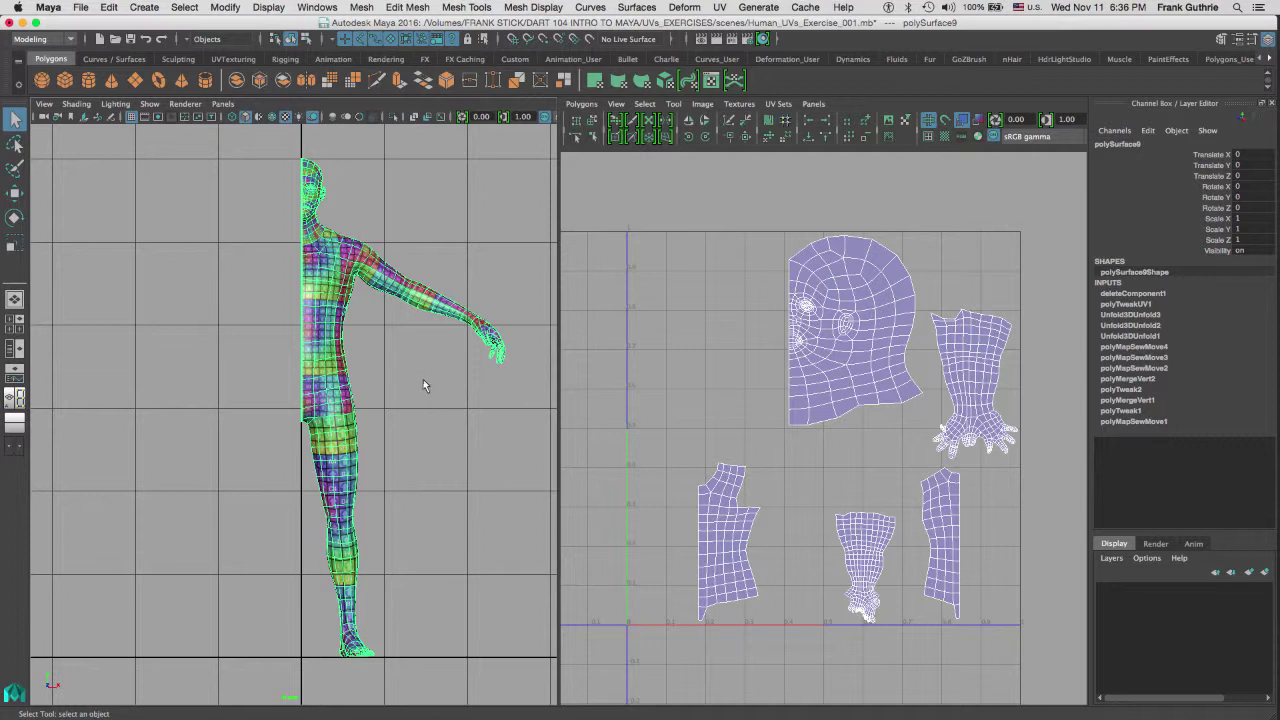
Step: Reselect polySurface9 and delete its construction history
click(370, 362)
click(314, 411)
click(106, 8)
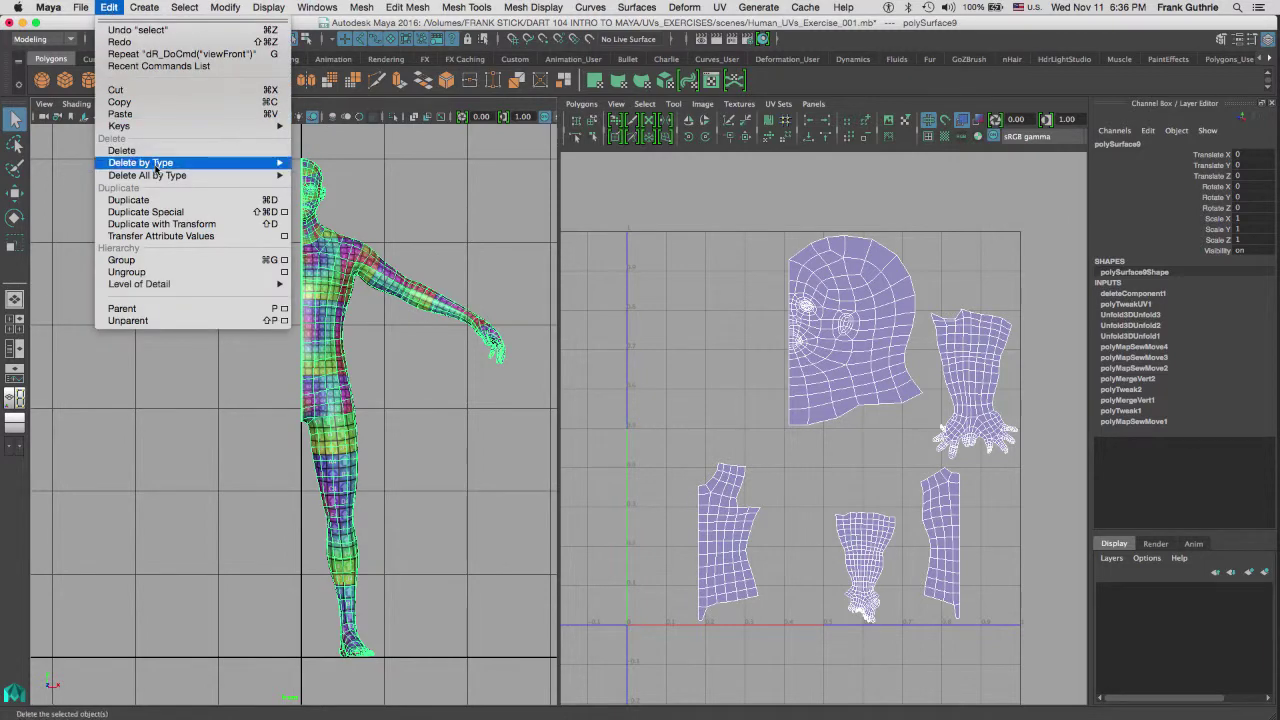
mouse_move(230, 162)
click(318, 164)
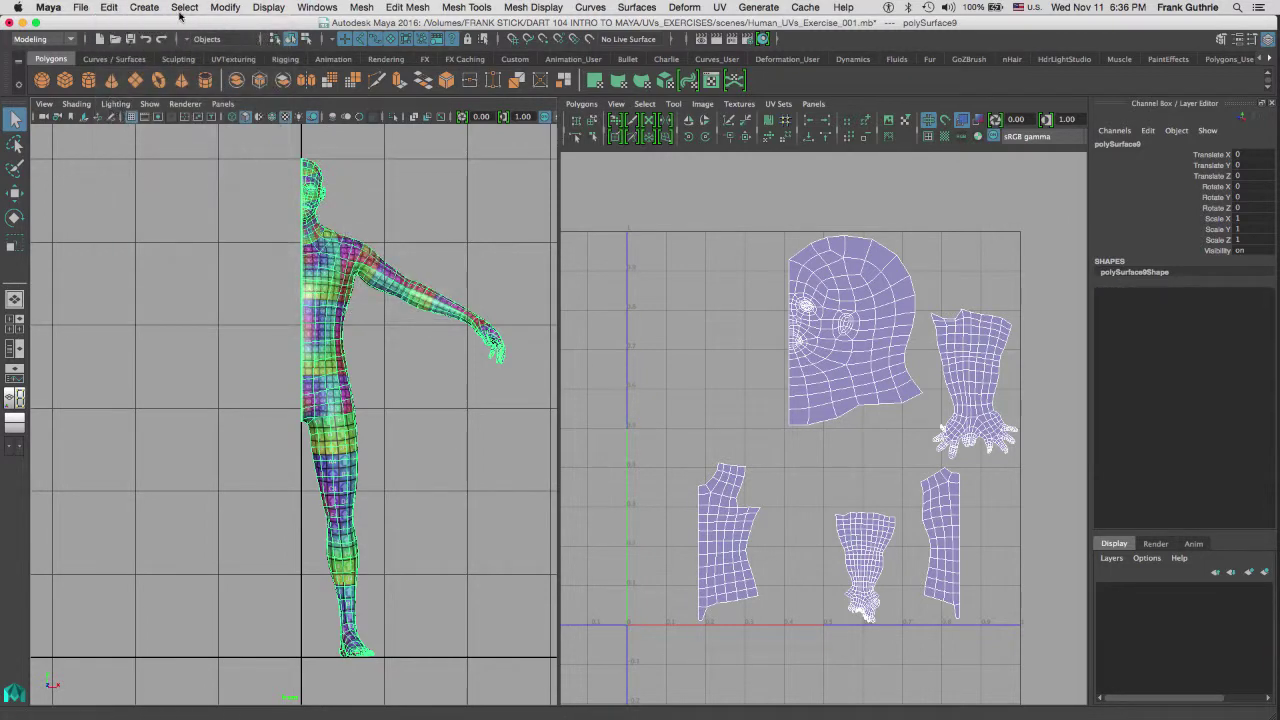
Step: Freeze the half-body mesh's transformations
click(221, 10)
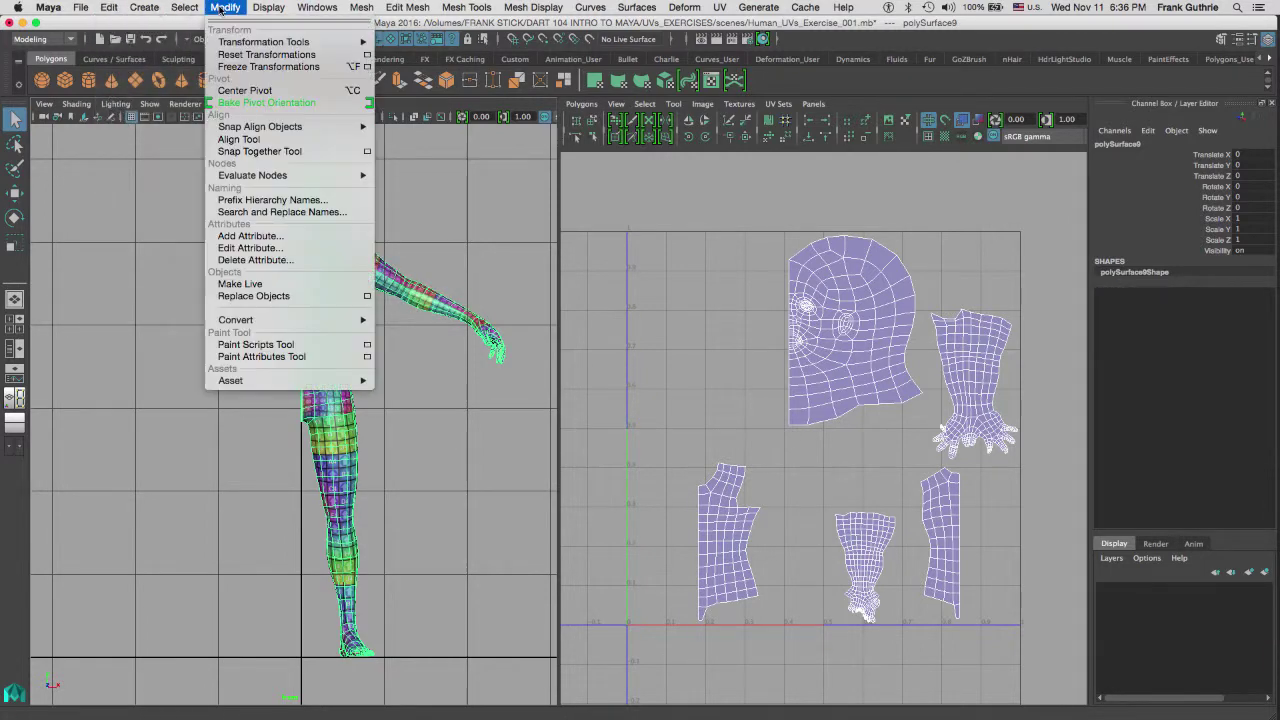
click(238, 68)
key(w)
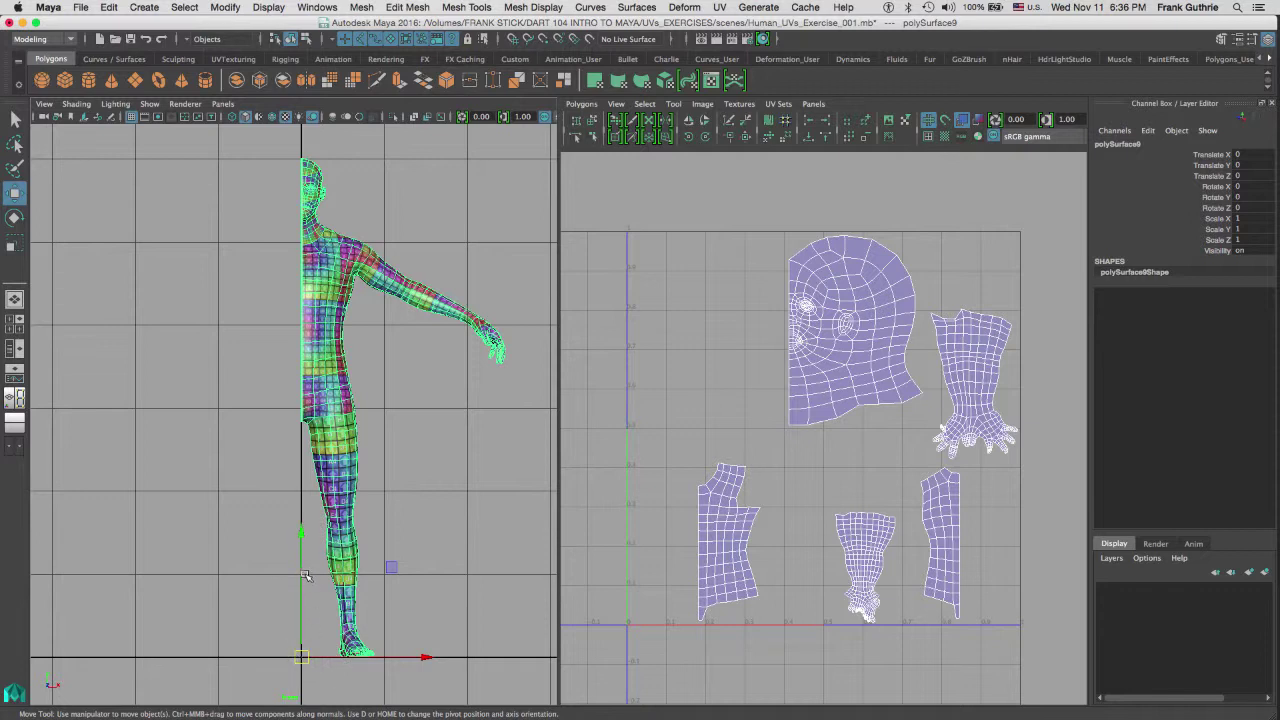
Step: Check the figure in the perspective view, orbiting around it, then go back to the side view
key(space)
drag(330, 522, 338, 494)
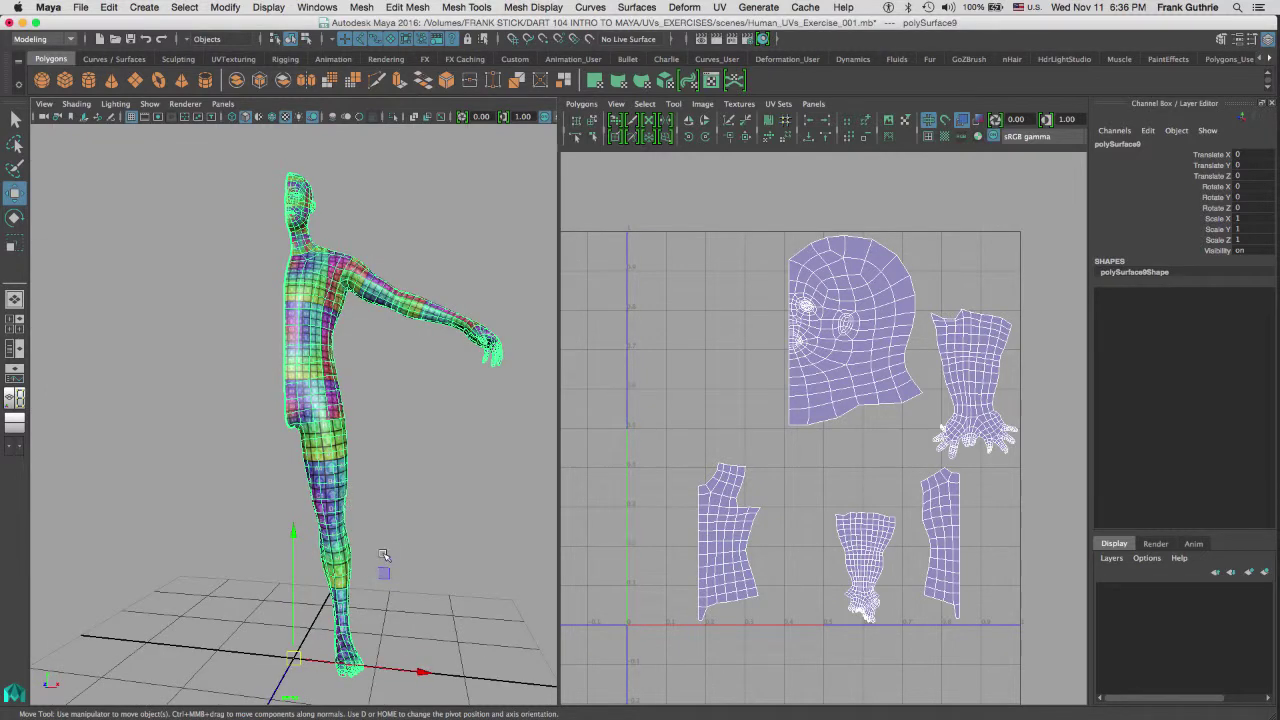
alt+drag(403, 519, 373, 543)
key(space)
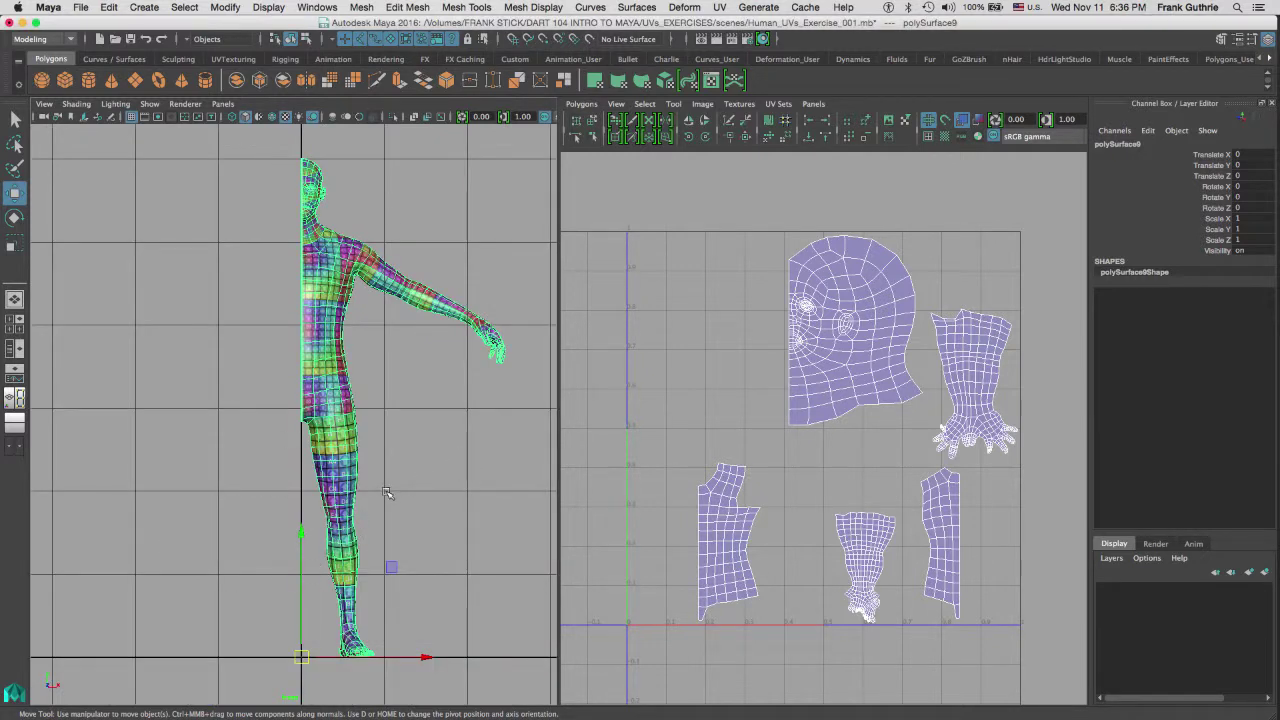
Step: Center the mesh's pivot, bake its pivot orientation, and enter pivot editing mode with D
click(403, 407)
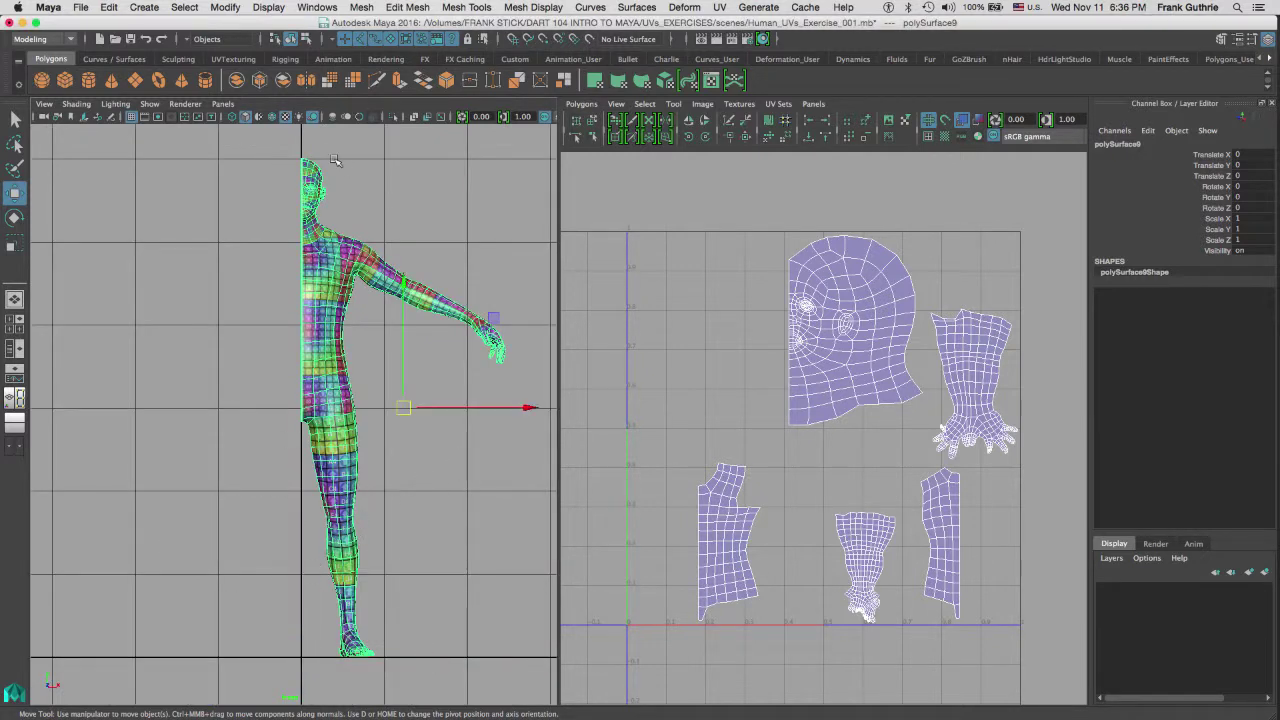
click(227, 9)
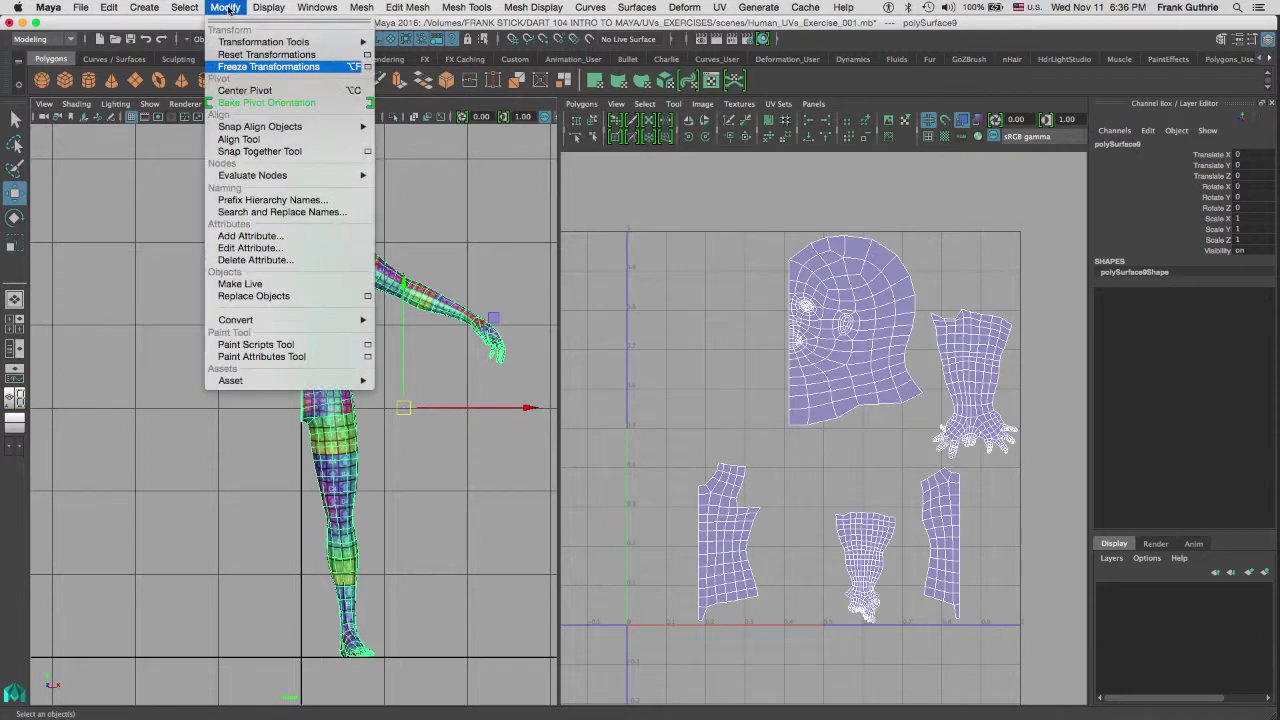
click(216, 103)
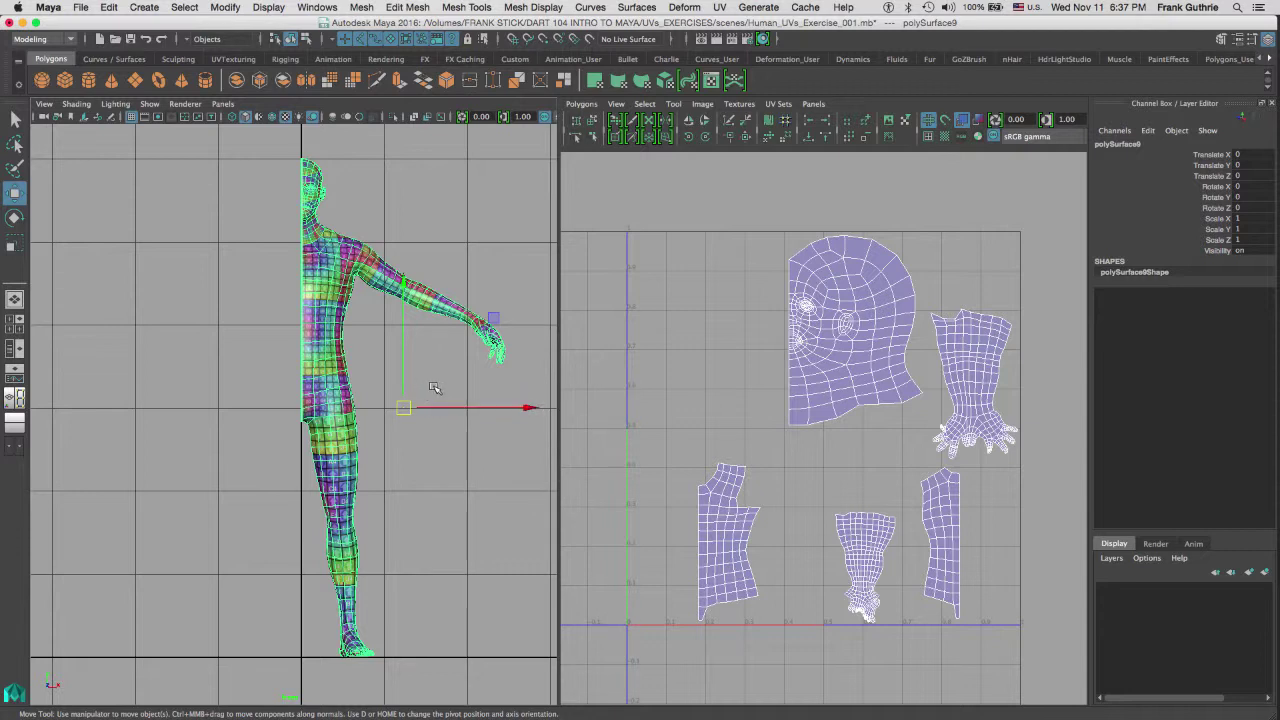
key(d)
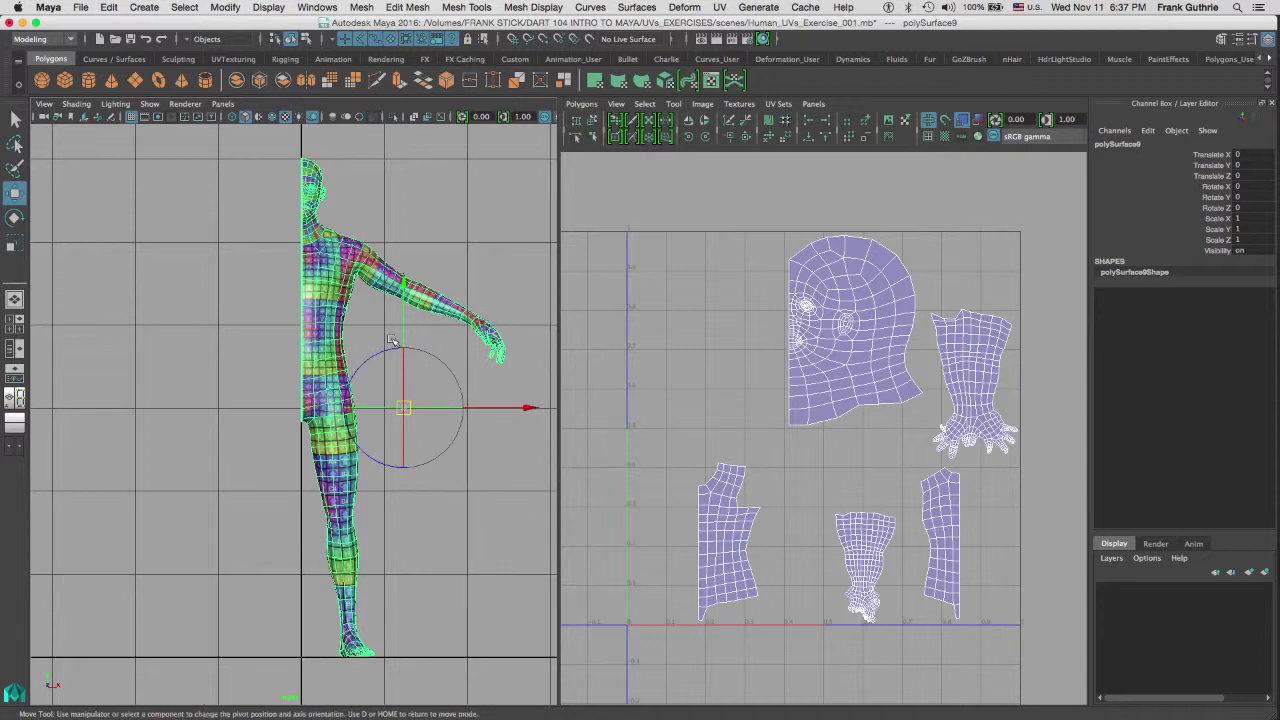
key(d)
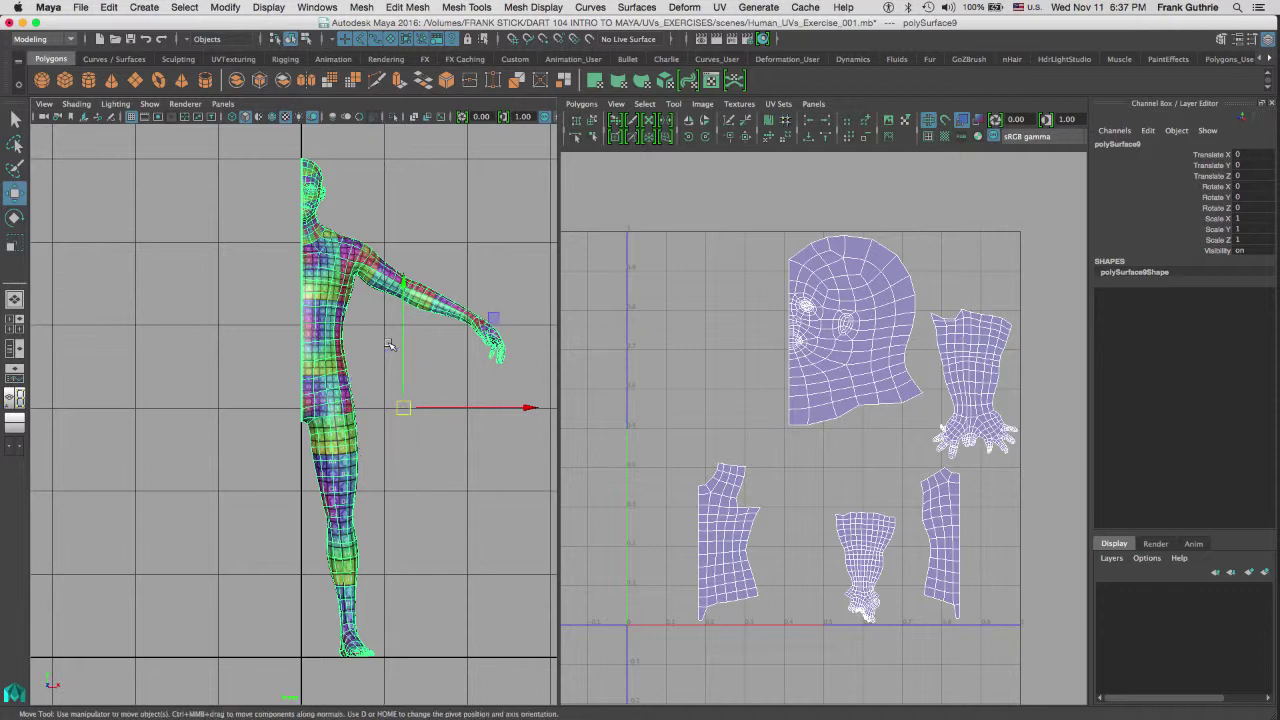
key(d)
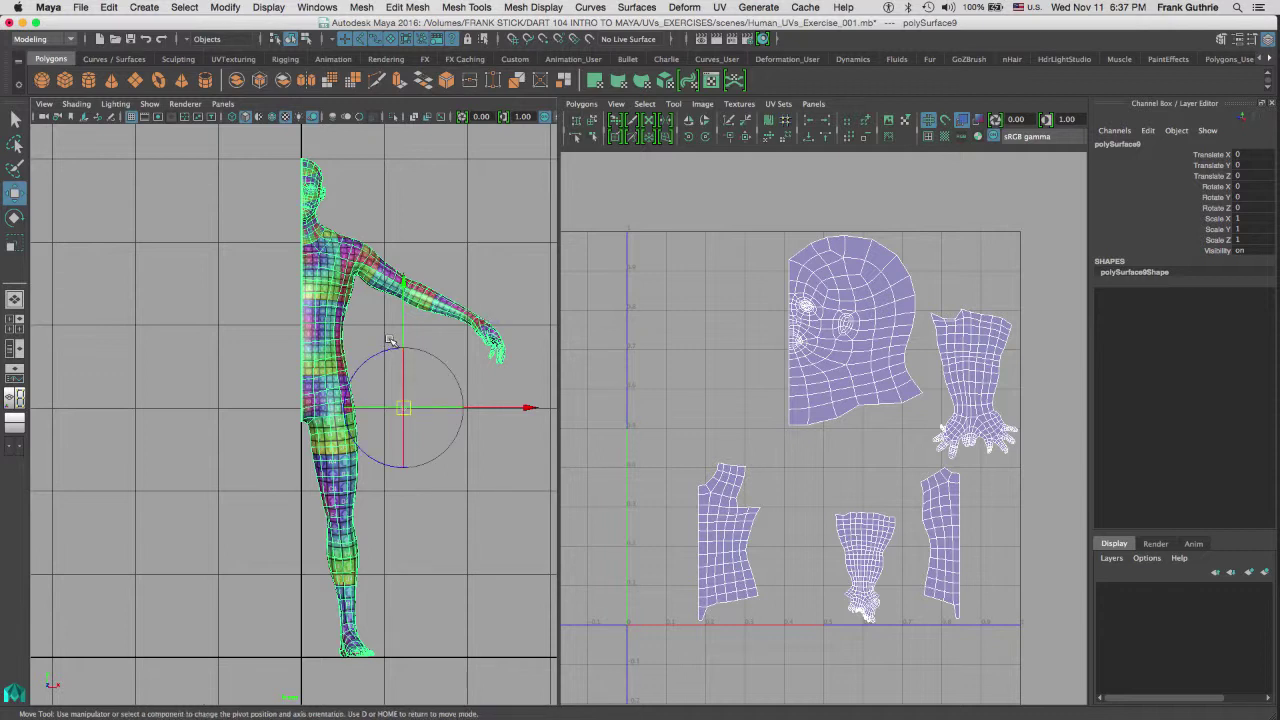
key(d)
Step: With grid snapping on, snap the pivot down to Y 0 and across to X 0
click(514, 39)
drag(403, 287, 403, 662)
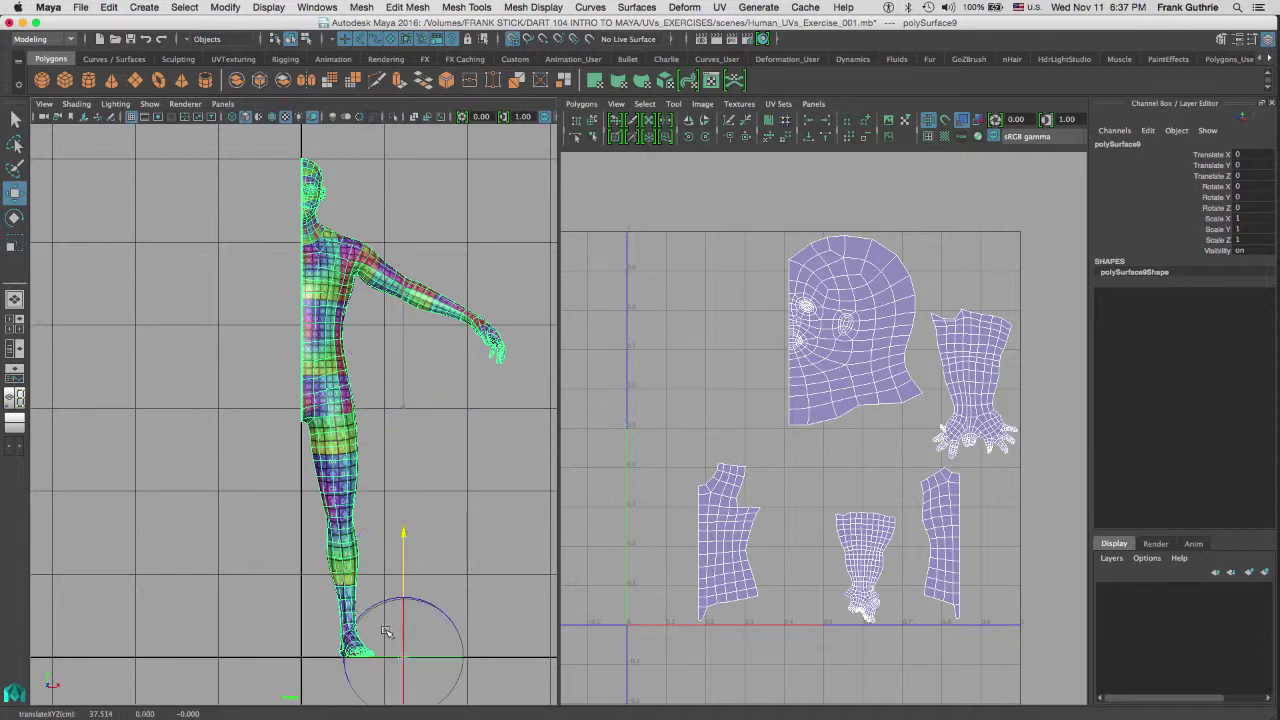
drag(516, 662, 332, 641)
key(x)
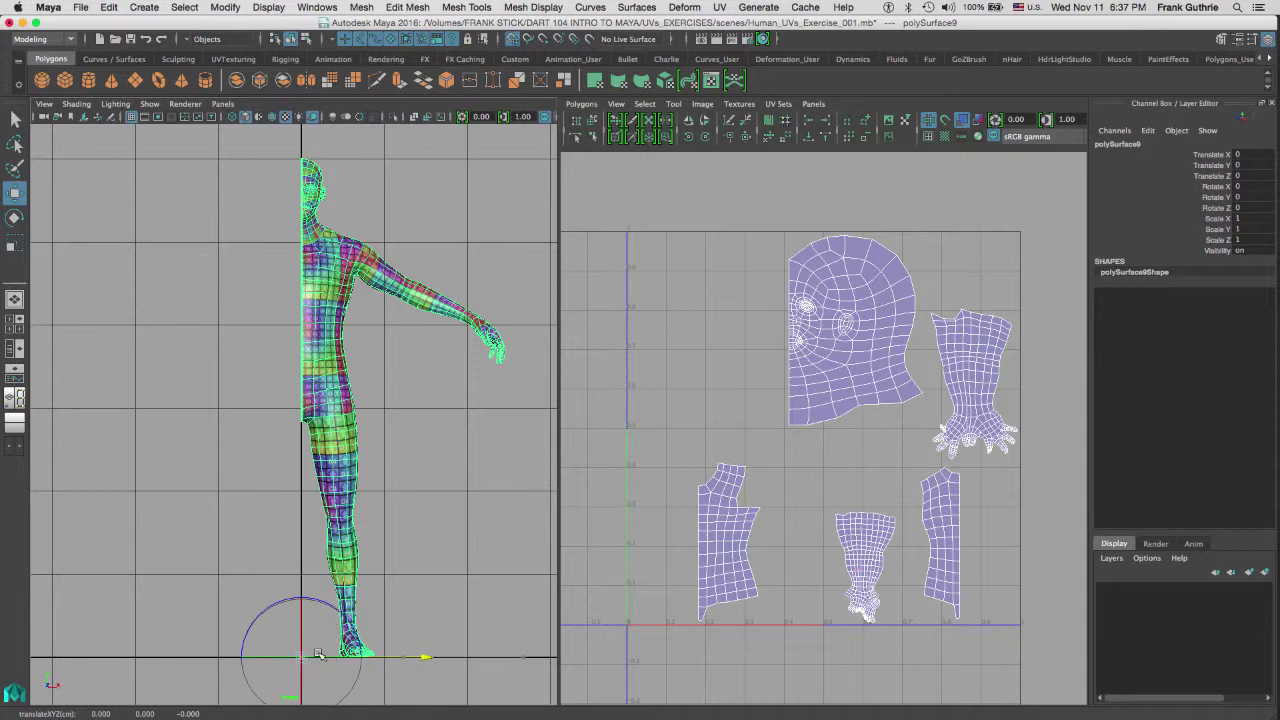
Step: Verify the pivot position in perspective, leave pivot editing, and return to the side view
key(space)
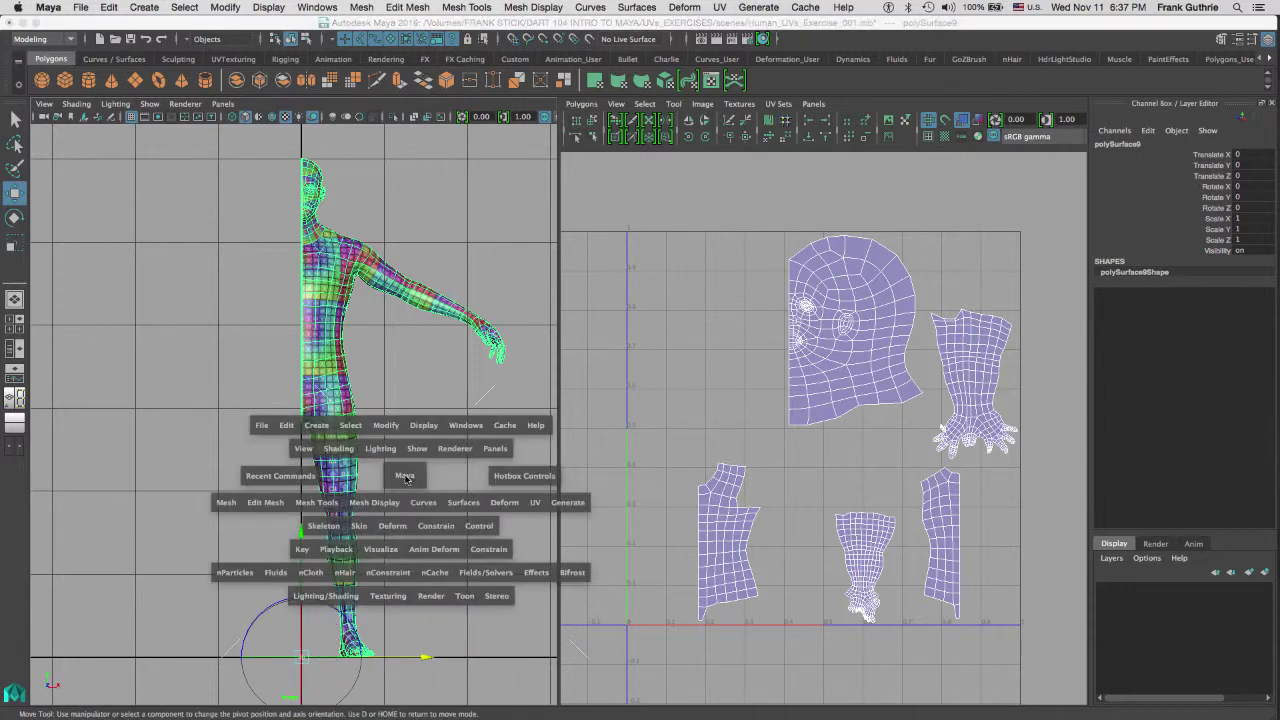
drag(410, 479, 418, 444)
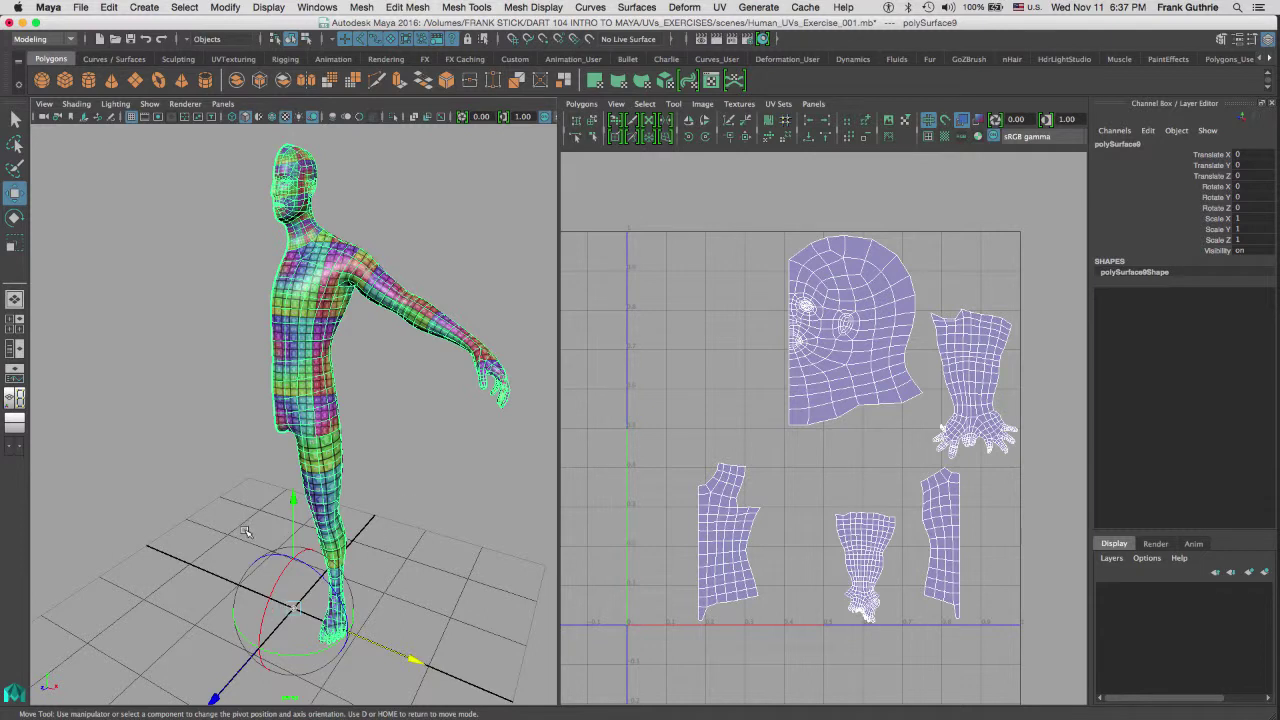
key(d)
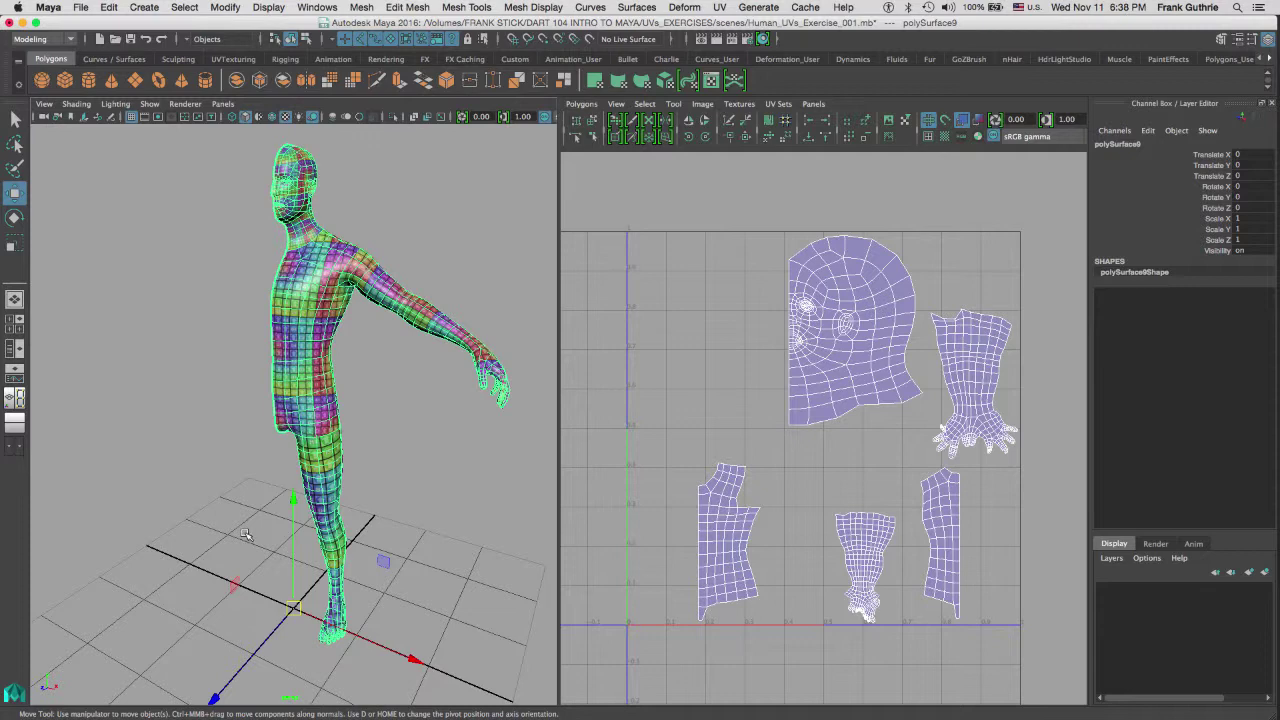
key(space)
drag(245, 535, 250, 566)
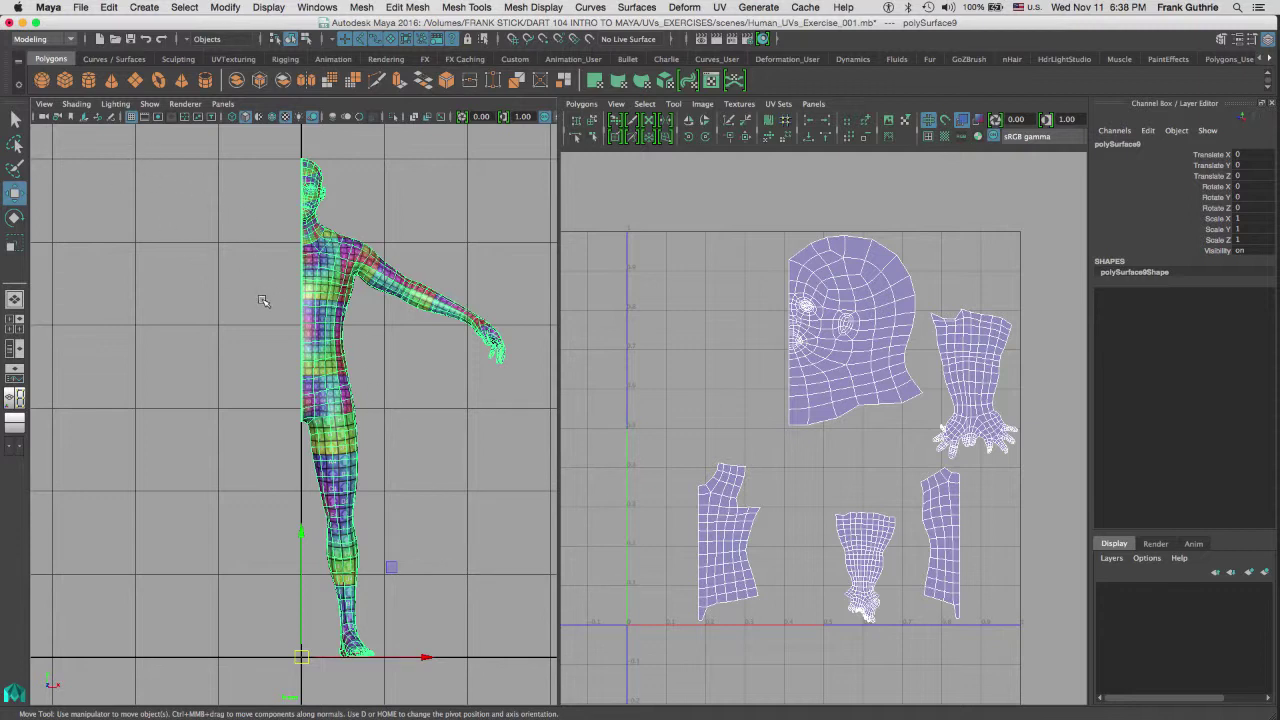
Step: Hide the checker texture and duplicate the half-body mesh as polySurface10
key(5)
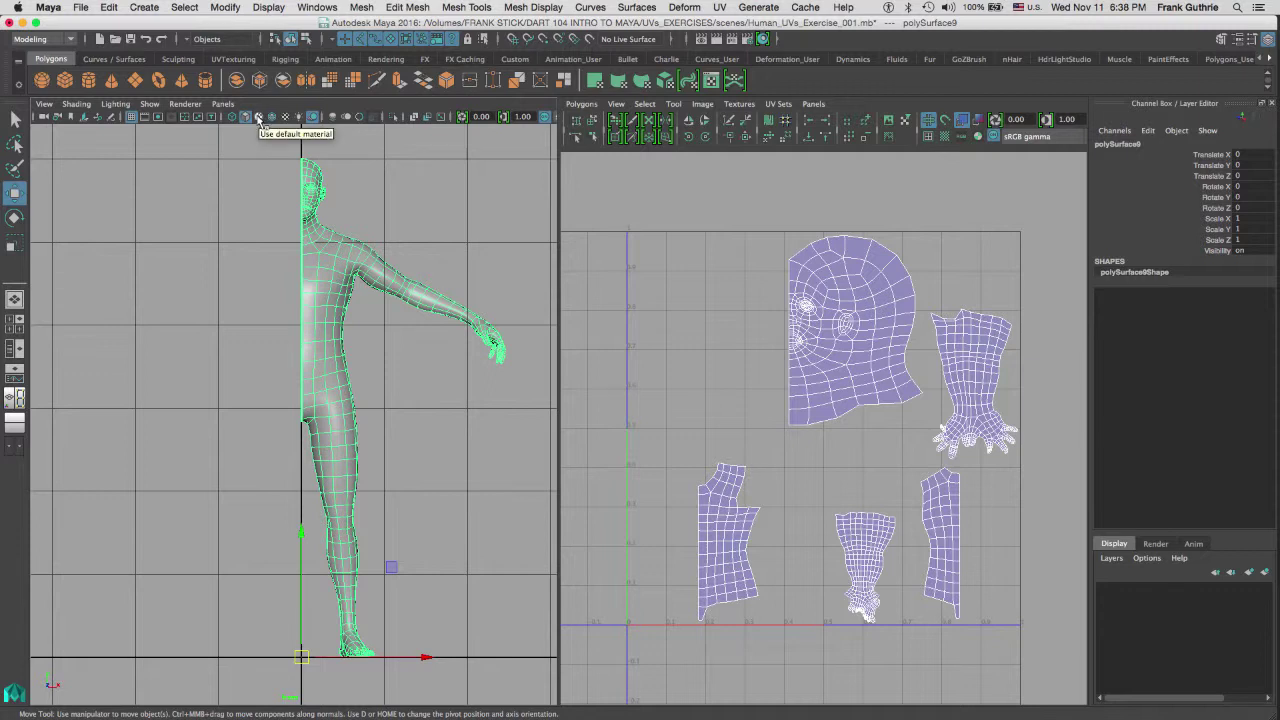
click(110, 12)
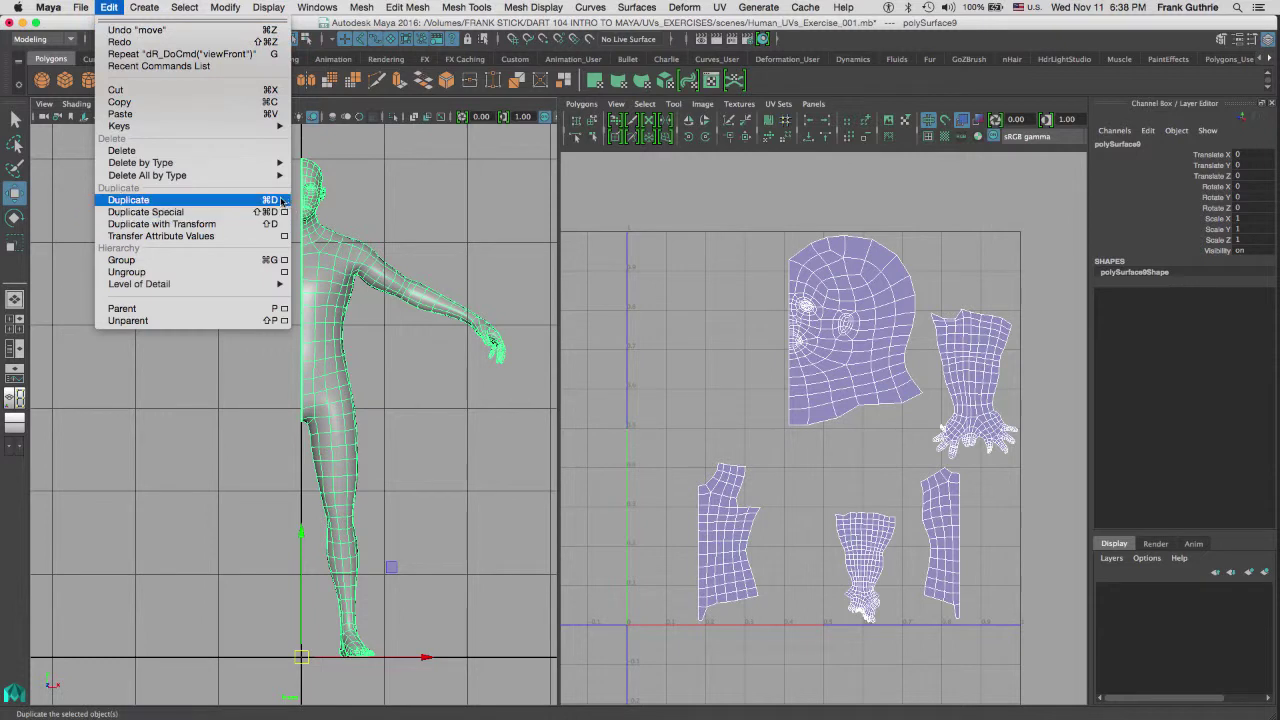
click(223, 204)
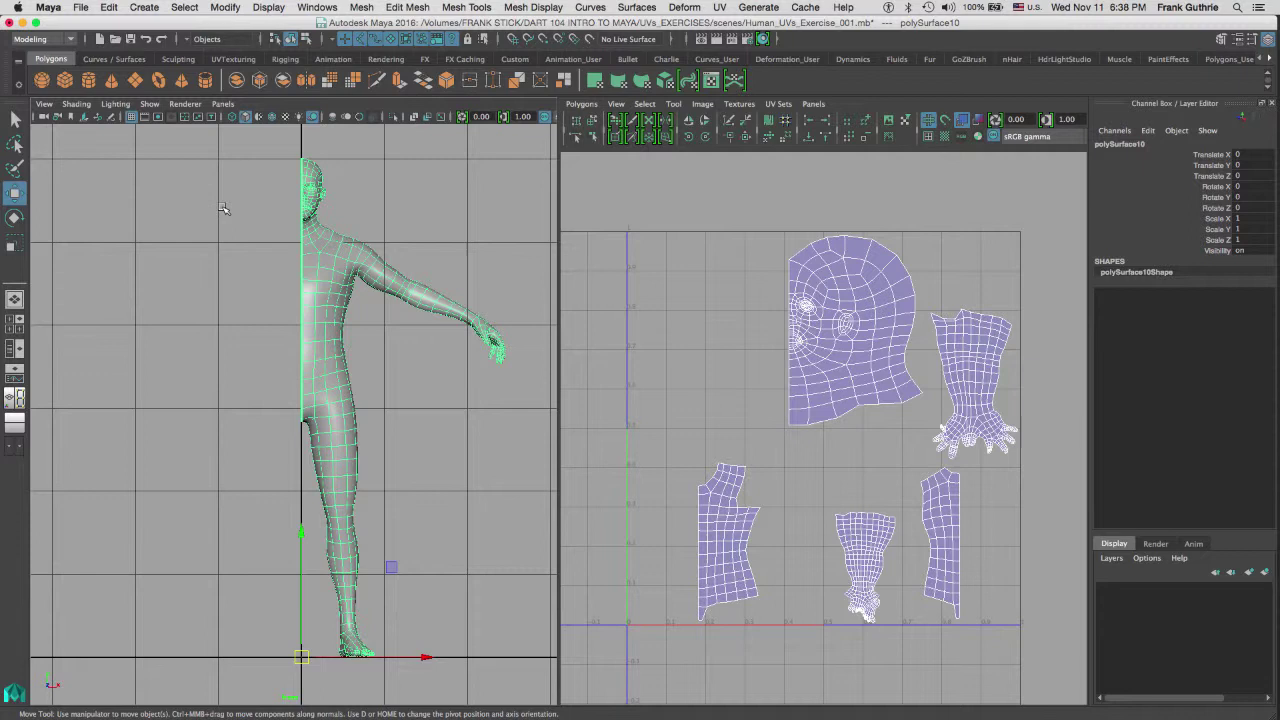
Step: Show the Outliner and select the mirrored half polySurface10 there
click(414, 452)
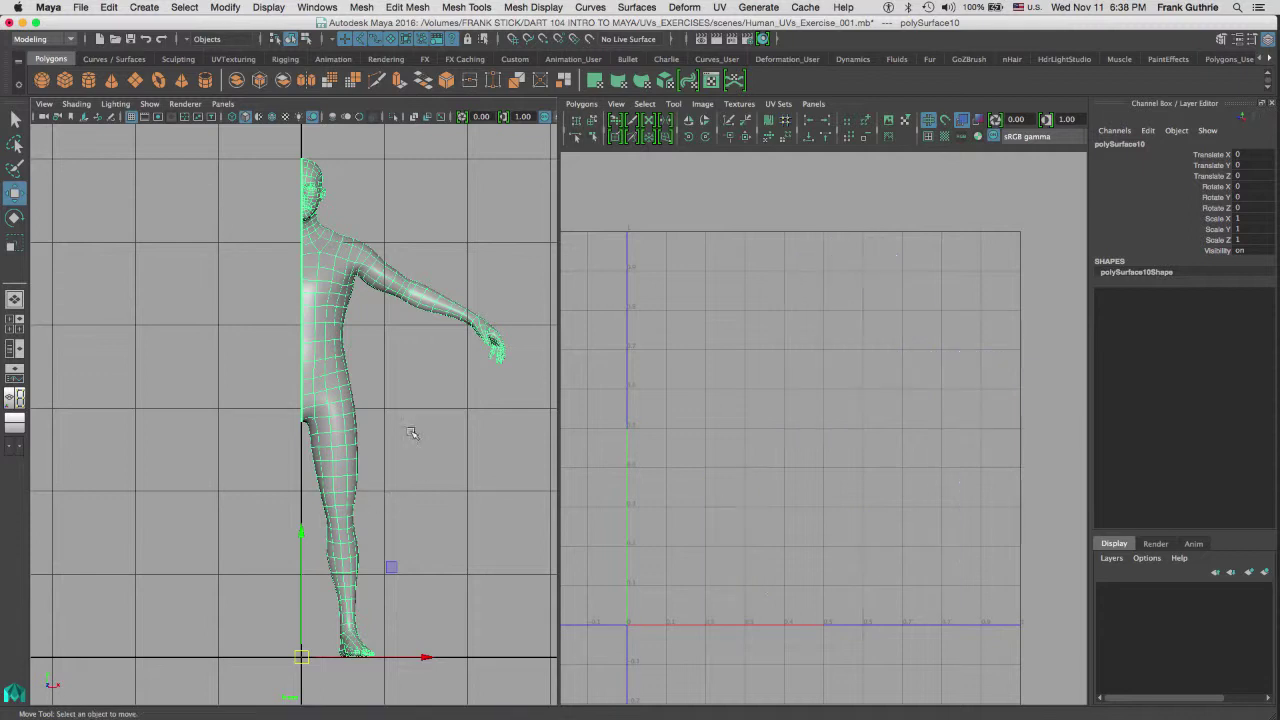
click(418, 245)
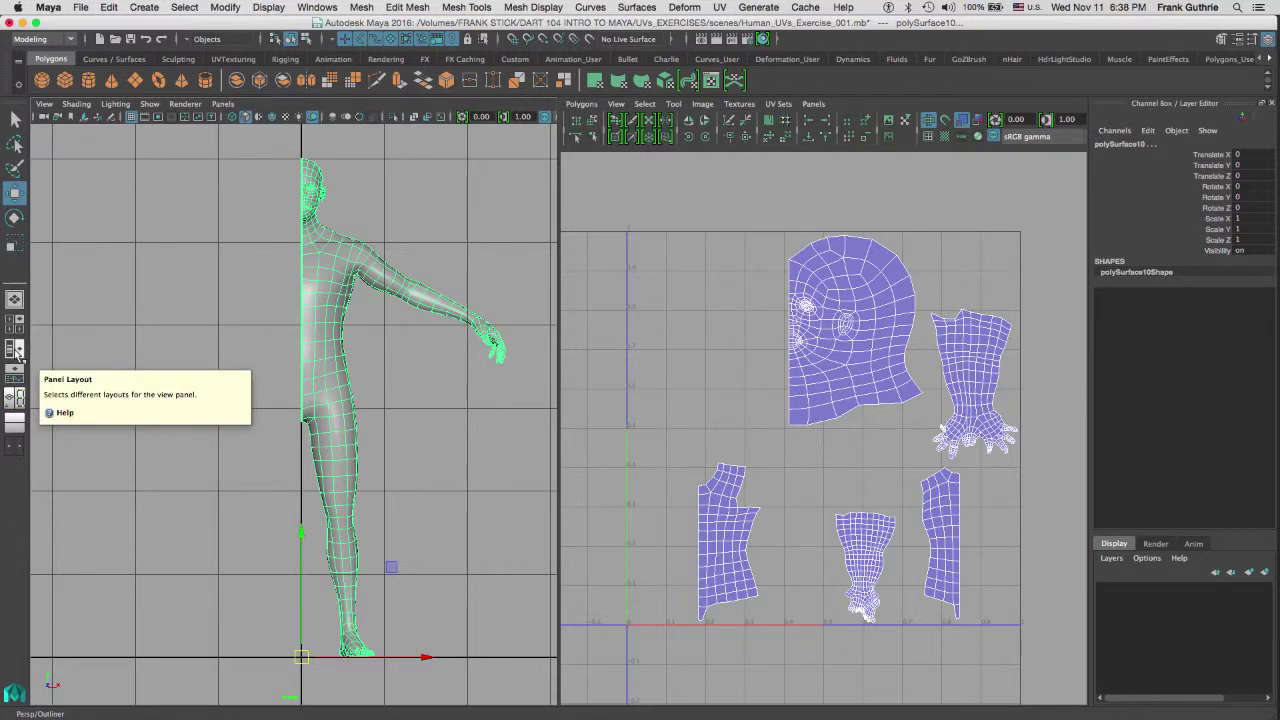
click(17, 352)
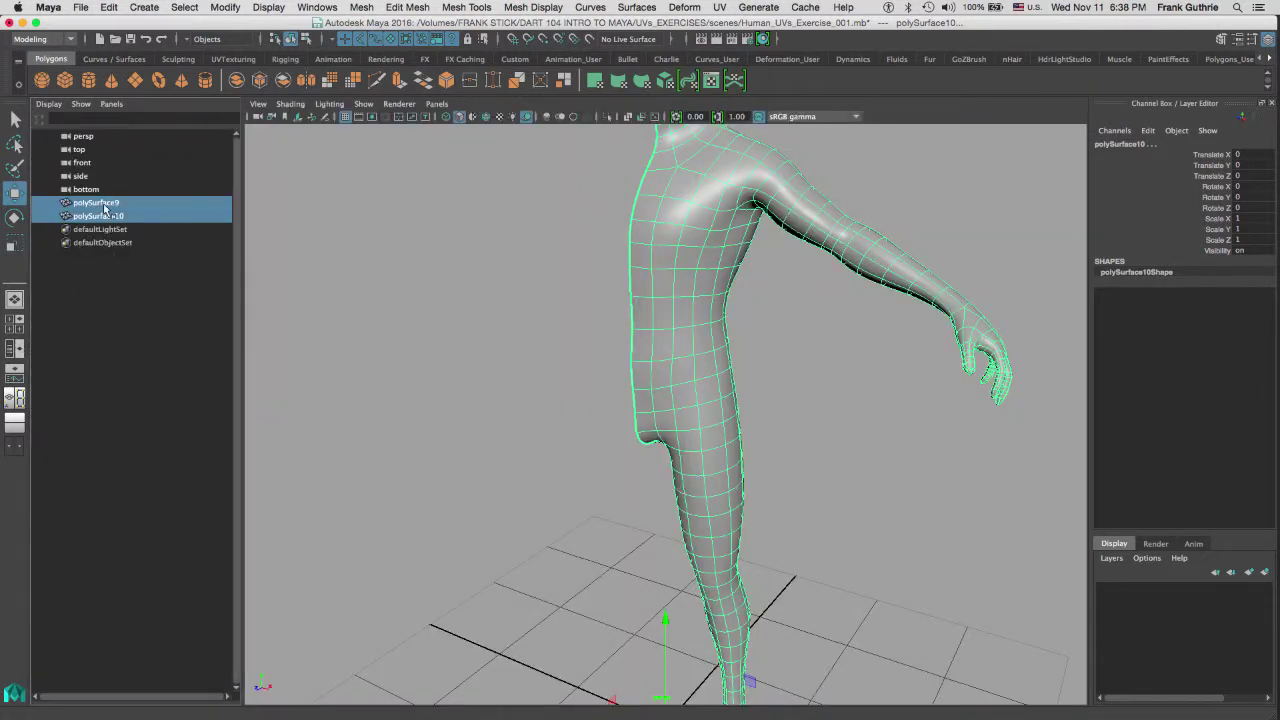
click(104, 204)
click(104, 217)
click(102, 204)
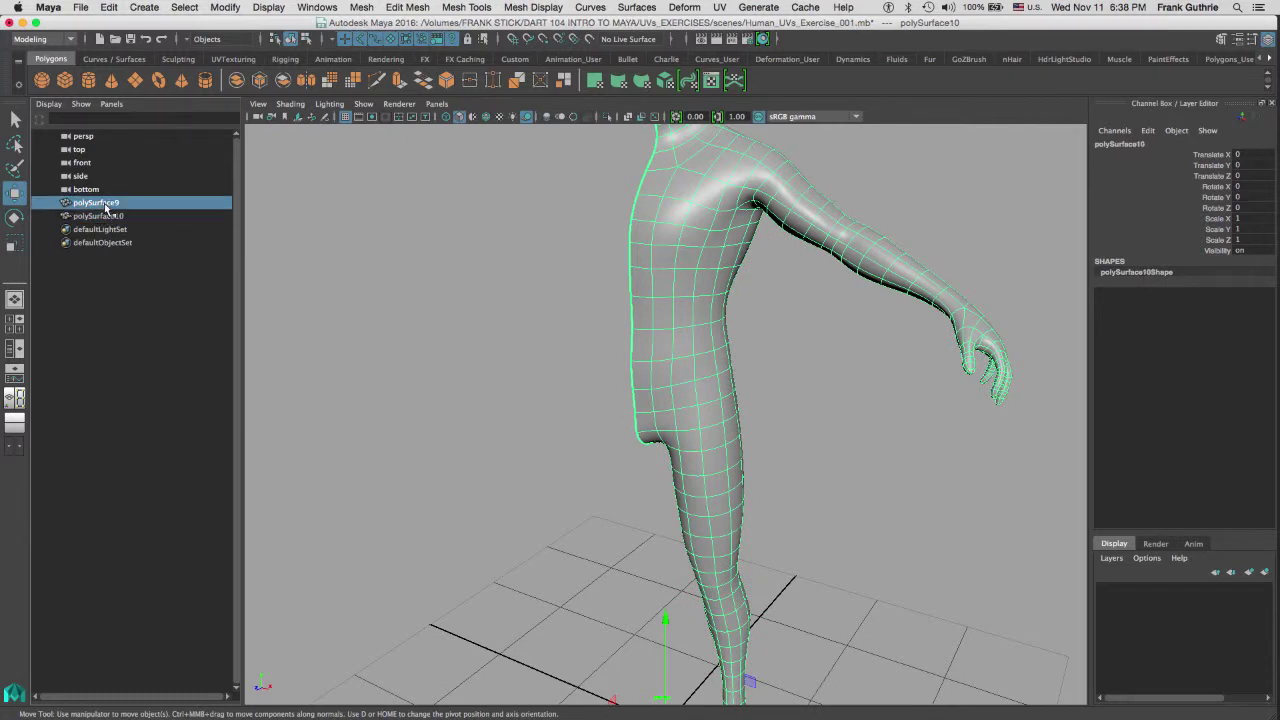
click(107, 217)
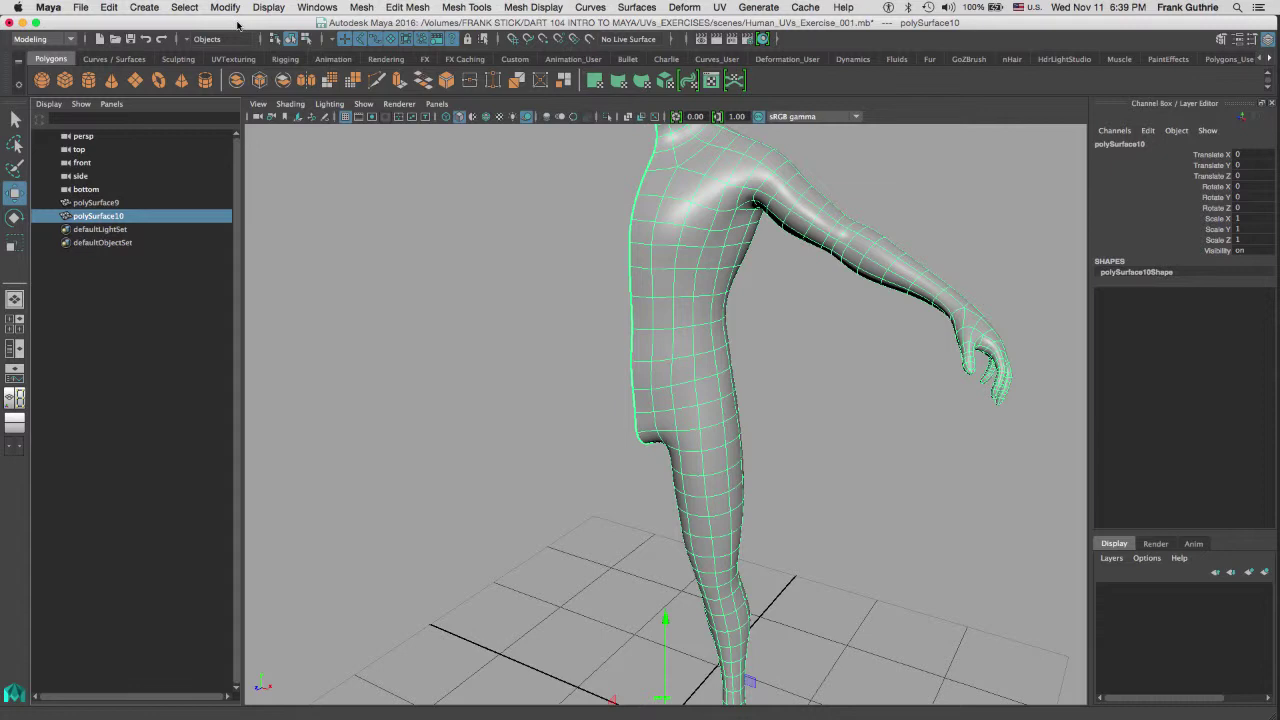
Step: Switch the workspace to the Persp/UV Editor side-by-side layout
click(318, 8)
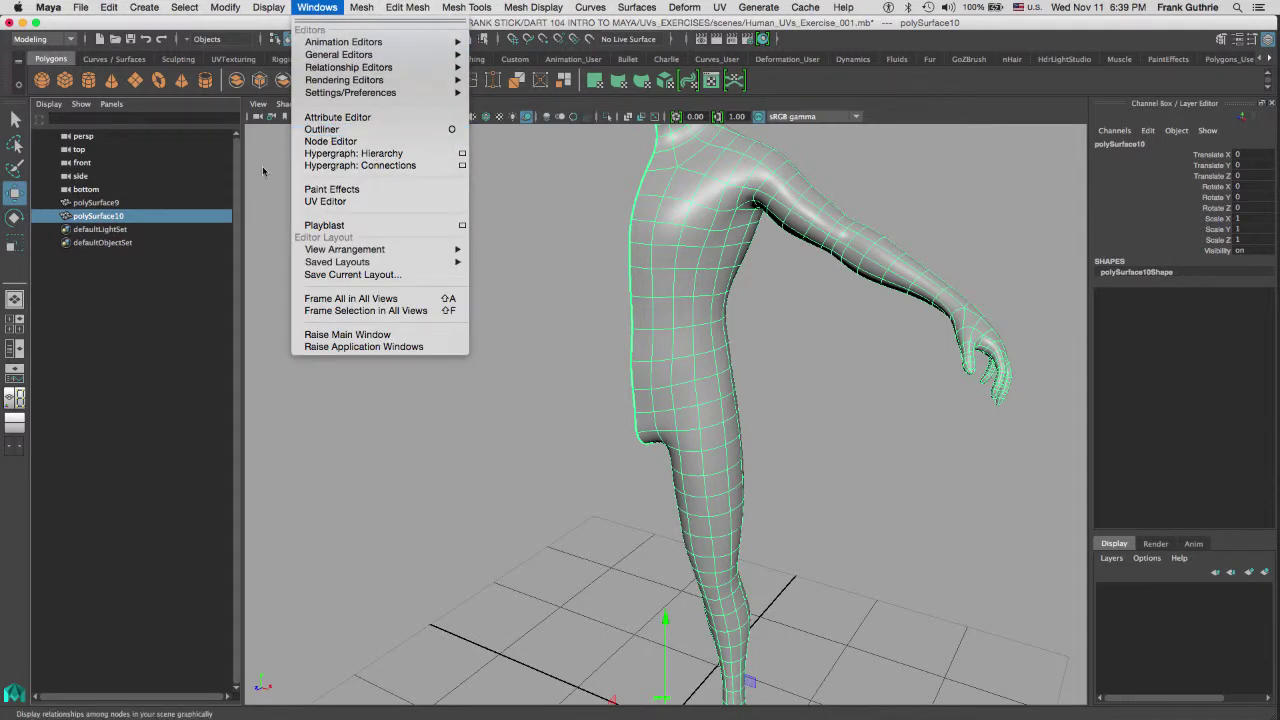
click(168, 296)
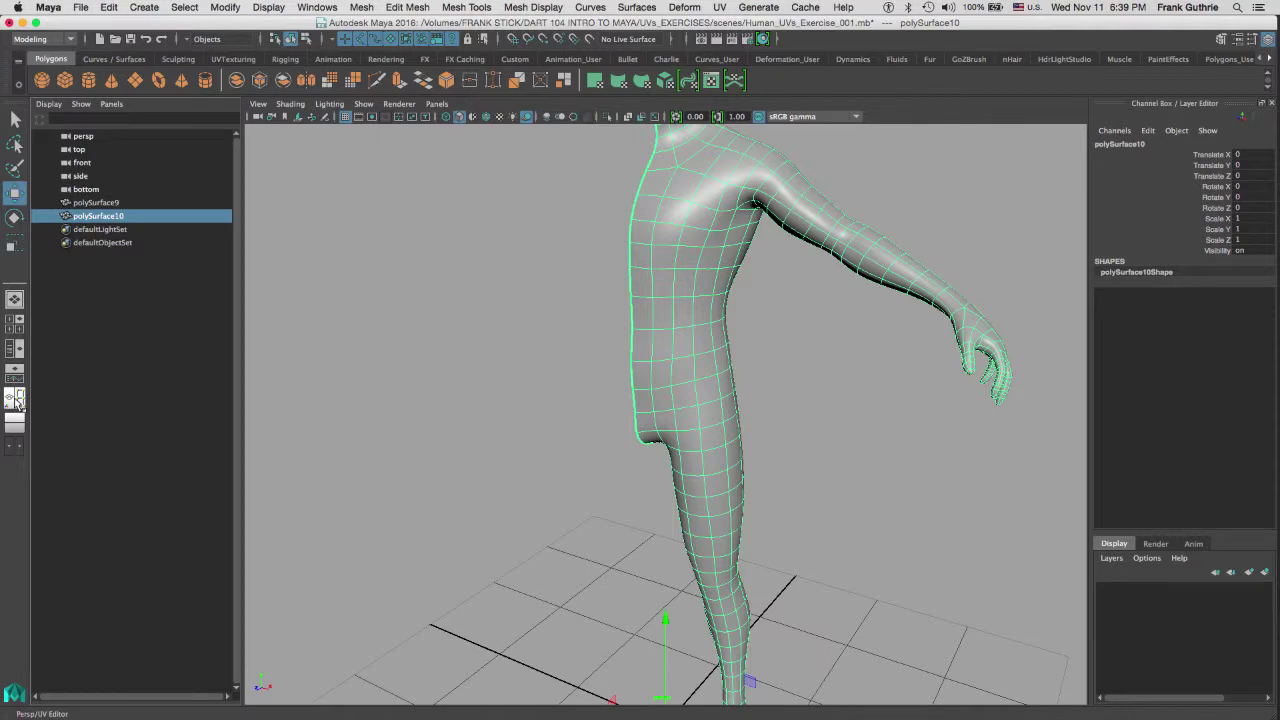
click(16, 400)
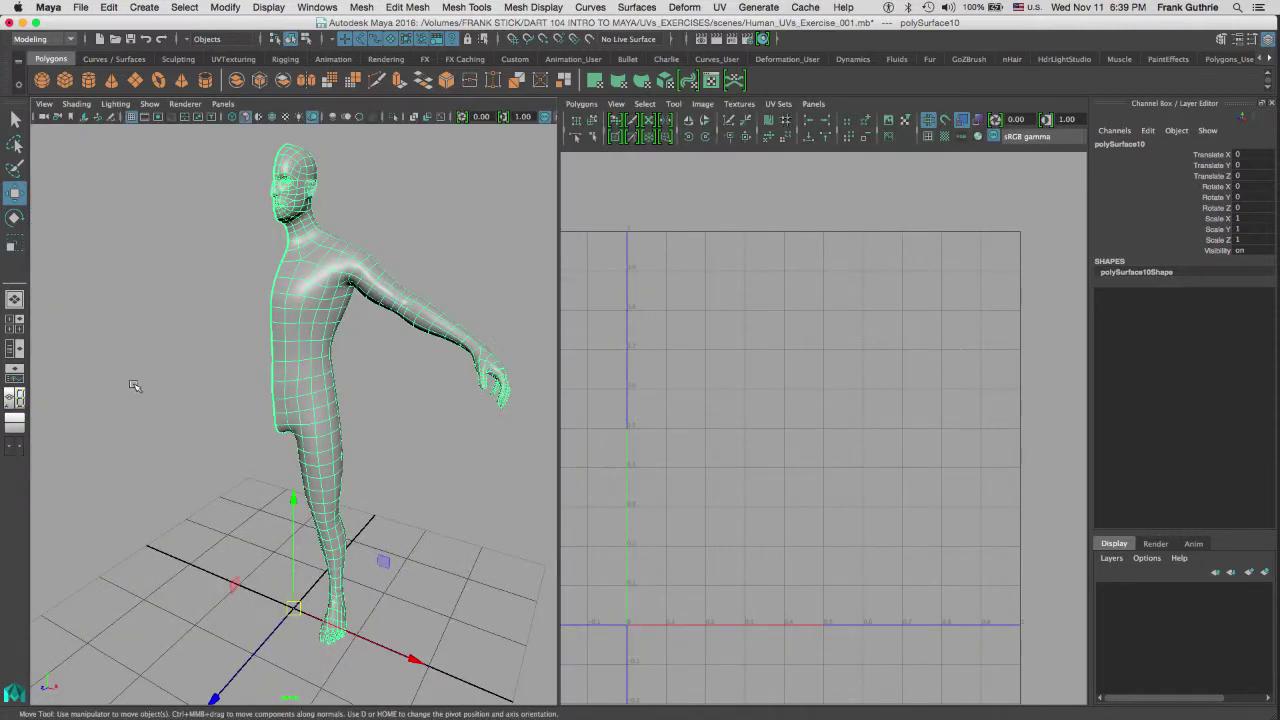
Step: Switch to Front view and scale polySurface10 to negative X with the Scale tool
key(space)
drag(181, 296, 181, 331)
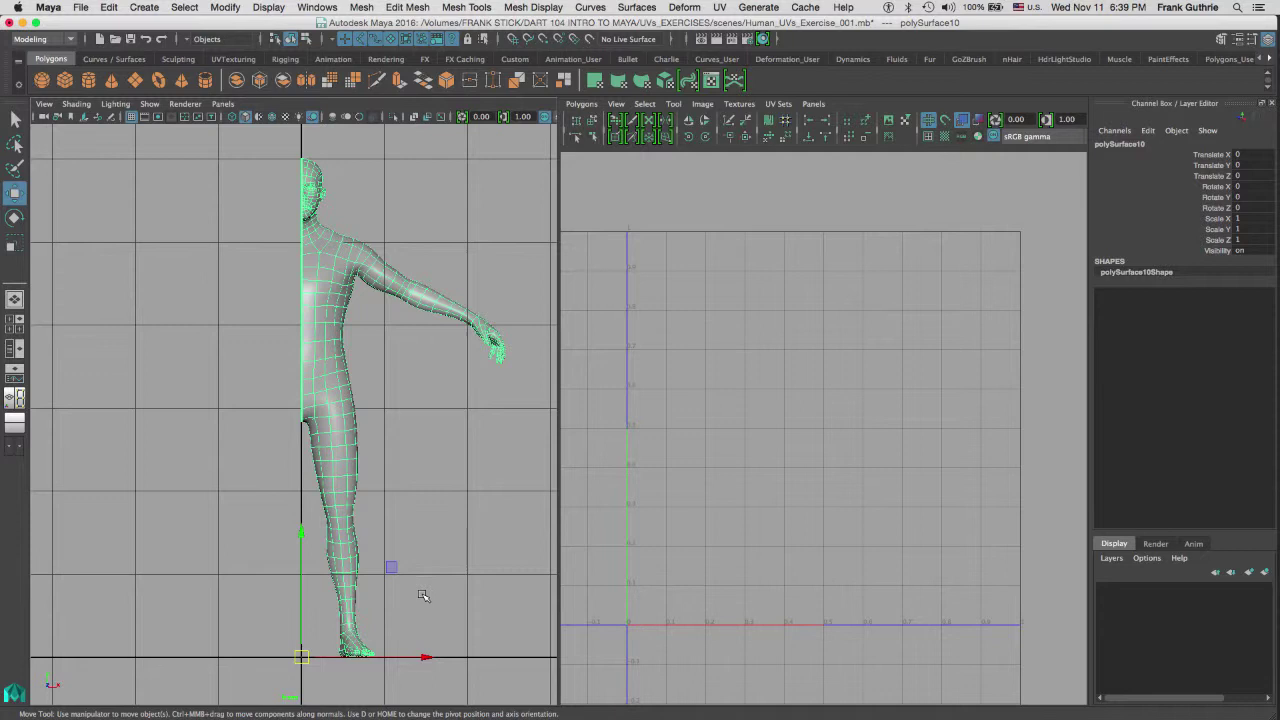
key(r)
drag(417, 657, 186, 655)
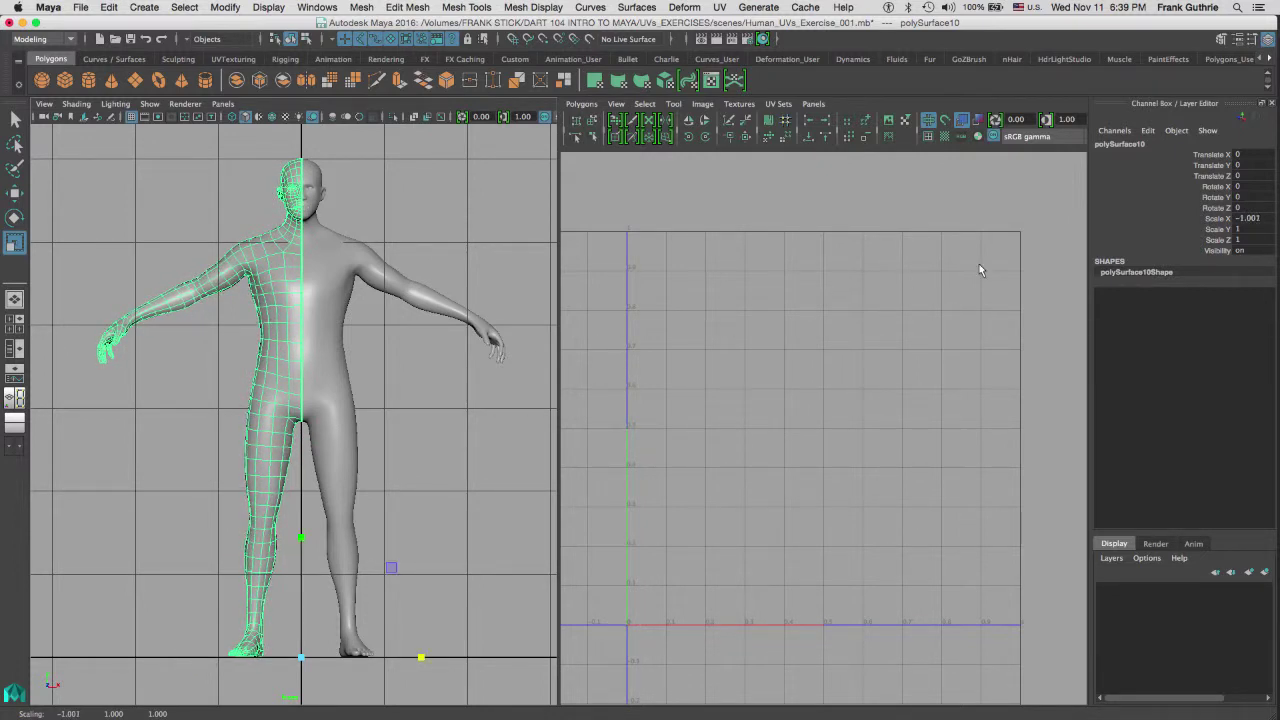
Step: Set polySurface10's Scale X to exactly -1 in the Channel Box
double_click(1261, 217)
key(ctrl+c)
key(Tab)
key(ctrl+v)
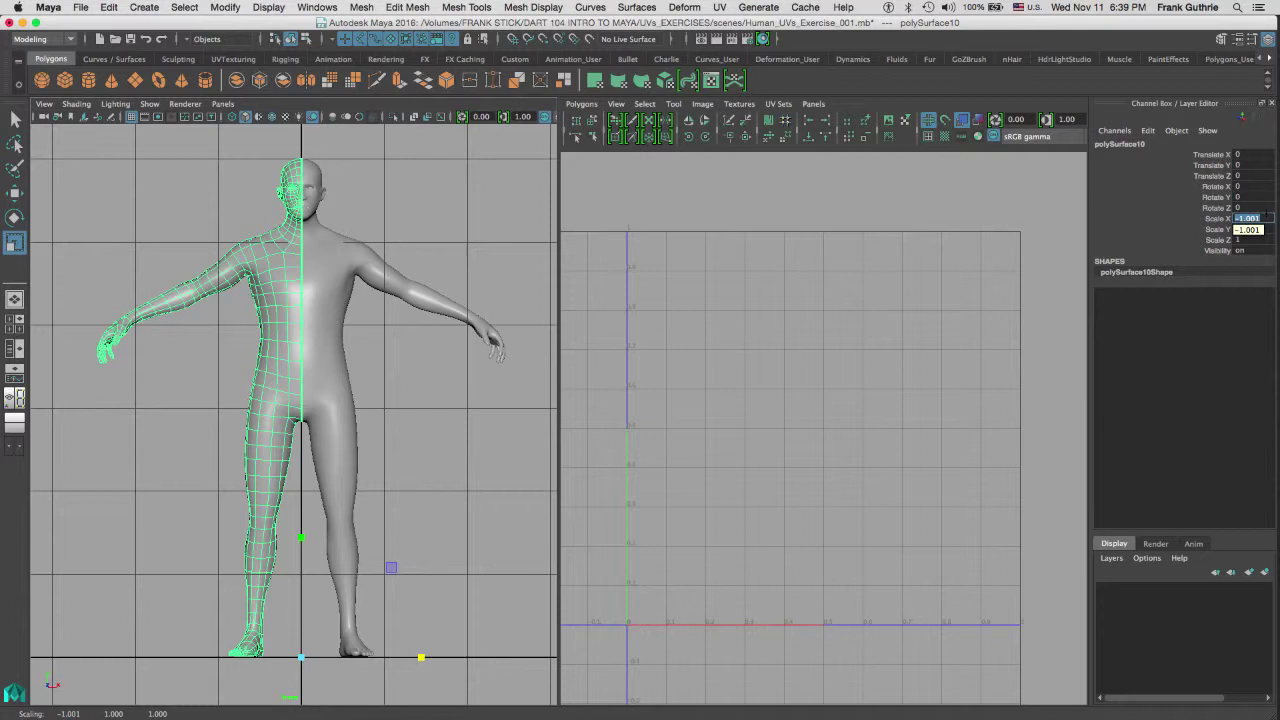
key(Escape)
click(1266, 216)
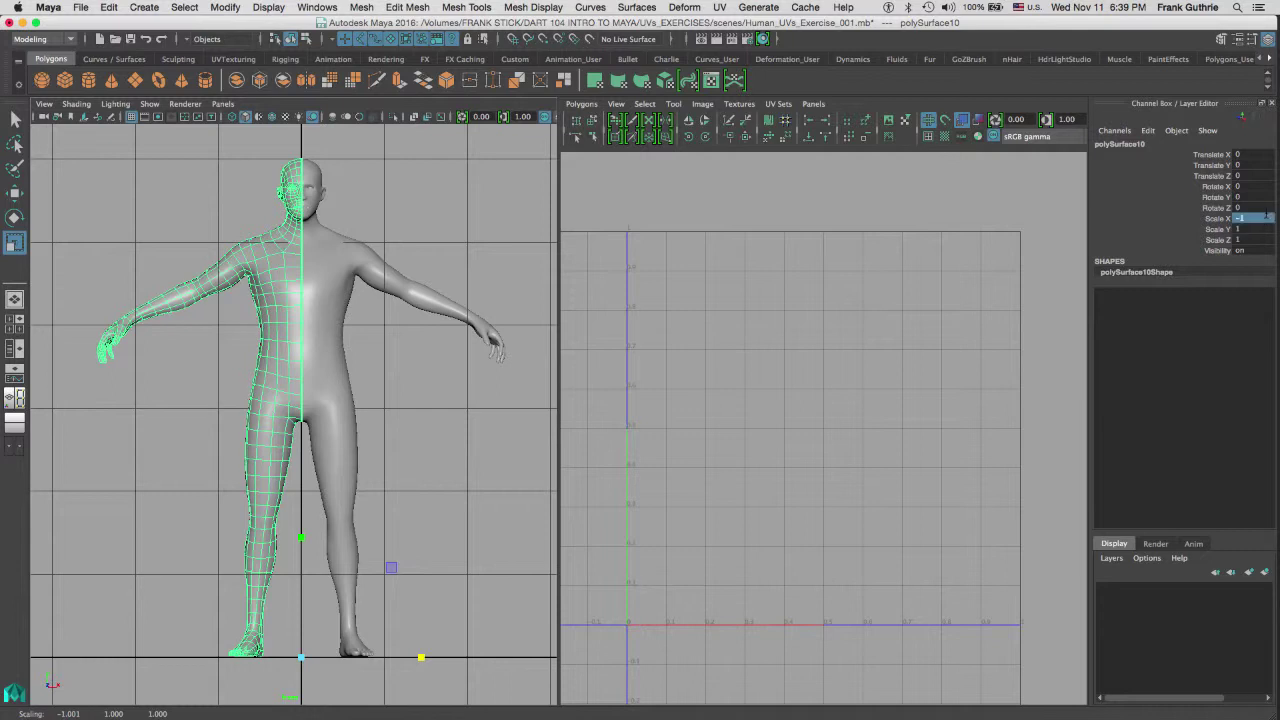
Step: Select the mirrored polySurface10 and delete its construction history, leaving transforms unfrozen
click(430, 392)
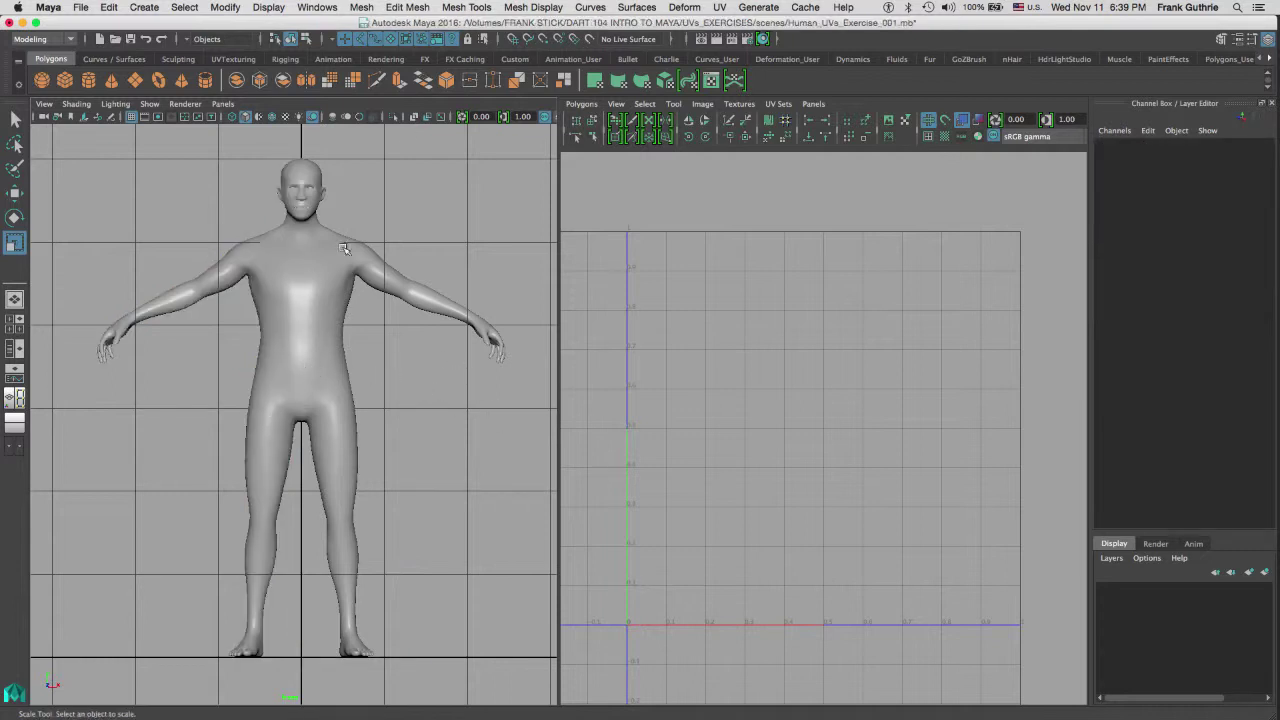
click(396, 300)
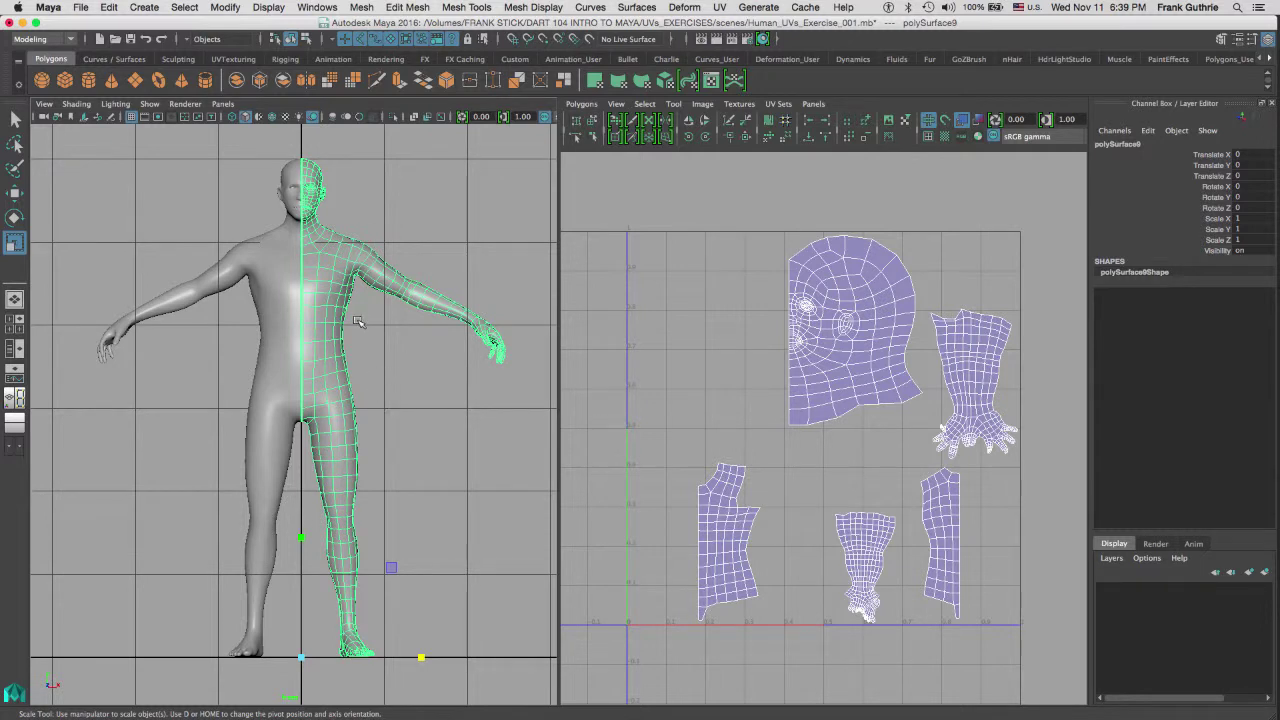
key(ctrl+shift+d)
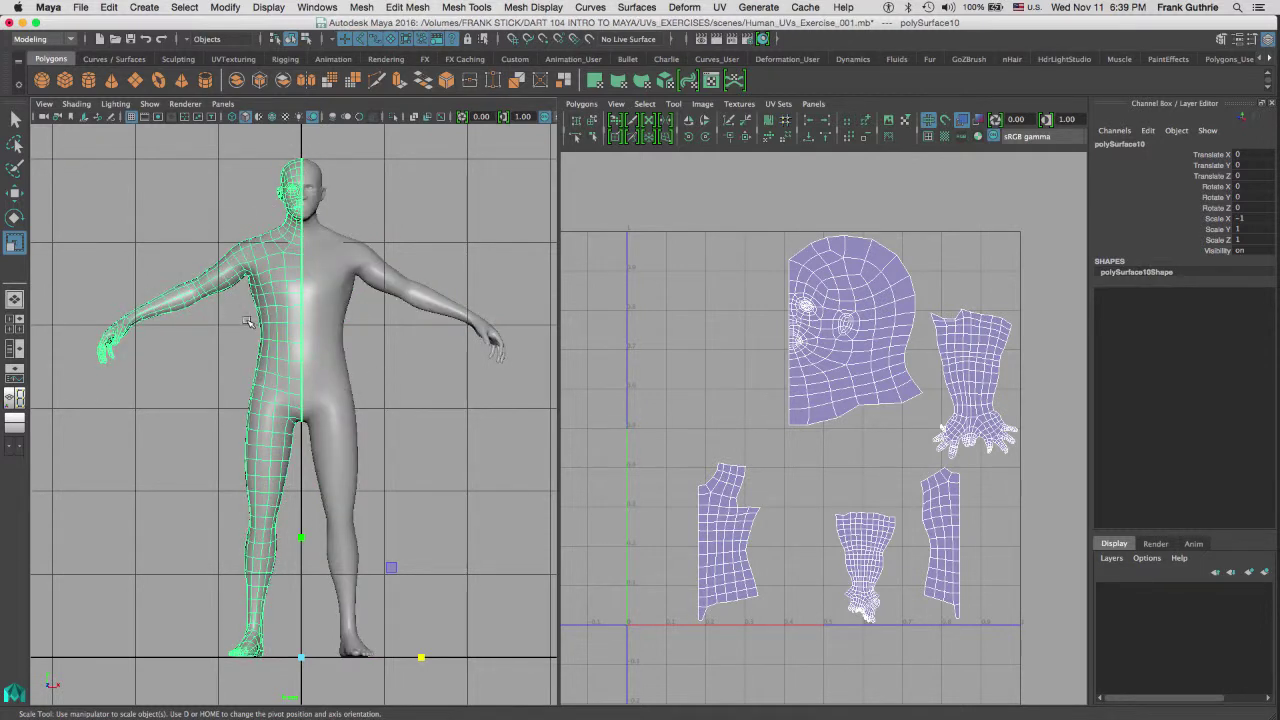
click(109, 8)
mouse_move(140, 168)
click(300, 169)
click(226, 8)
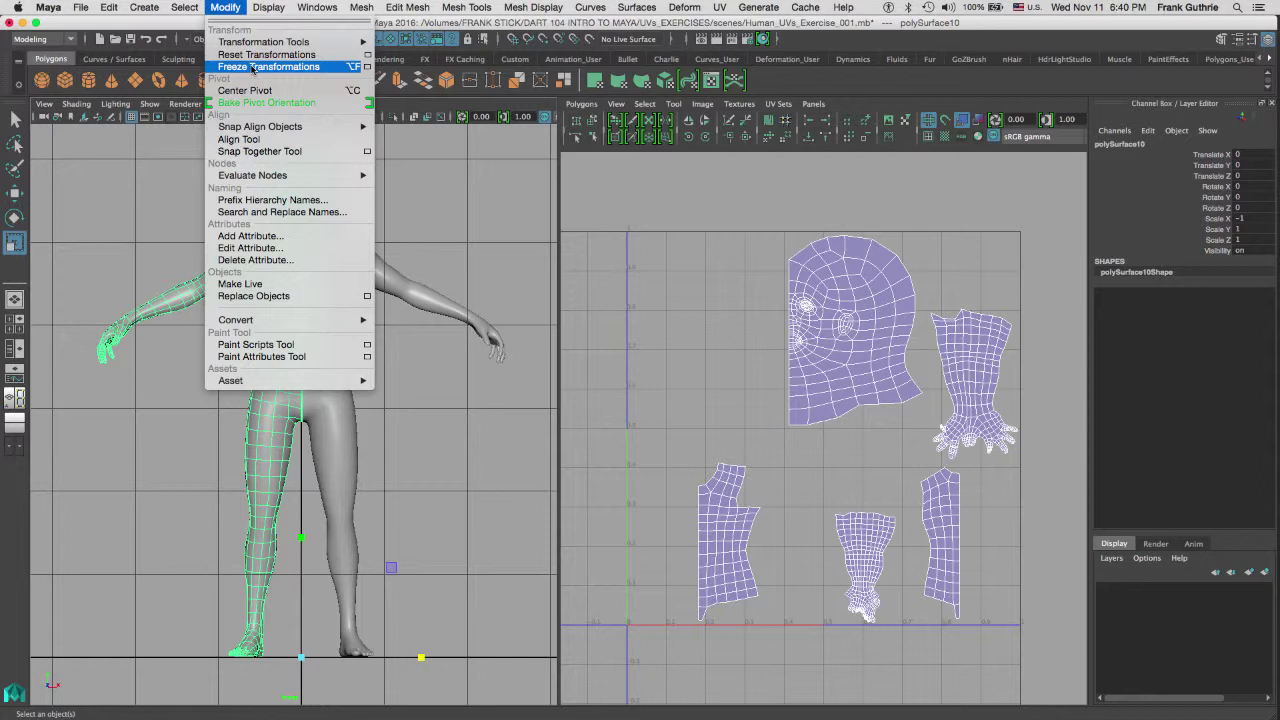
click(706, 250)
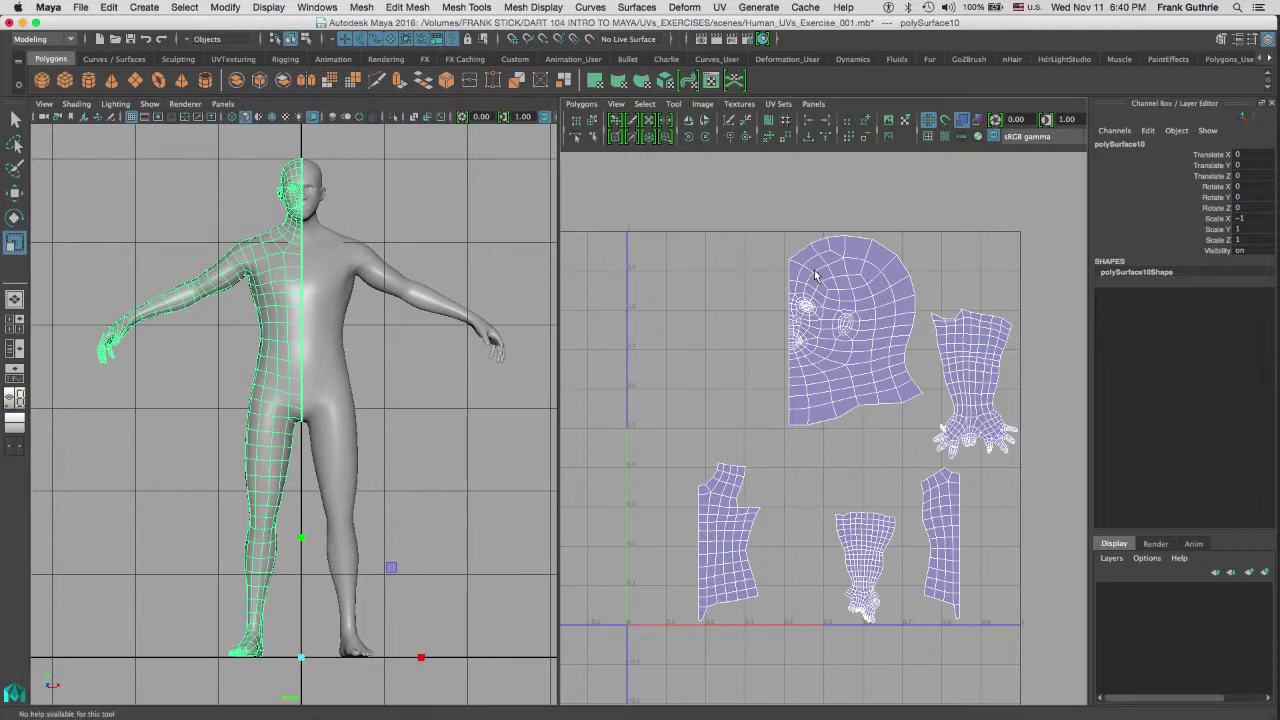
Step: In UV mode, select all of polySurface10's UVs and shift them left of U 0
right_drag(818, 275, 762, 256)
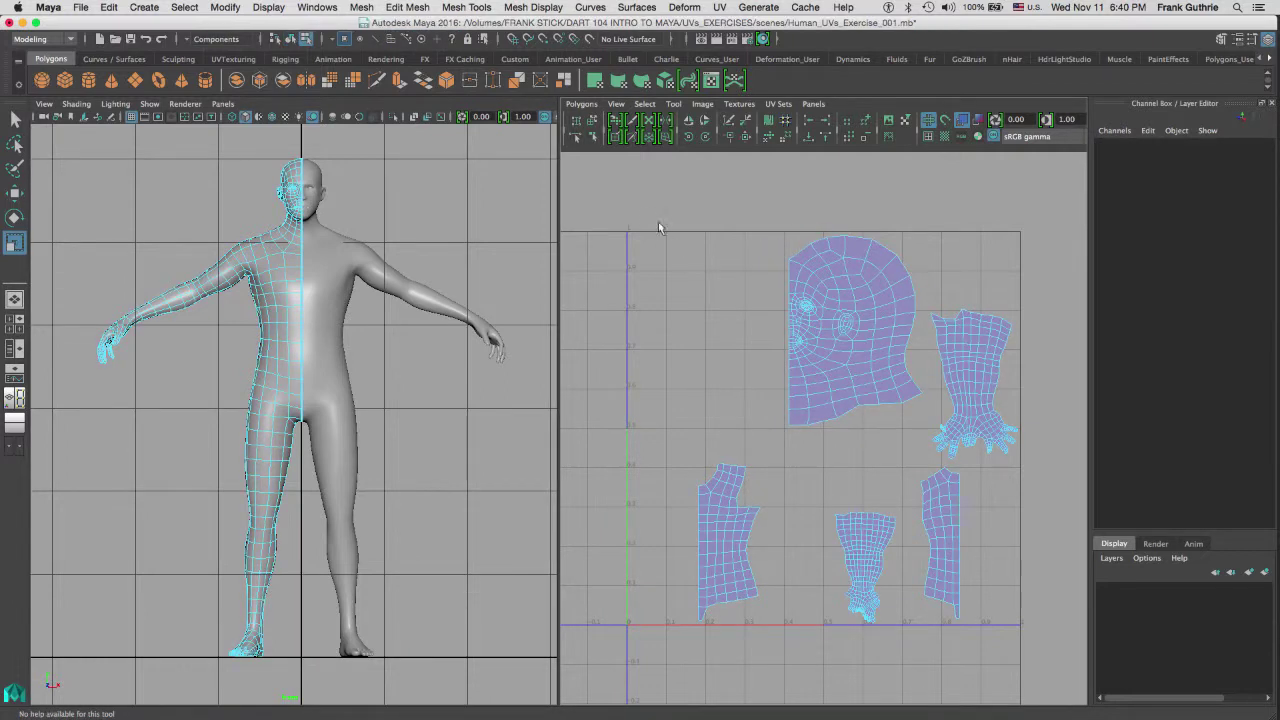
drag(625, 199, 1035, 648)
key(w)
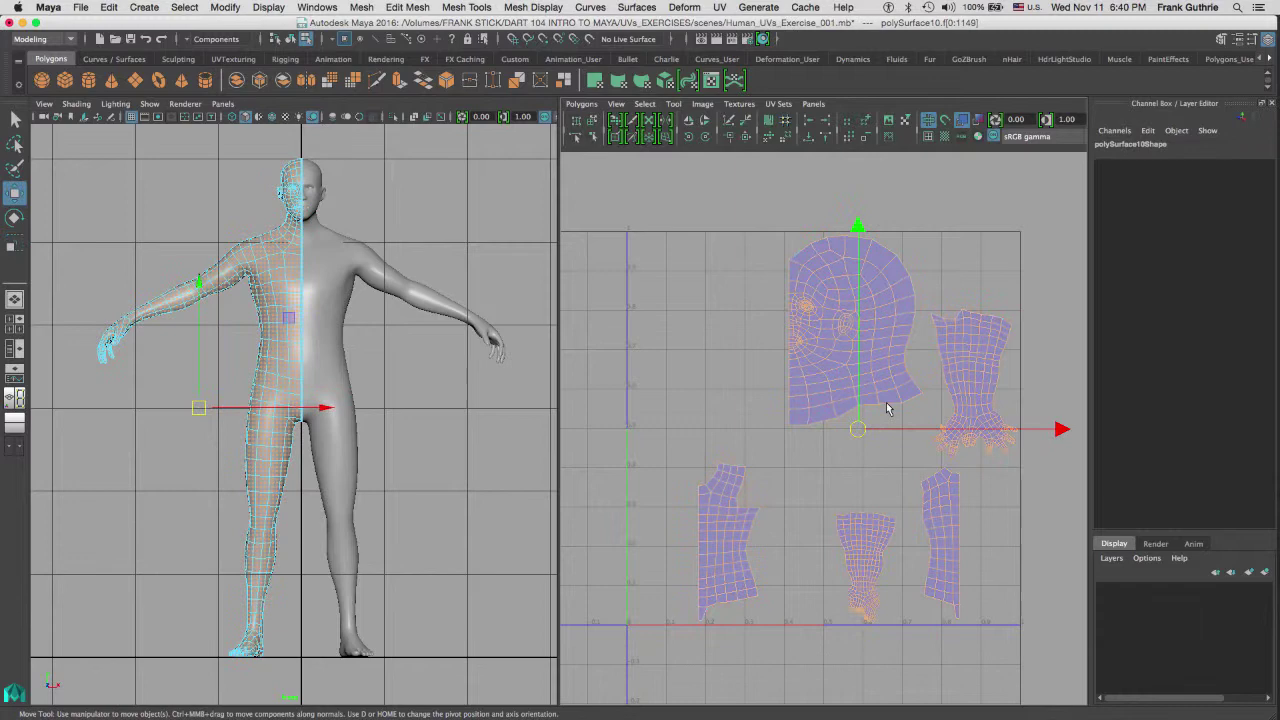
alt+right_drag(886, 329, 643, 371)
mouse_move(898, 279)
alt+middle_down()
mouse_move(920, 252)
mouse_move(888, 265)
alt+middle_up()
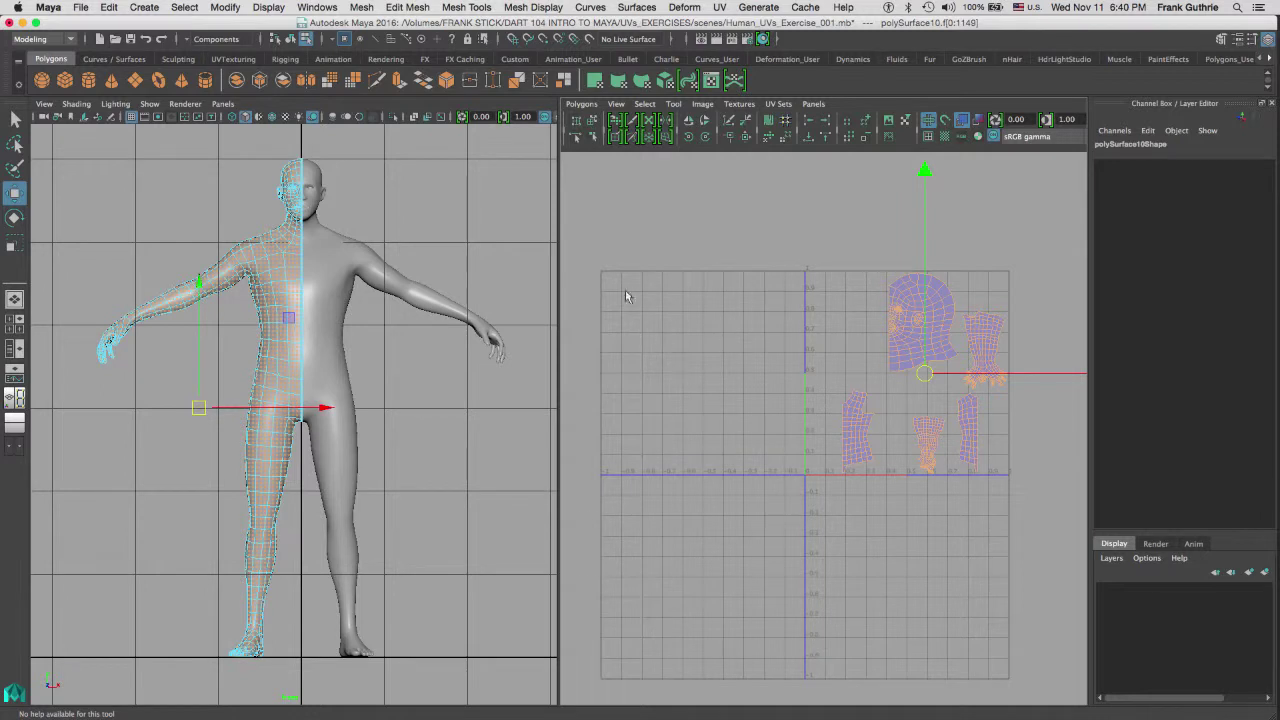
key(ctrl+z)
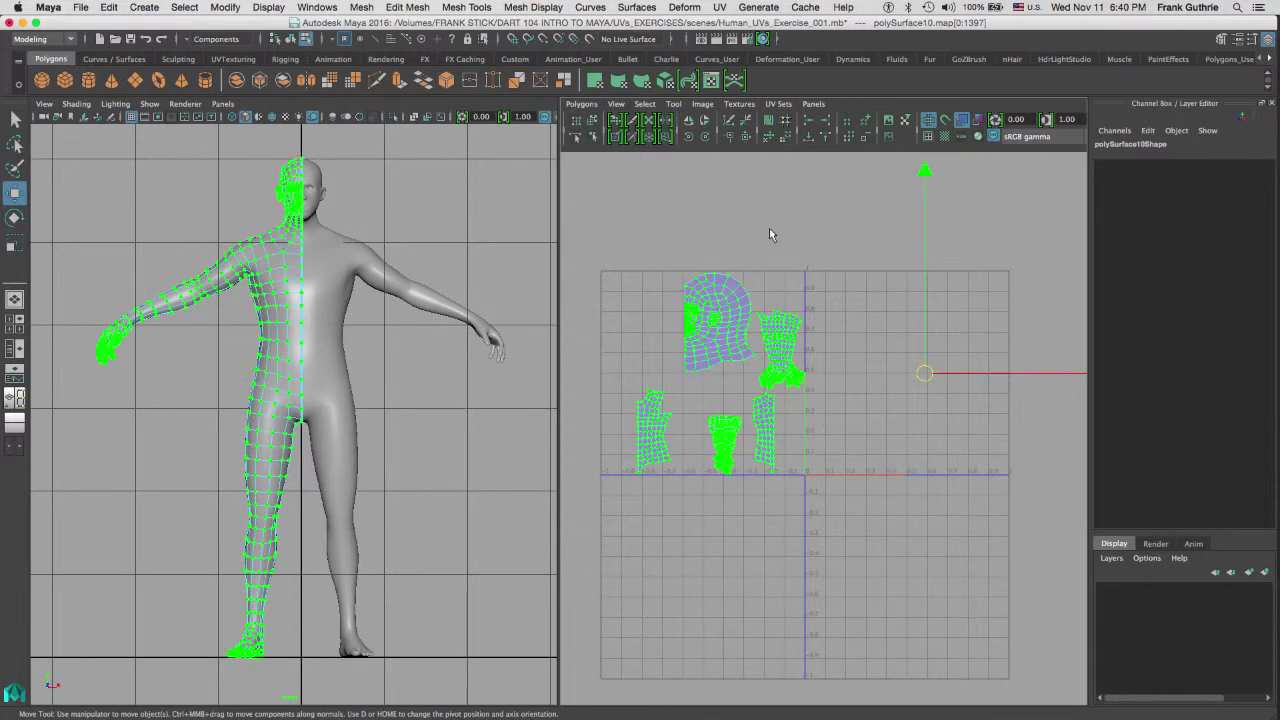
Step: Clear the UV selection and zoom in on the moved UV shells
click(792, 229)
scroll(810, 248, up, 2)
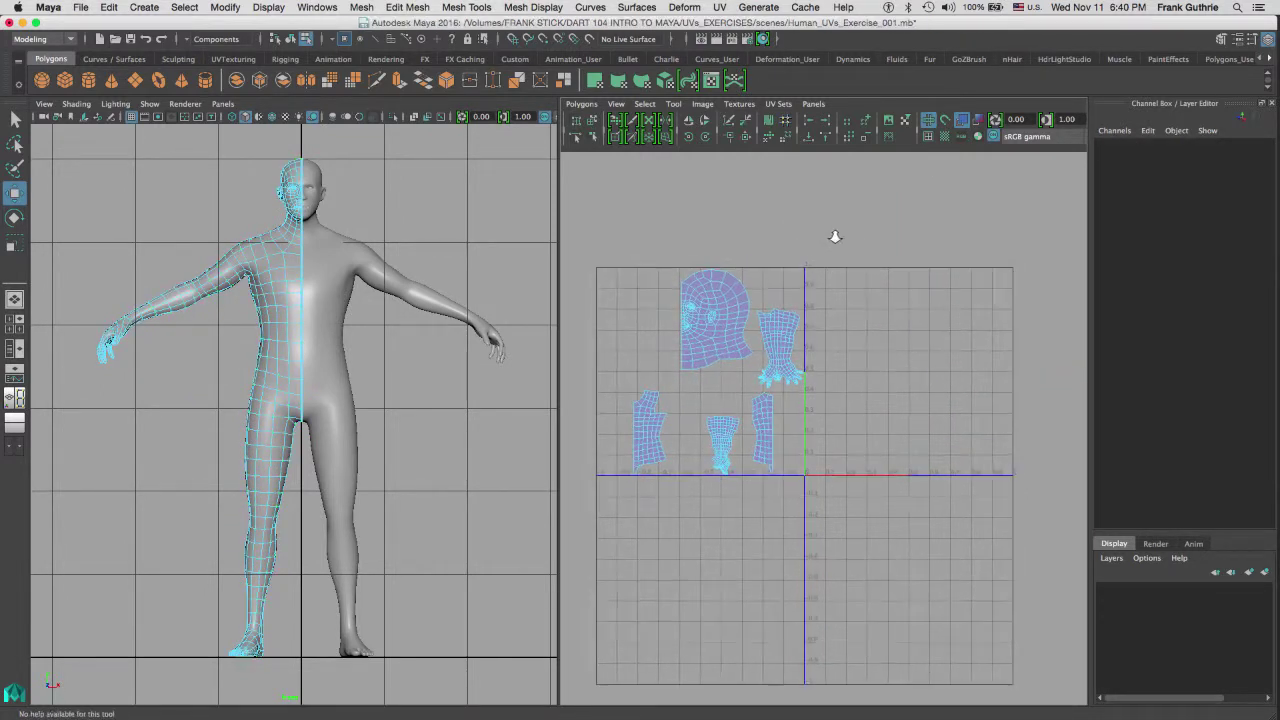
alt+middle_drag(900, 234, 958, 204)
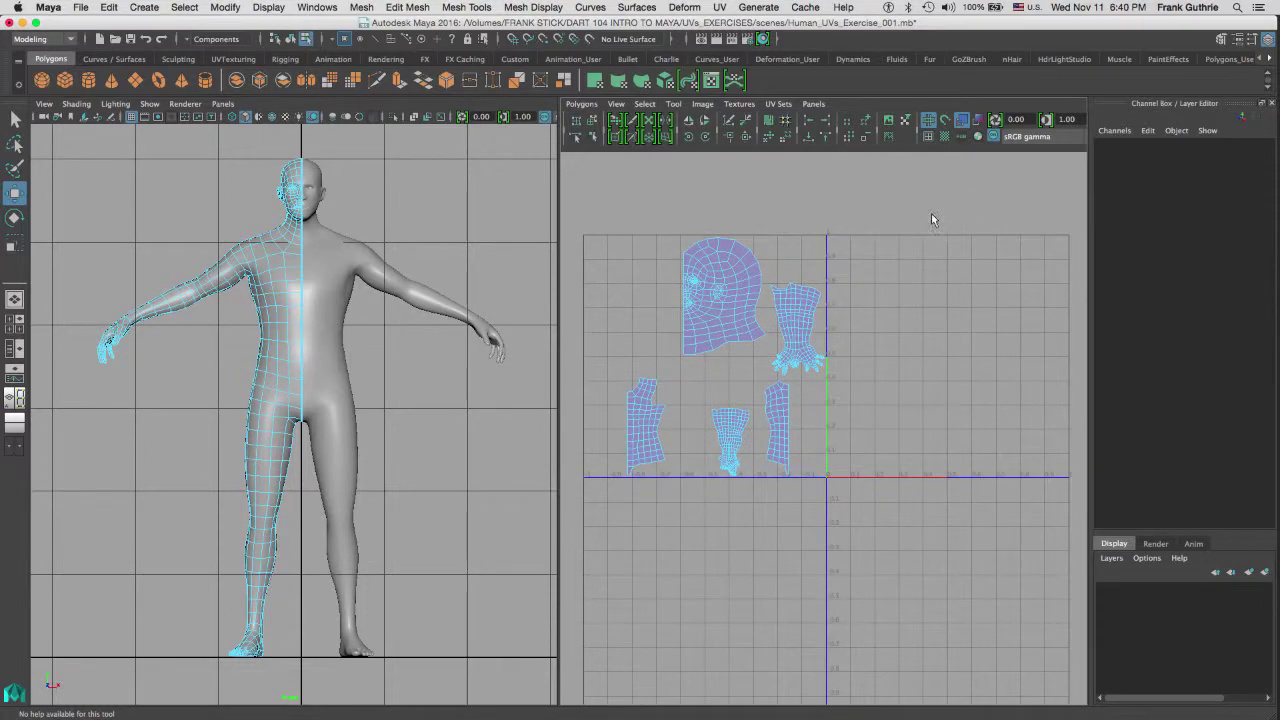
right_drag(256, 271, 272, 255)
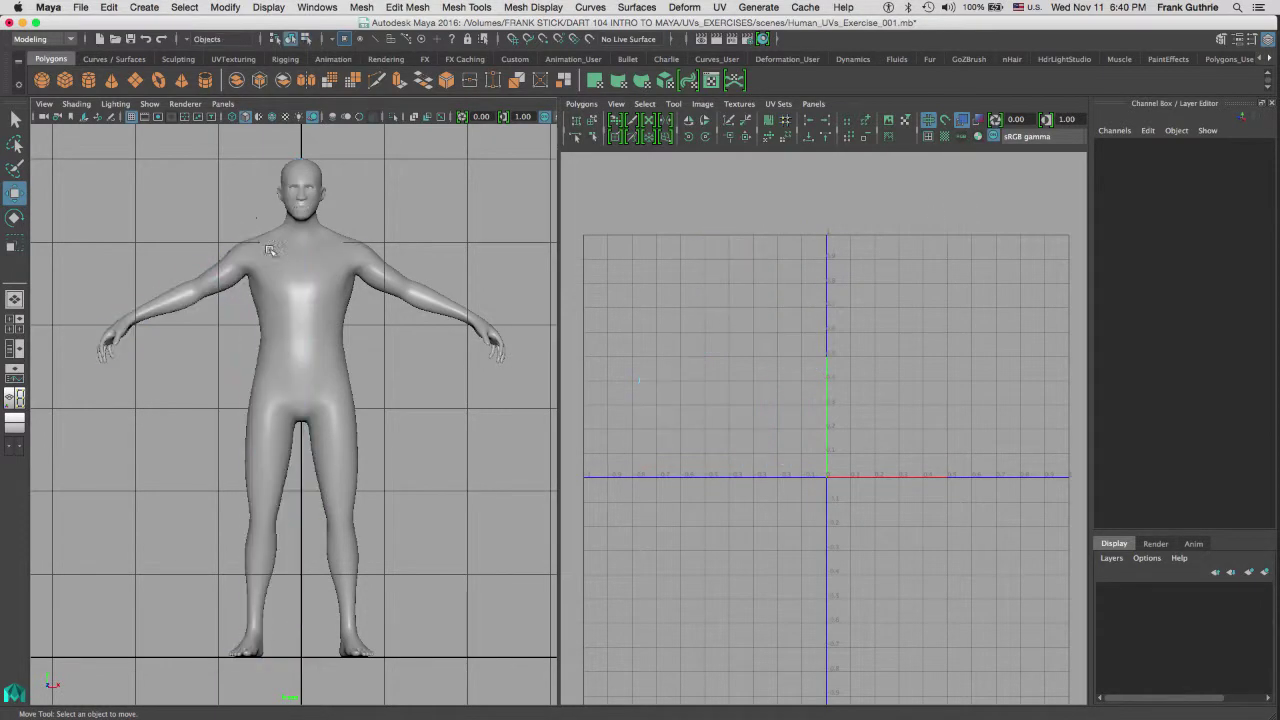
Step: Freeze polySurface10's transformations so Scale X reads 1, then add polySurface9 to the selection
click(242, 280)
click(225, 7)
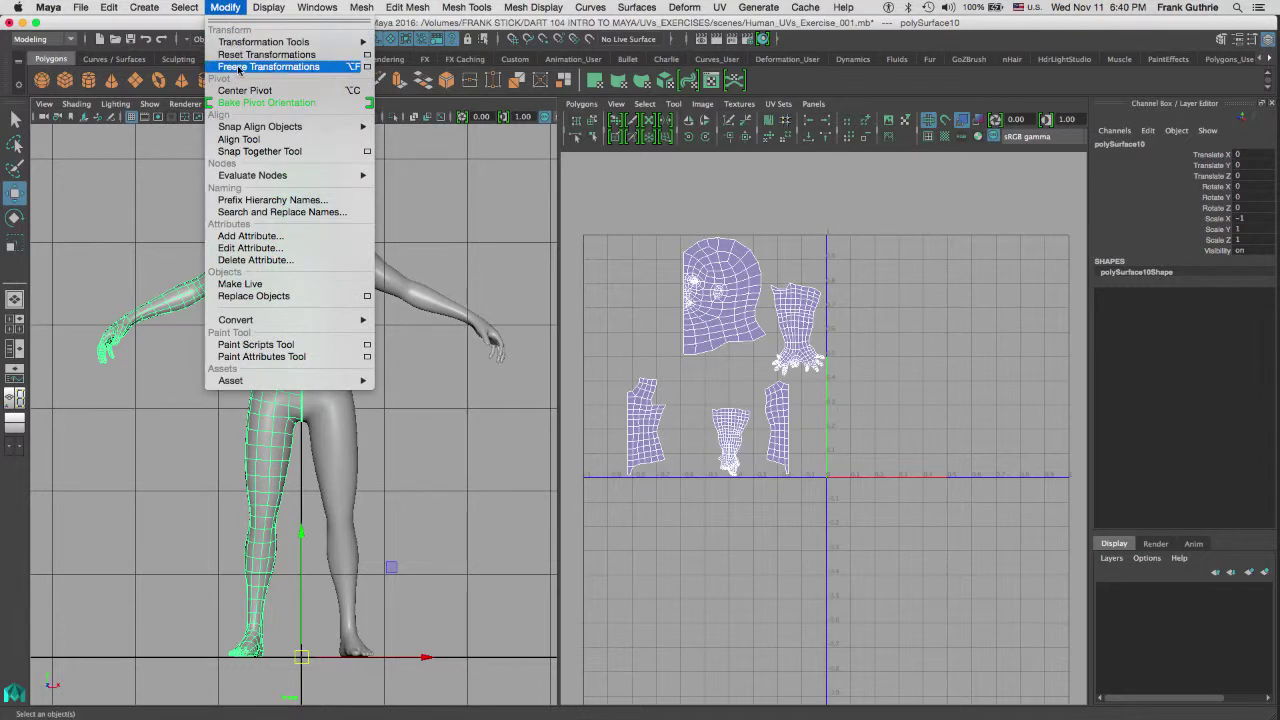
click(240, 67)
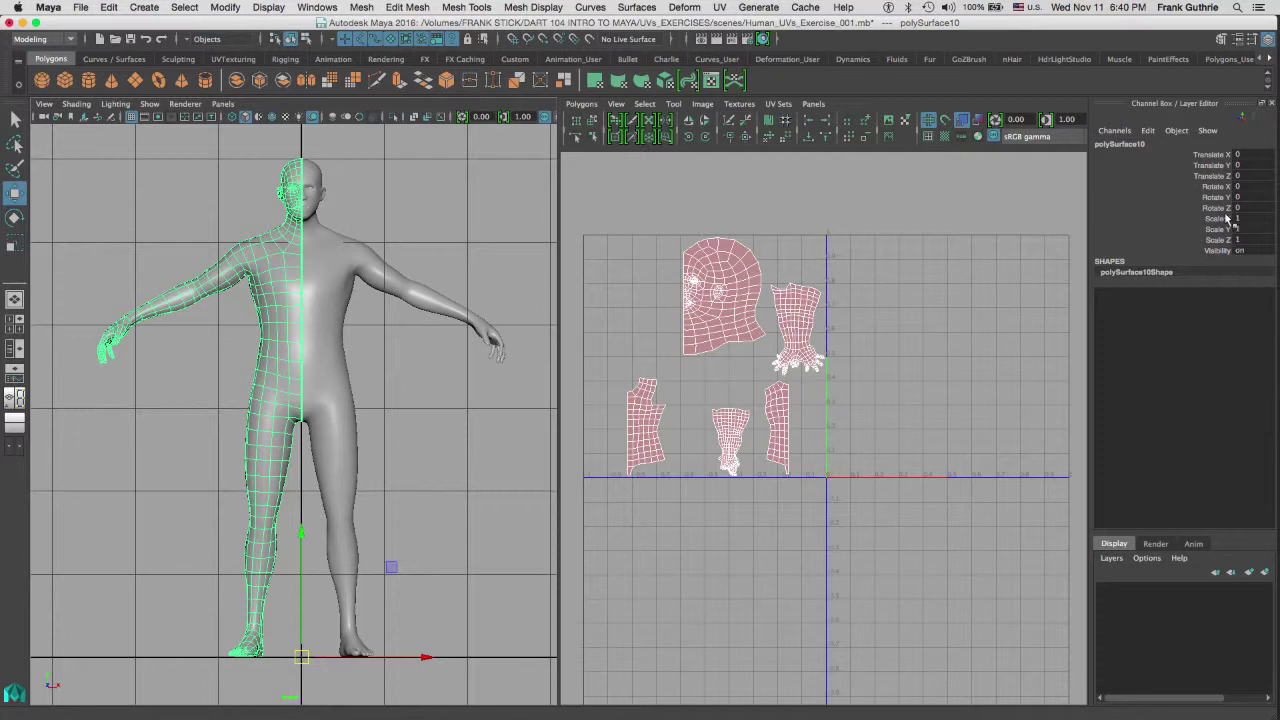
click(716, 262)
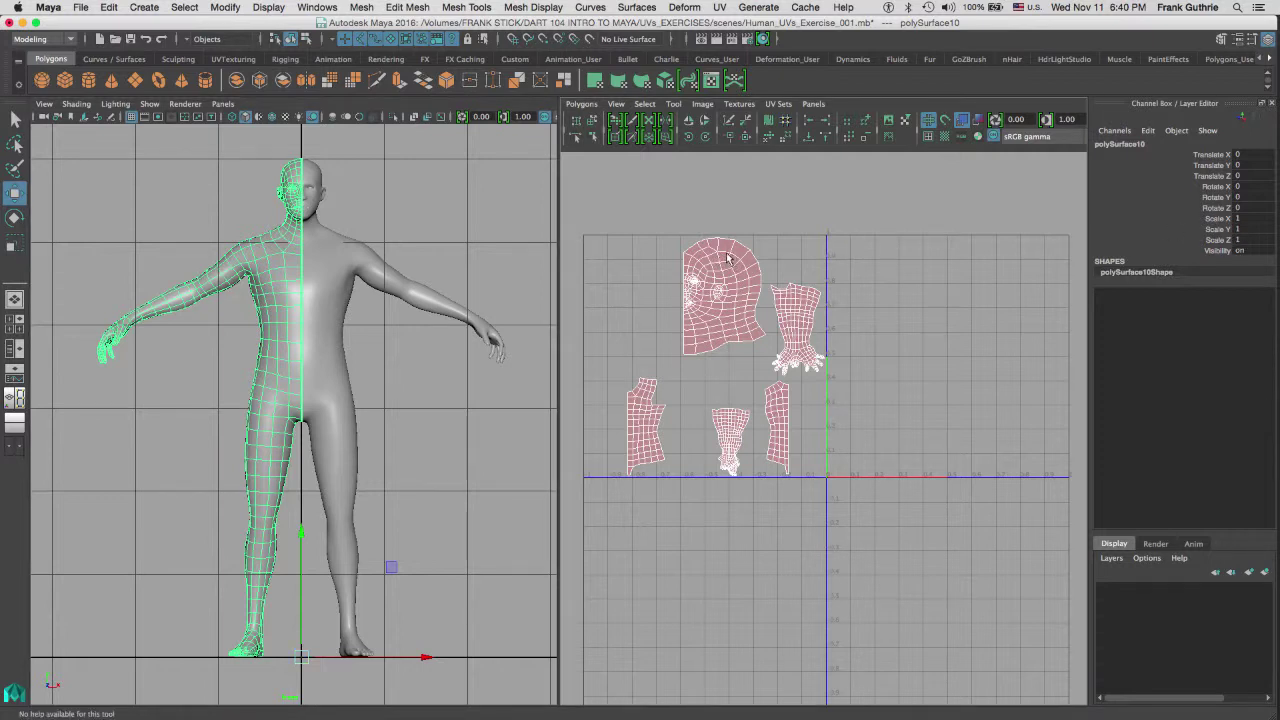
middle_click(350, 220)
click(376, 303)
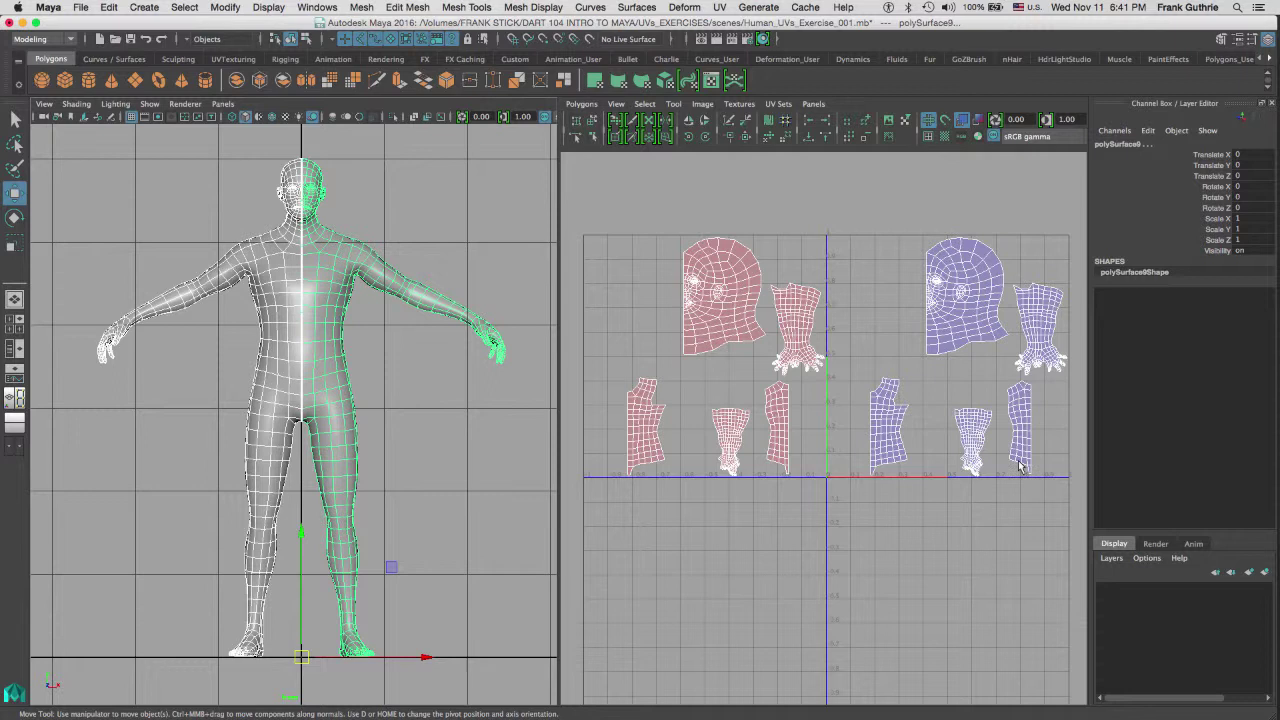
Step: Switch the UV Editor to Shell selection and marquee-select the mirrored half's pink UV shells
middle_click(611, 505)
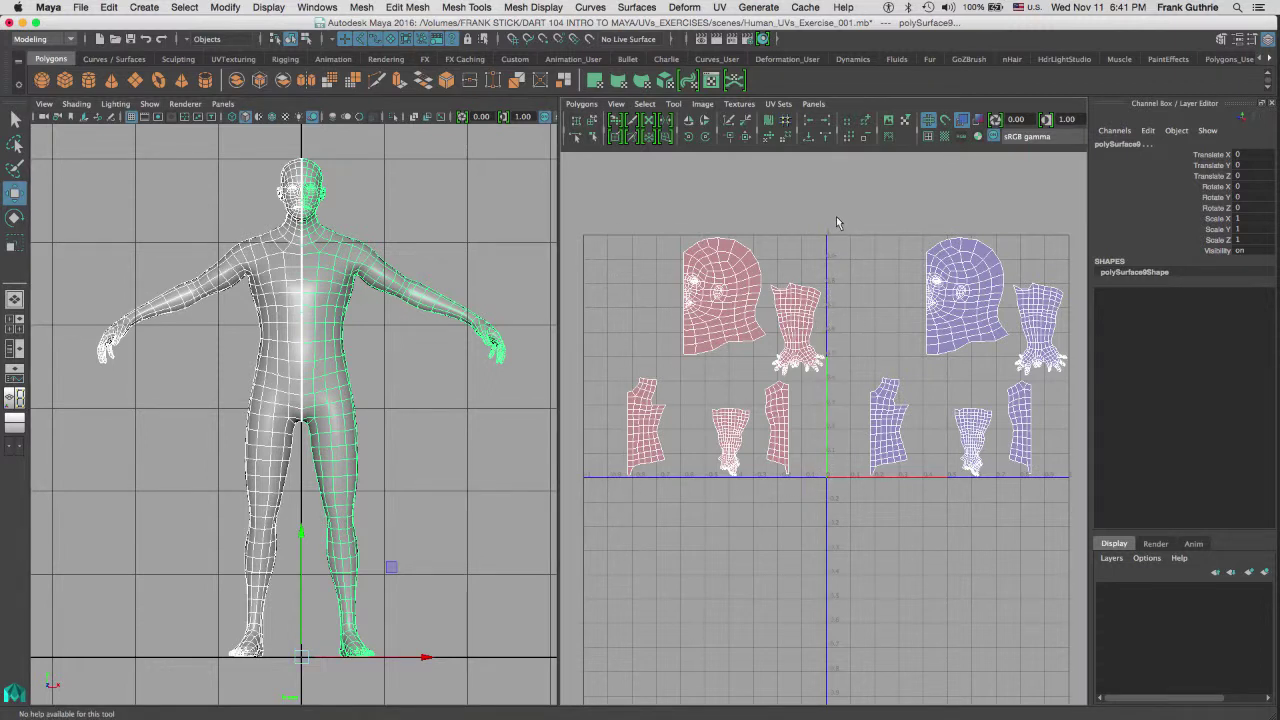
right_click(731, 296)
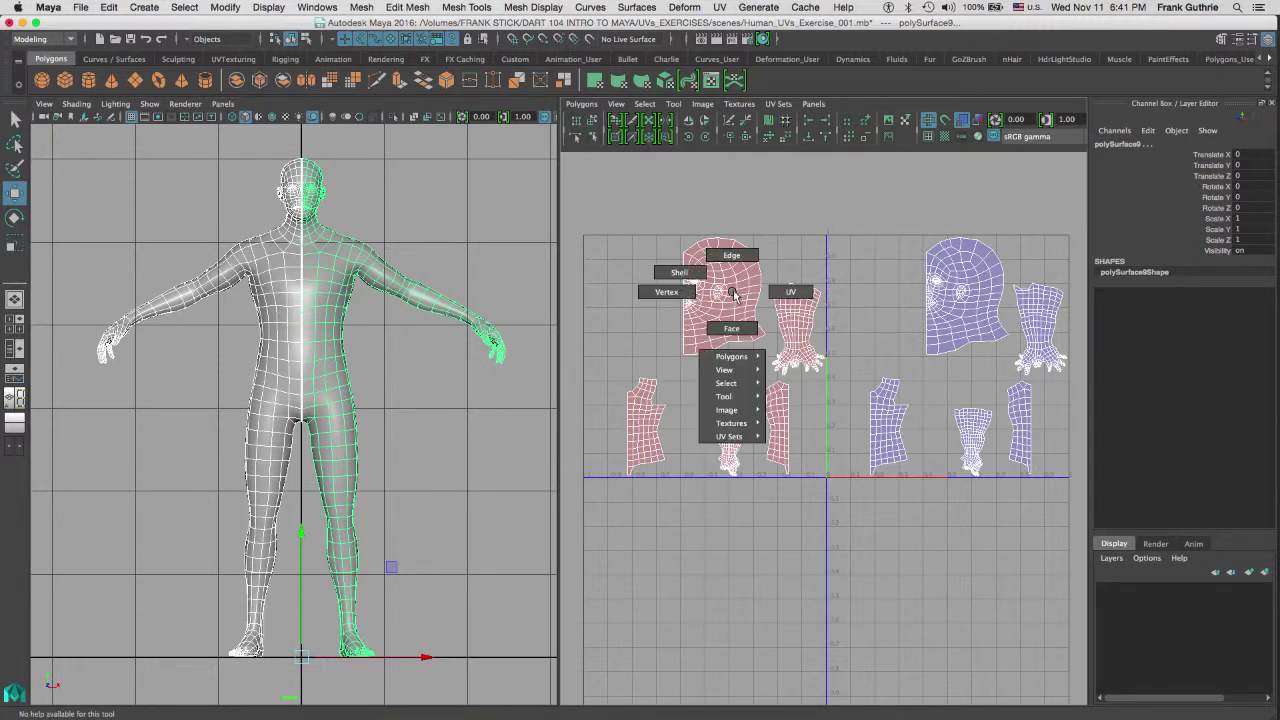
right_drag(731, 296, 679, 272)
click(600, 220)
drag(597, 216, 800, 482)
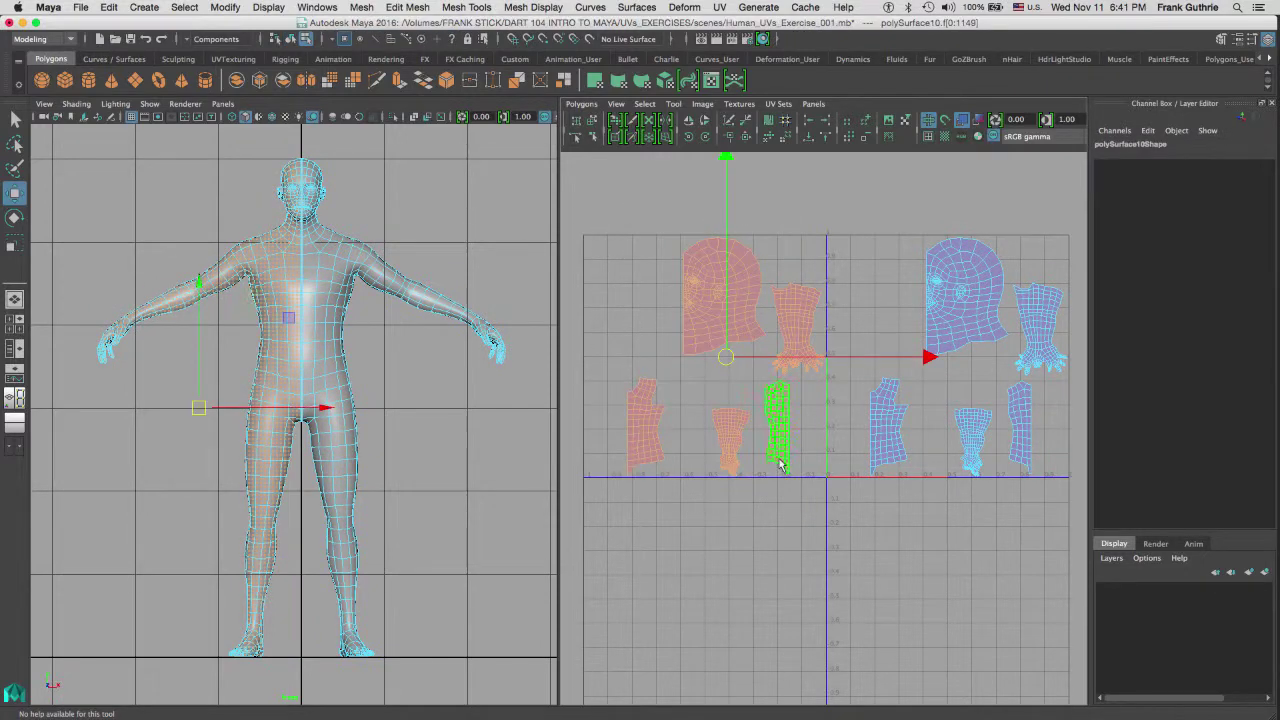
Step: Flip the selected UV shells in U and select the whole left body half
click(689, 122)
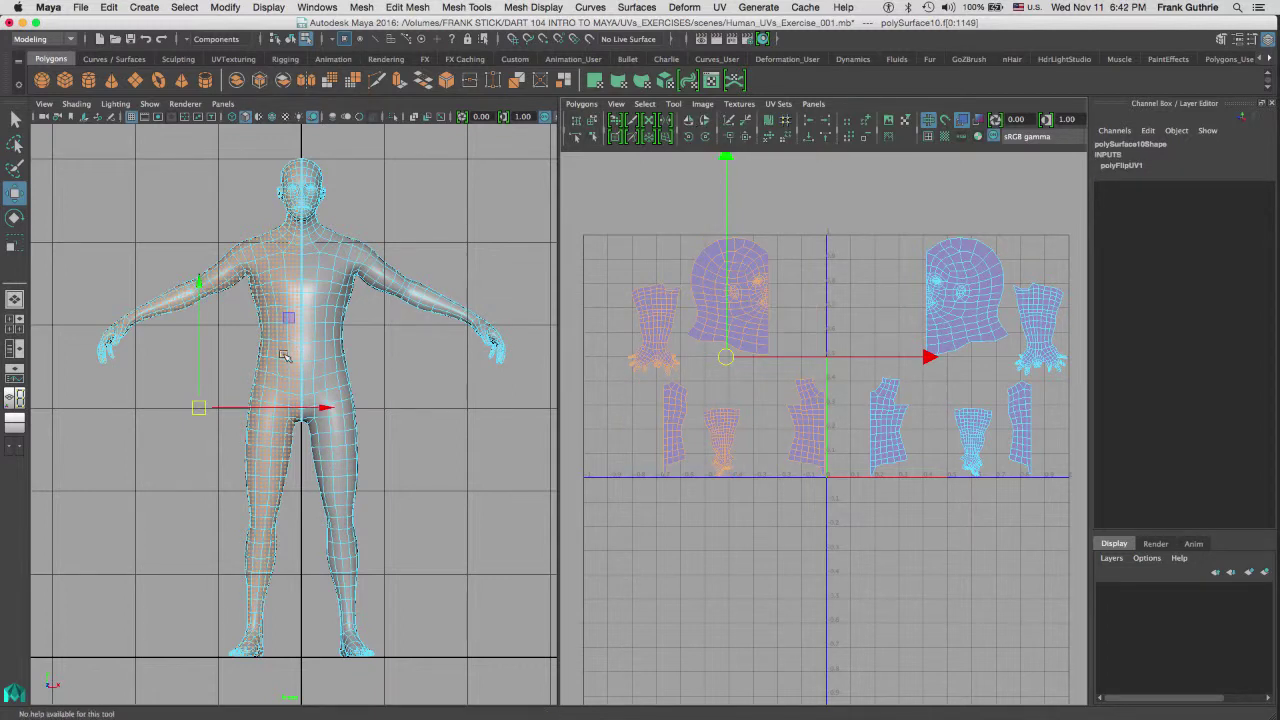
key(F8)
click(232, 372)
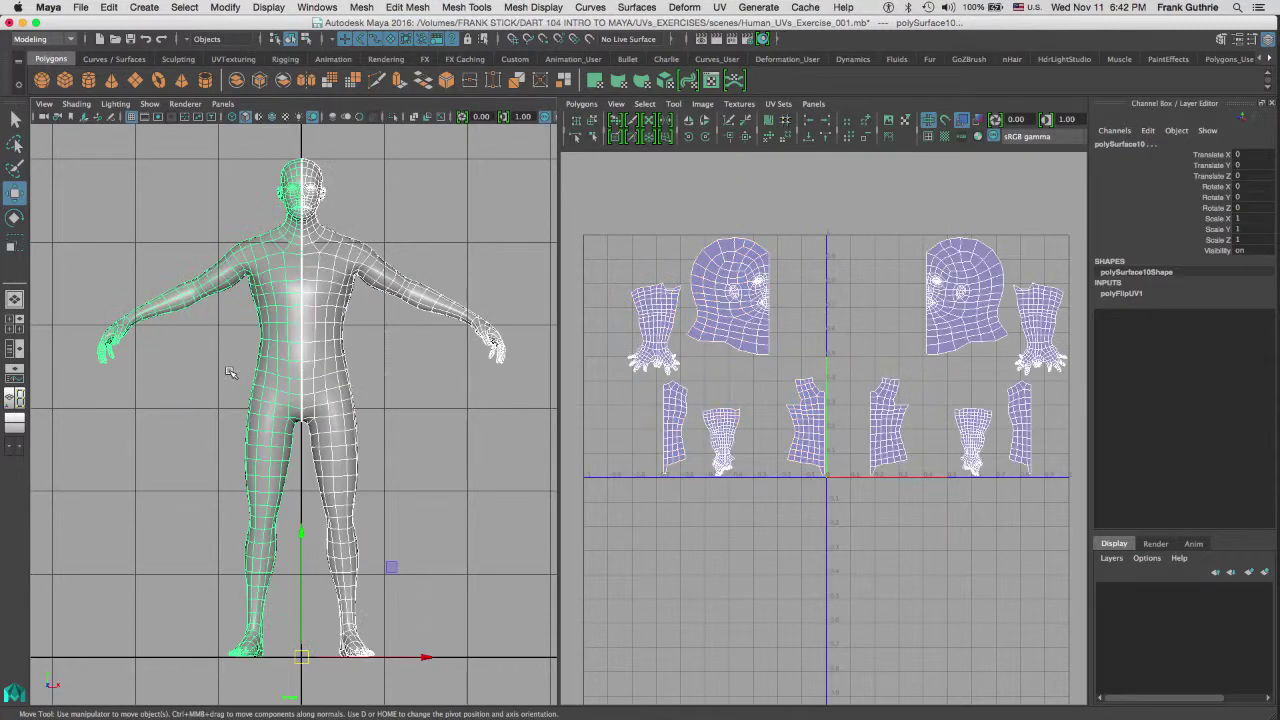
Step: Delete the left half's construction history and freeze its transformations
click(112, 9)
mouse_move(258, 162)
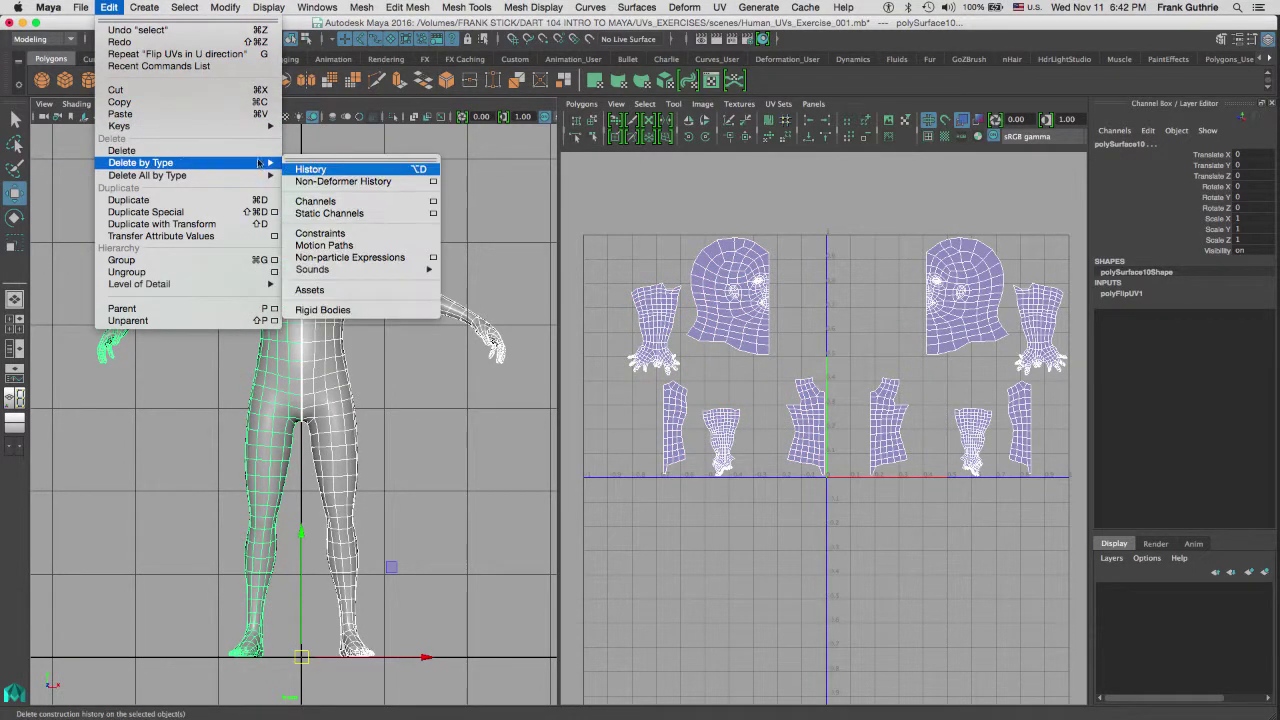
click(313, 170)
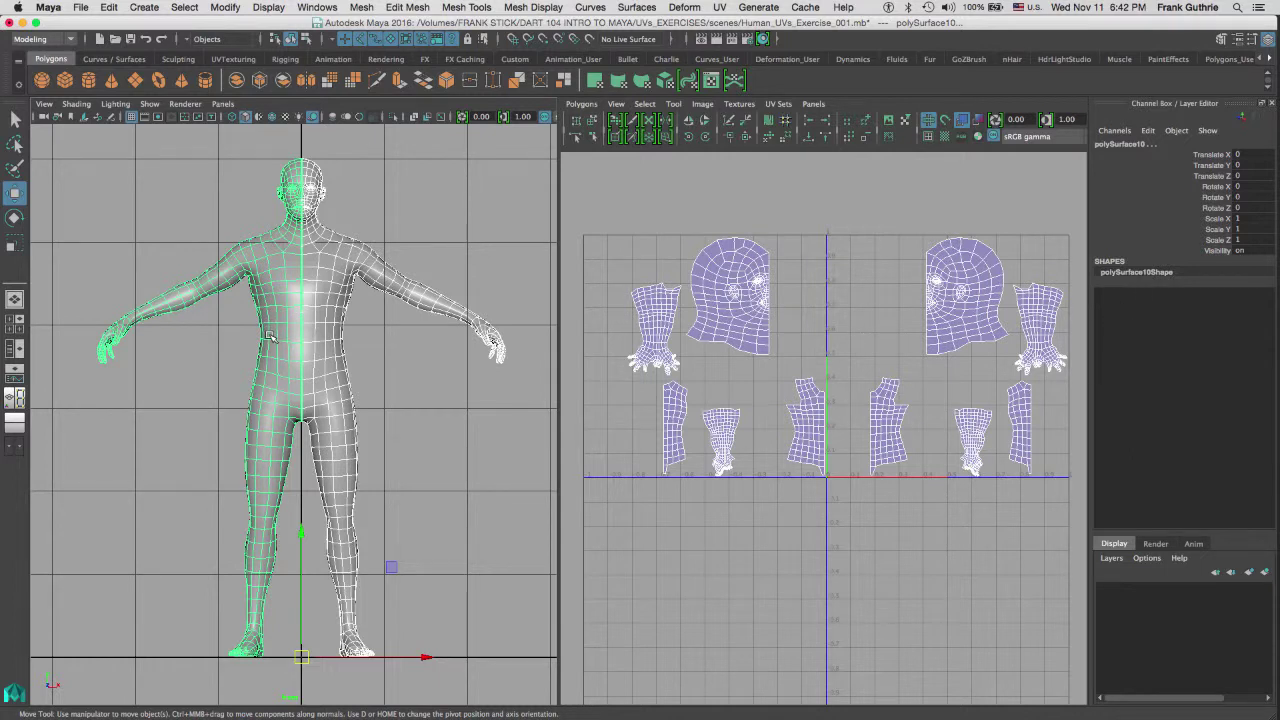
click(226, 8)
click(241, 67)
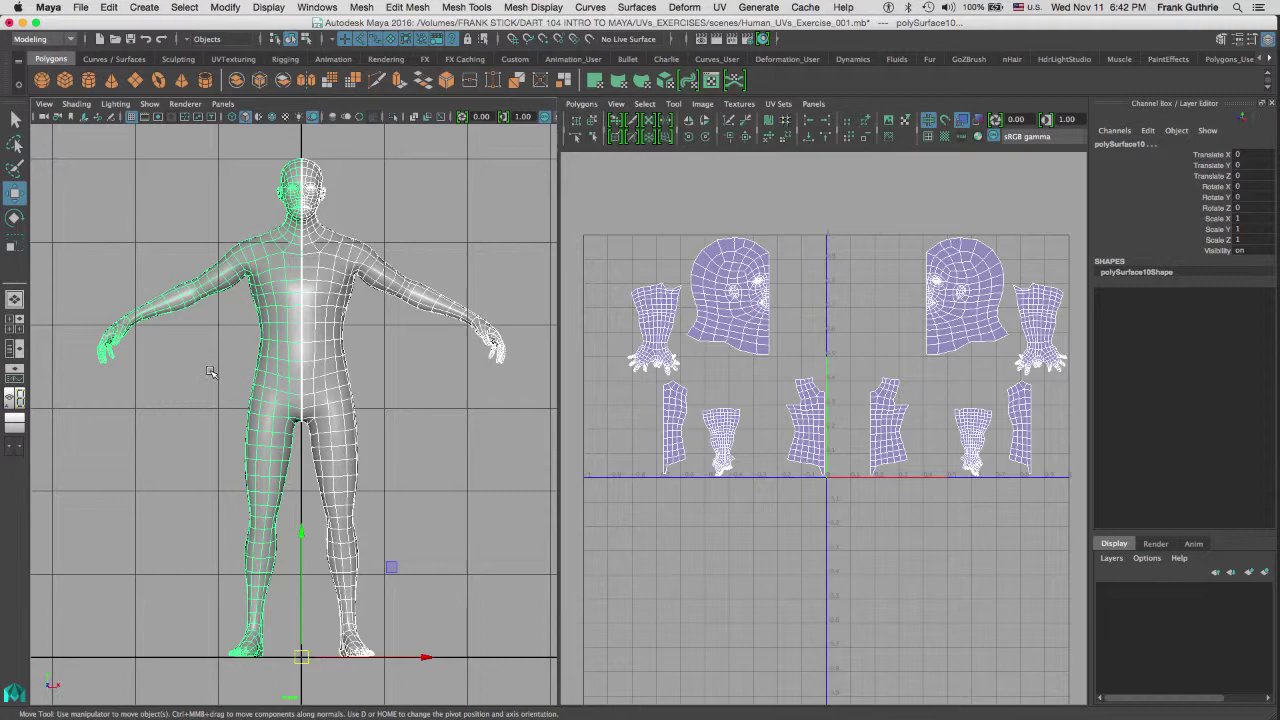
Step: Frame the top of the head and open the Custom Polygon Display options
alt+right_drag(210, 372, 334, 632)
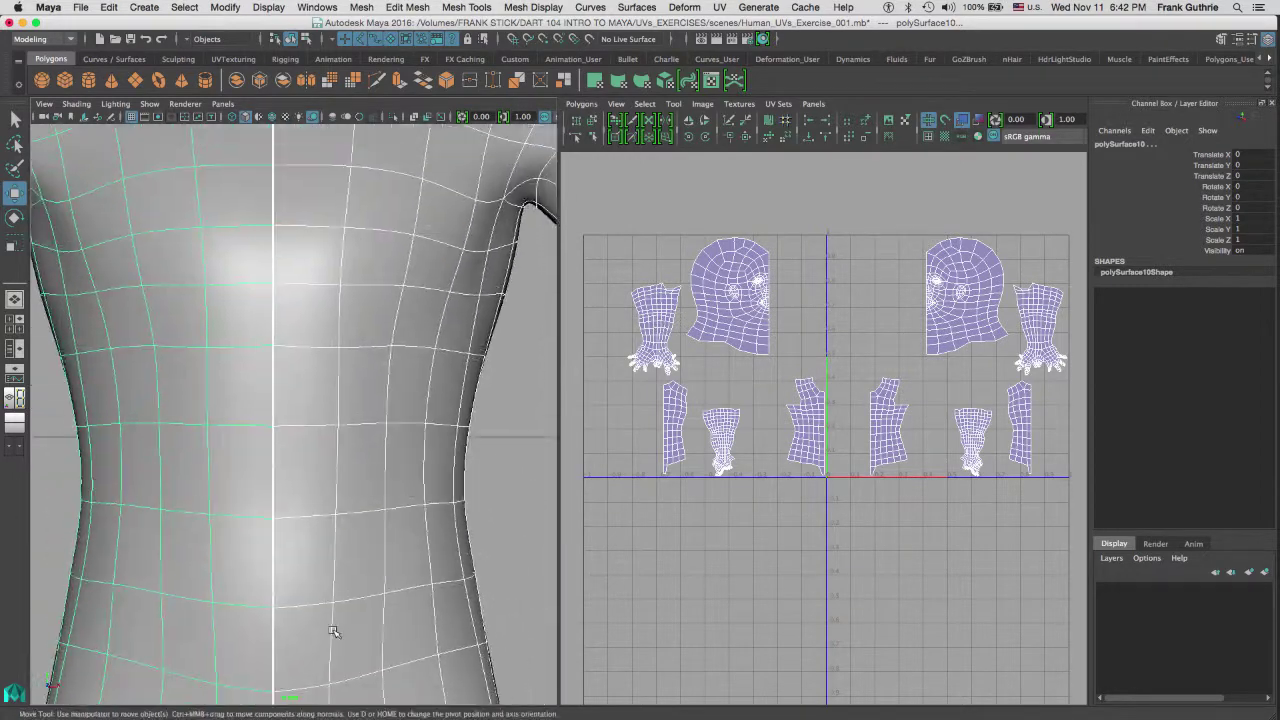
alt+middle_drag(372, 221, 368, 280)
alt+right_drag(368, 280, 301, 235)
alt+middle_drag(313, 182, 323, 280)
alt+right_drag(323, 280, 279, 246)
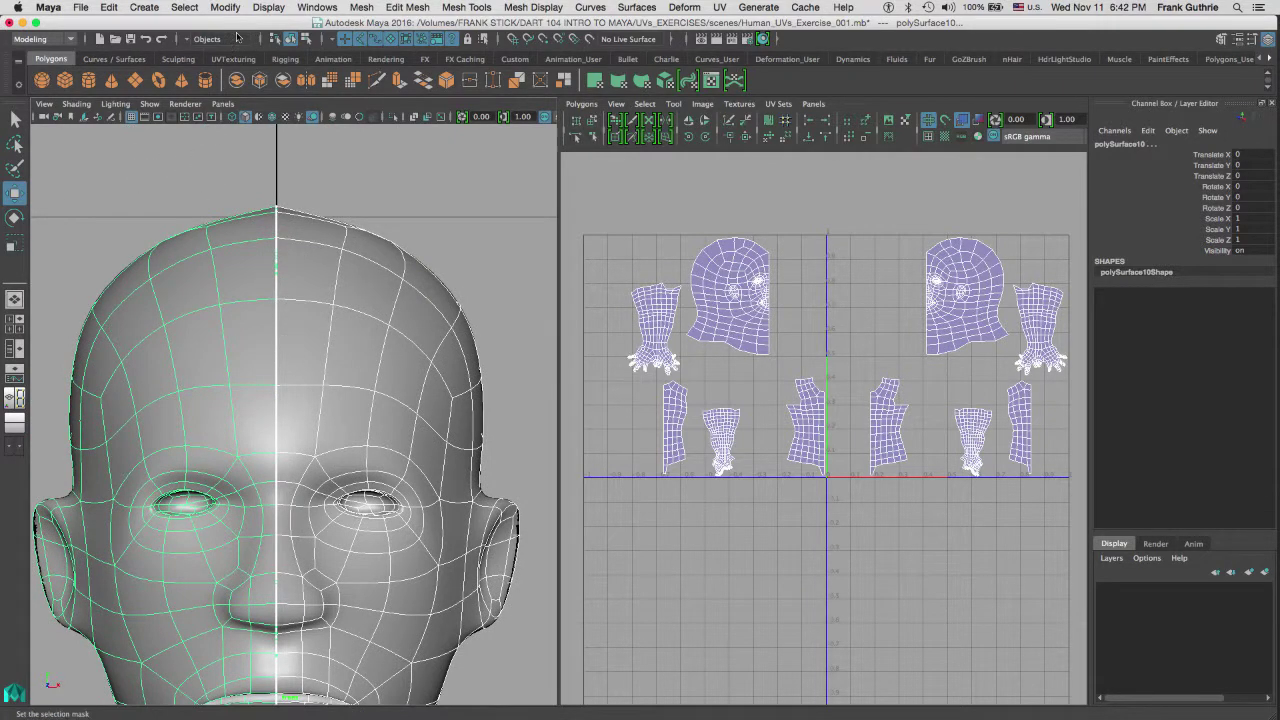
click(268, 8)
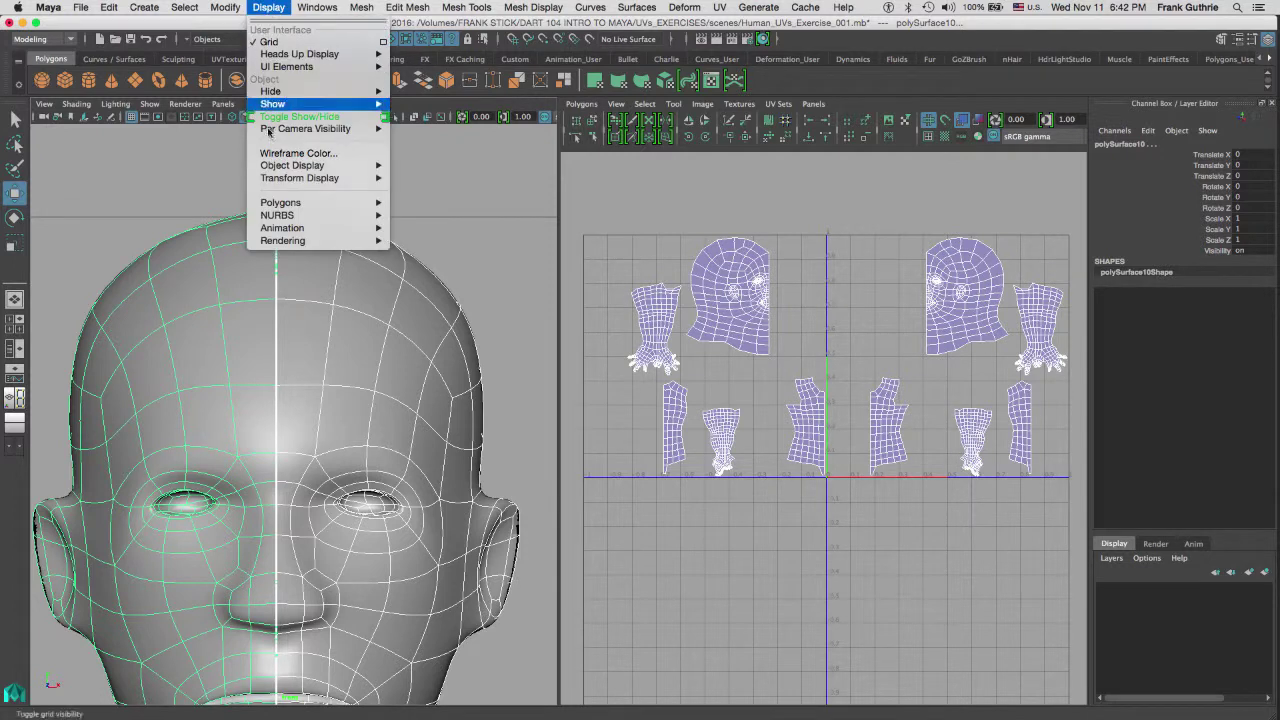
mouse_move(291, 207)
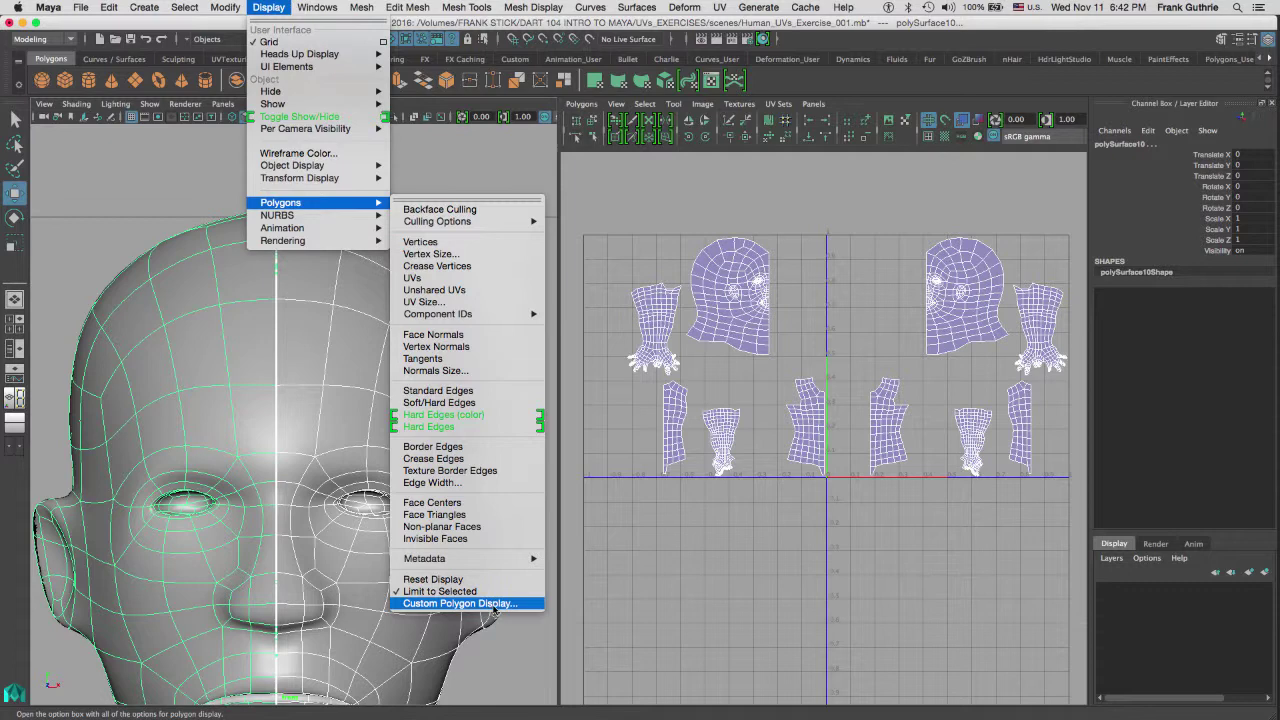
click(460, 603)
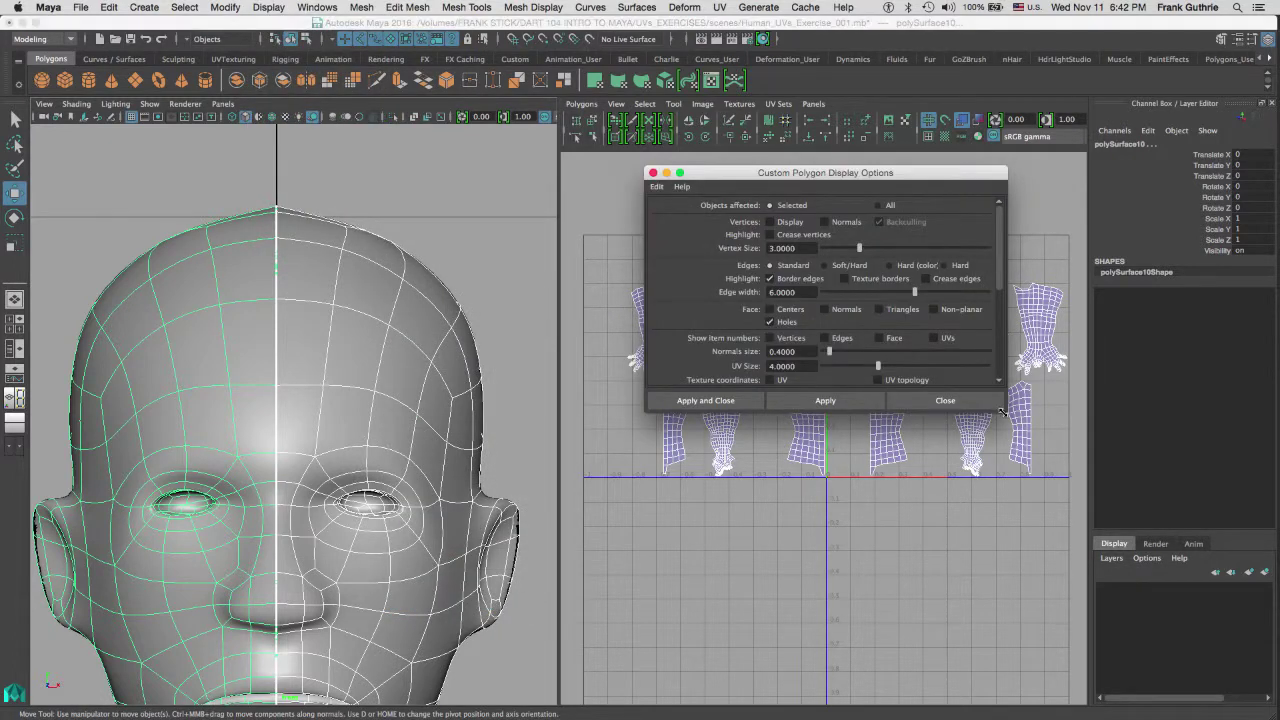
Step: Set the border edge width to 10, apply it, and close the display options
drag(1003, 408, 1026, 625)
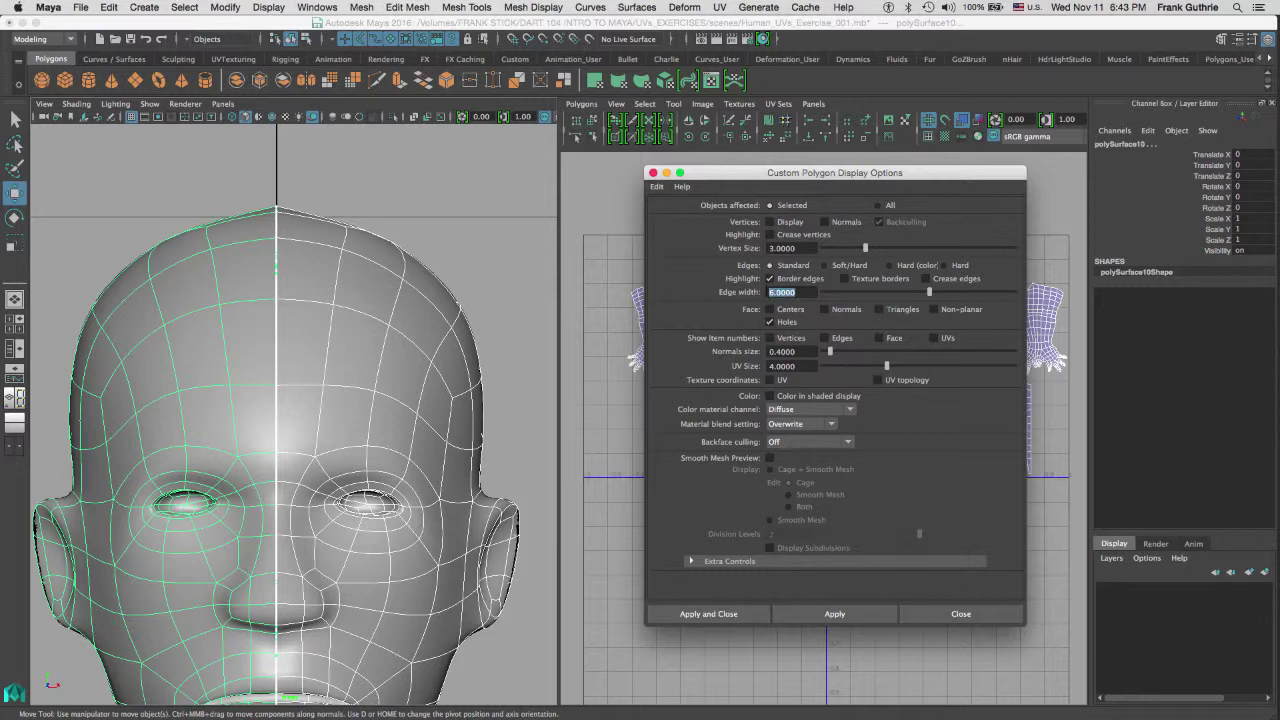
text(10)
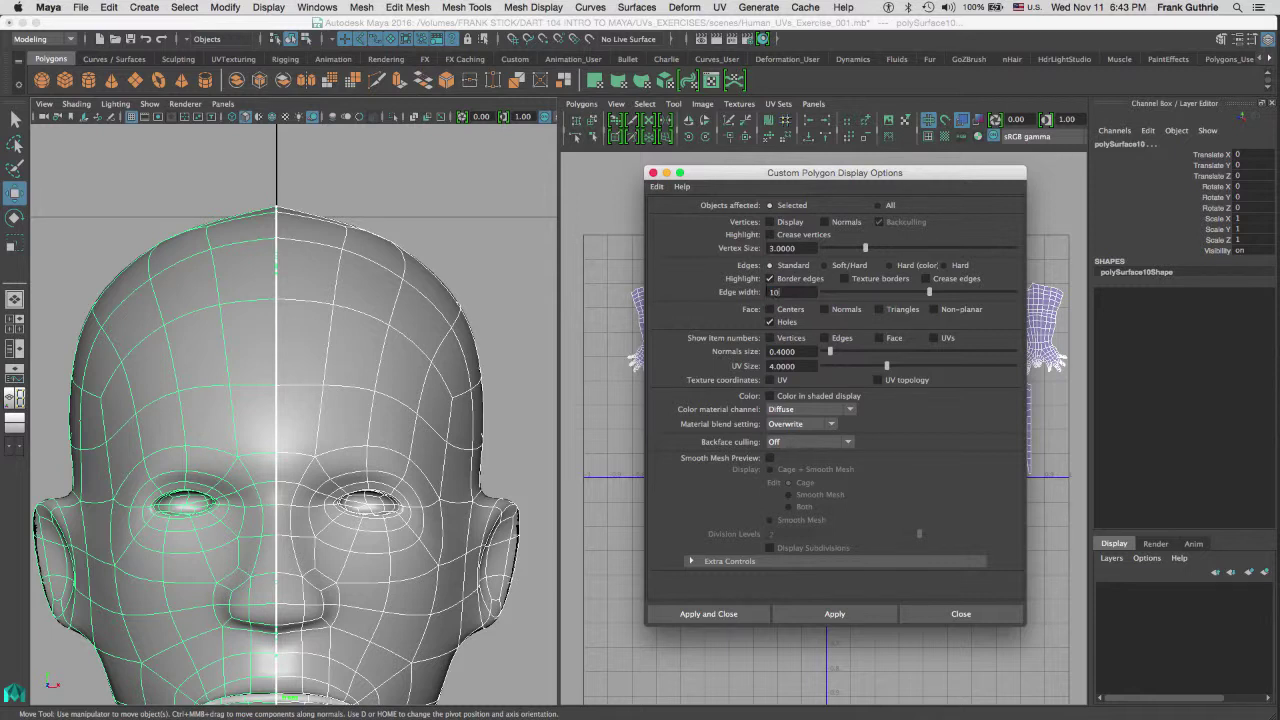
click(830, 616)
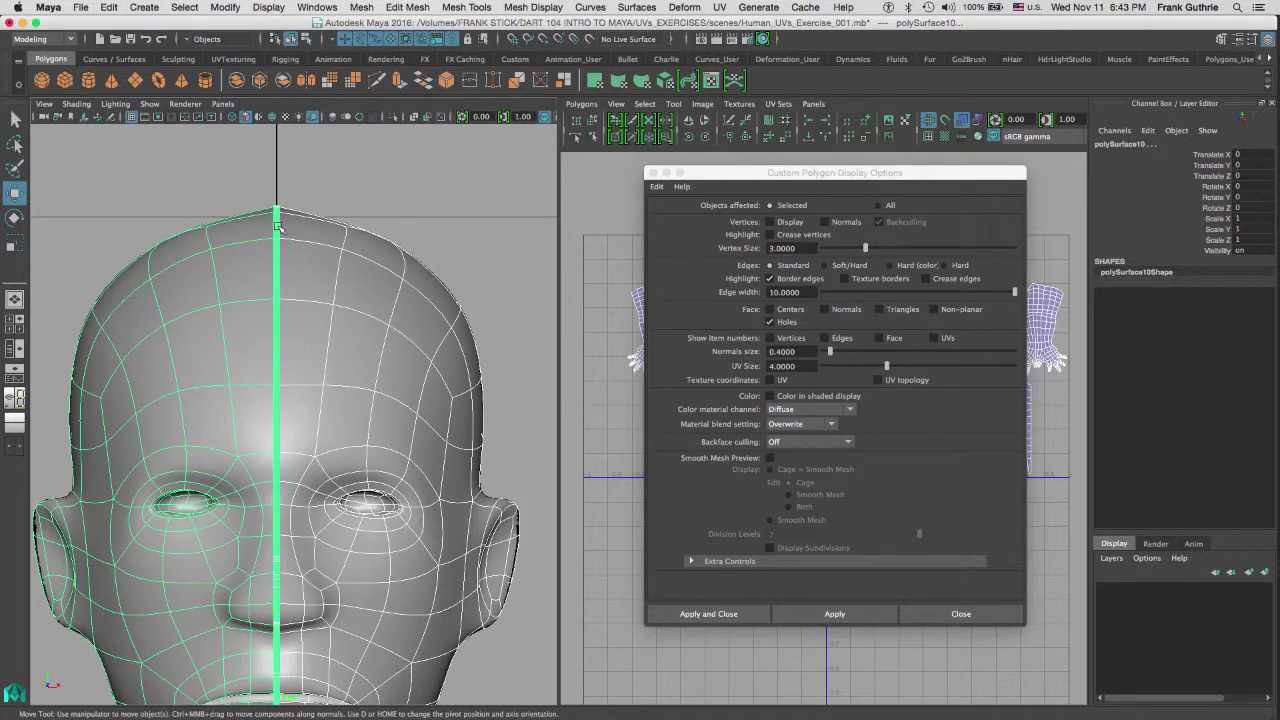
click(956, 613)
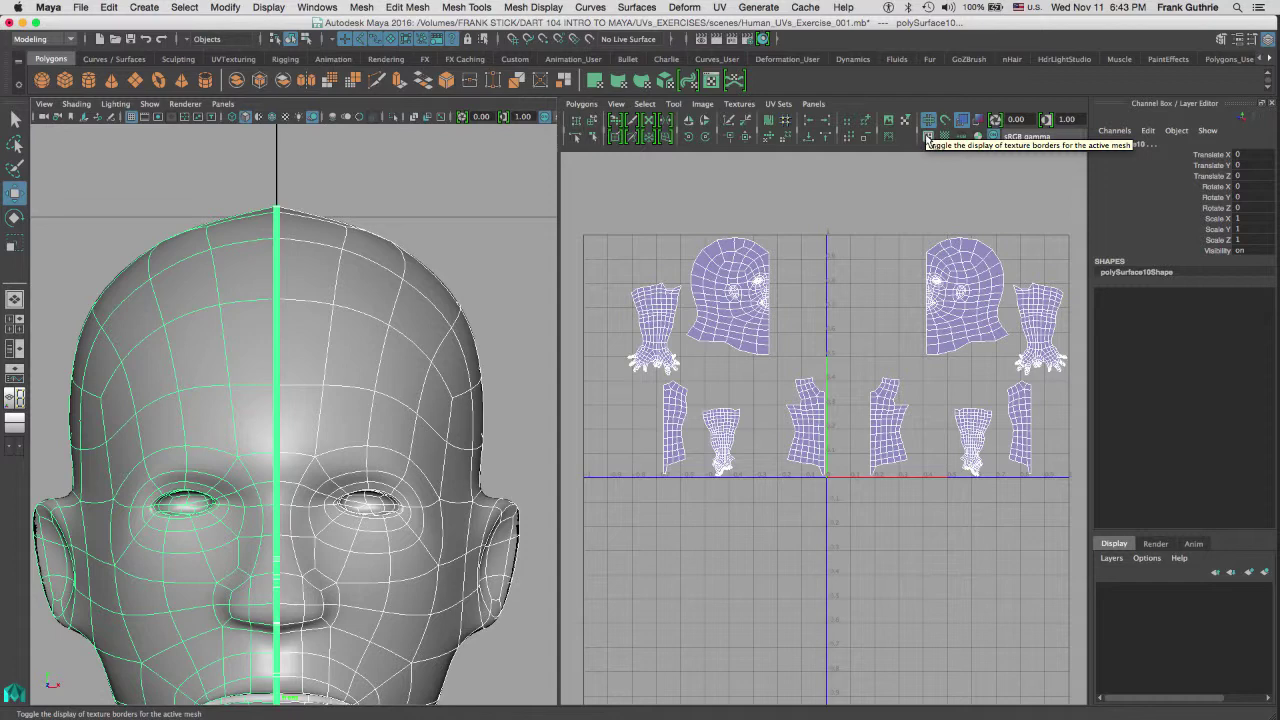
Step: Turn on texture borders in the UV Editor and frame the whole head
click(928, 138)
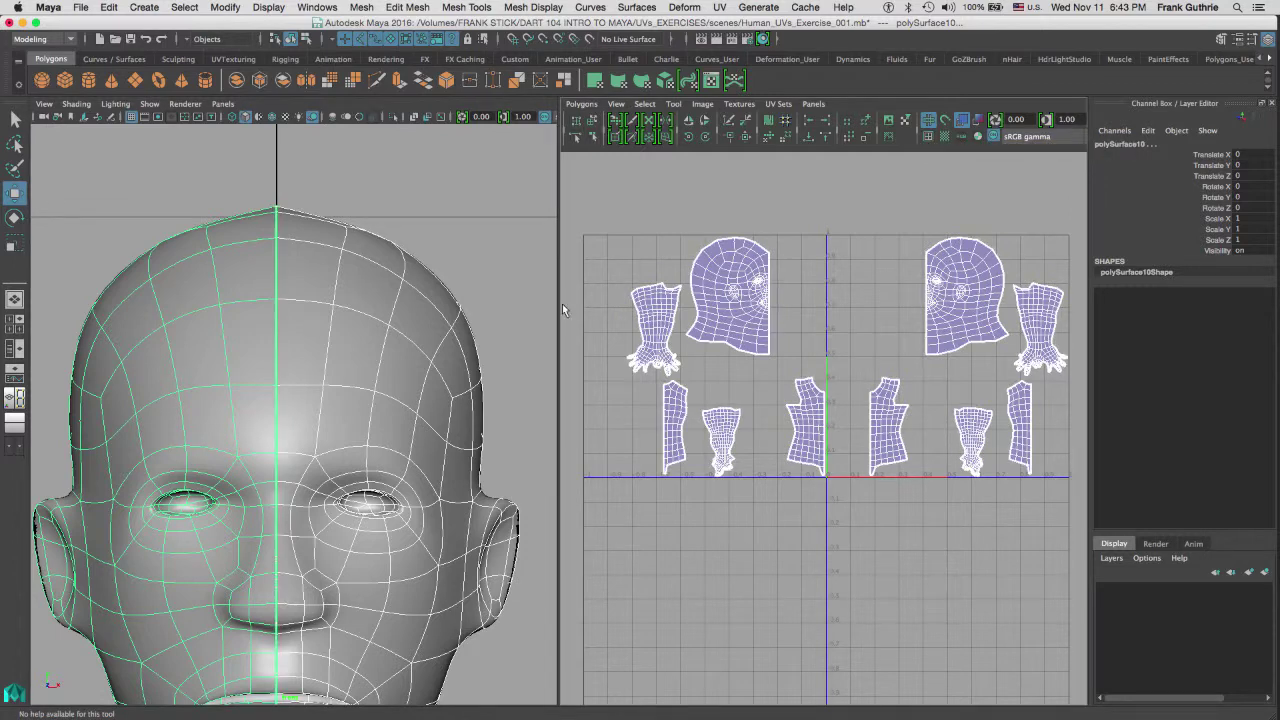
scroll(343, 286, down, 5)
scroll(410, 418, up, 6)
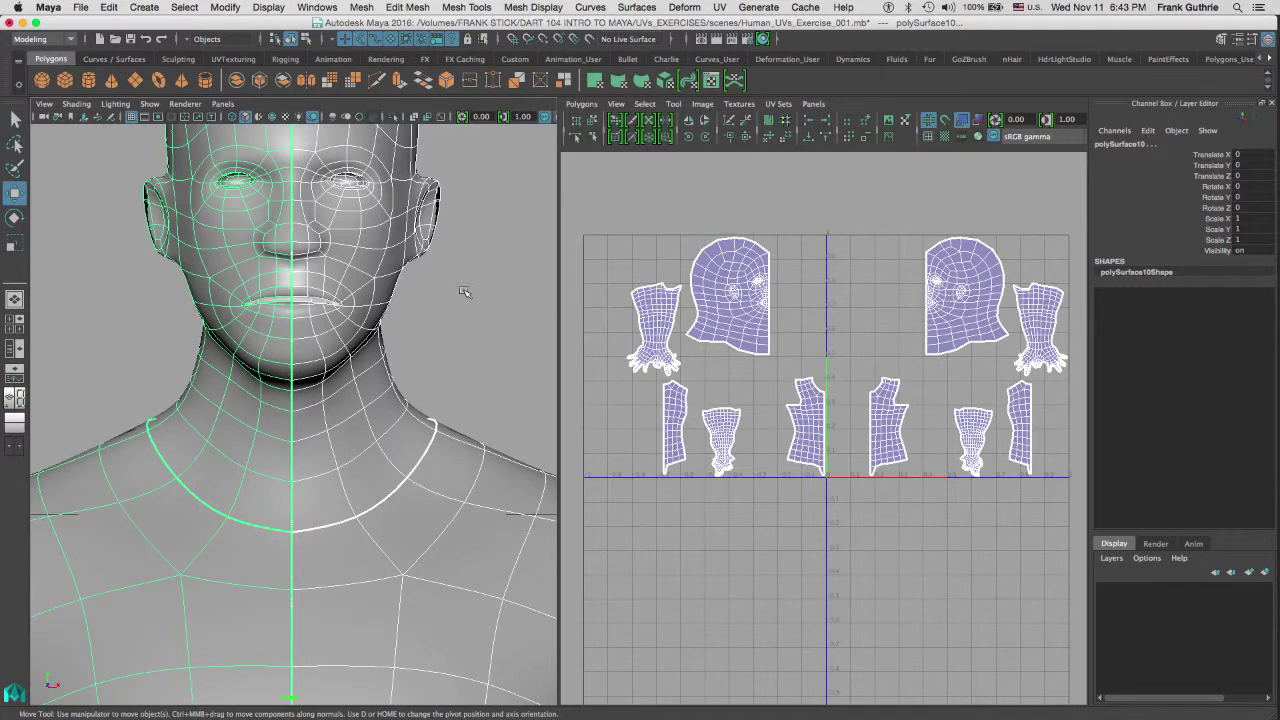
alt+middle_drag(463, 289, 463, 414)
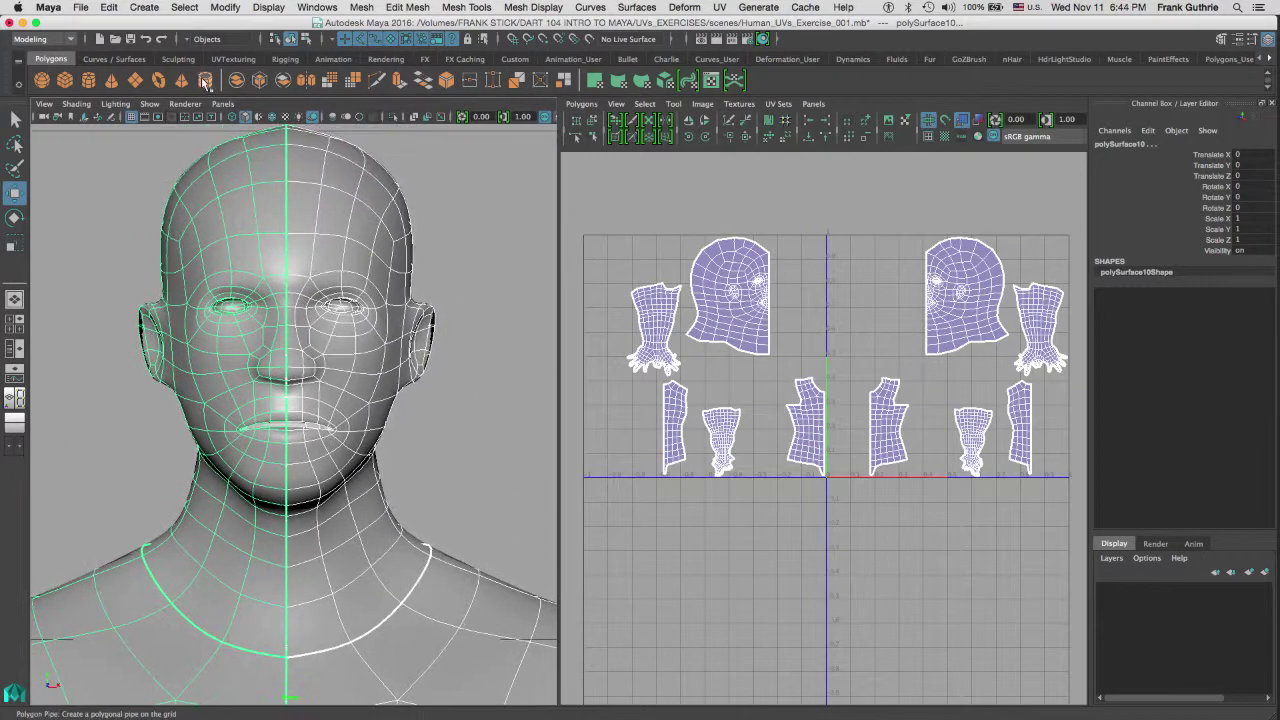
click(267, 9)
mouse_move(320, 202)
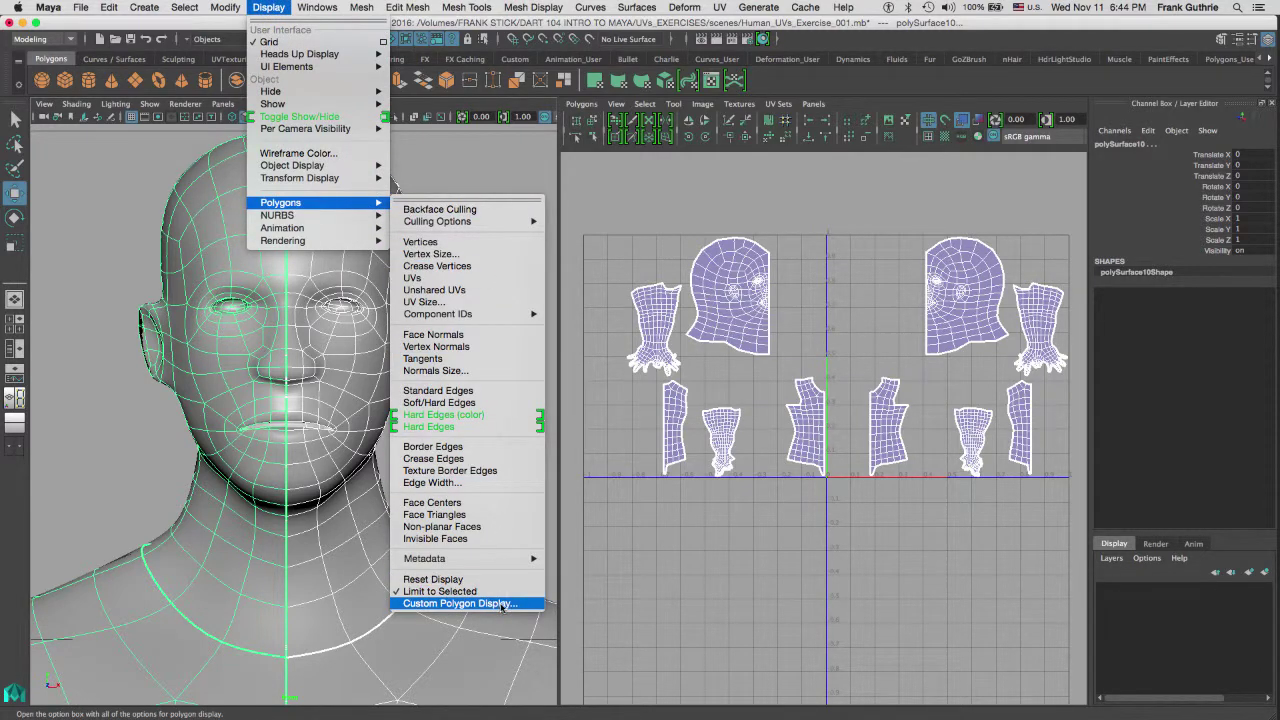
Step: Reapply the Custom Polygon Display settings and deselect the head mesh
click(460, 603)
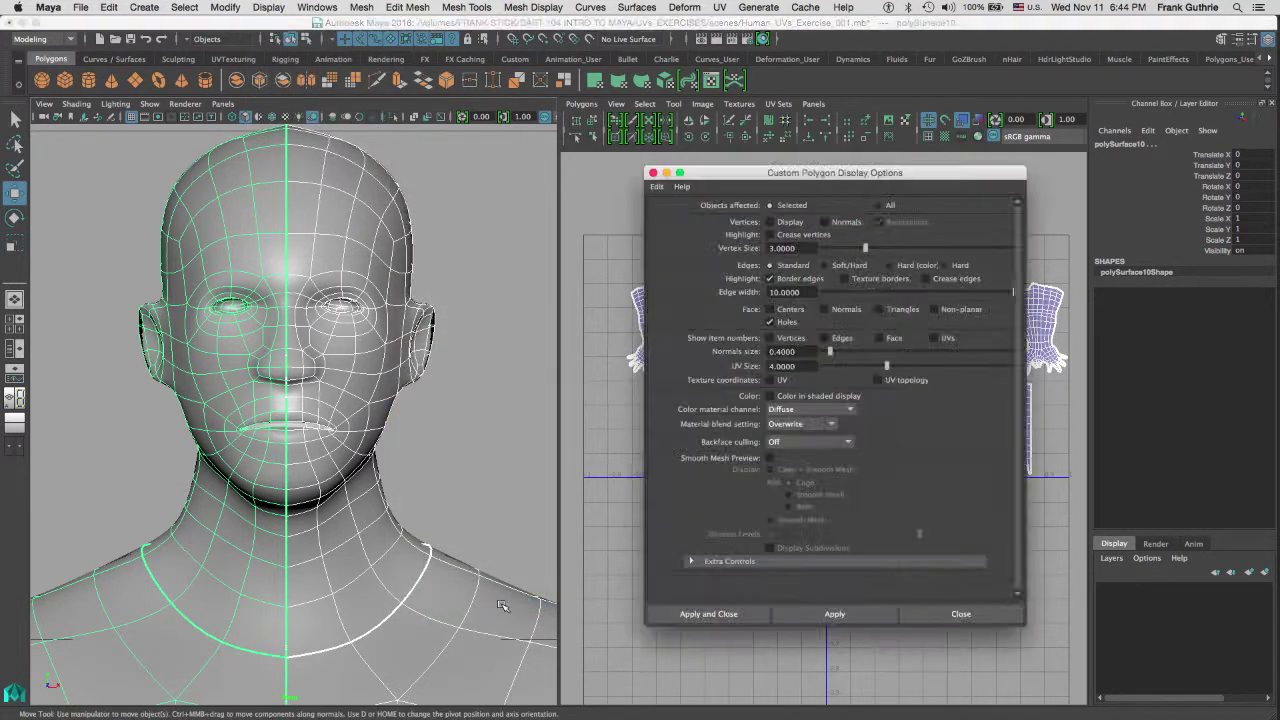
click(725, 615)
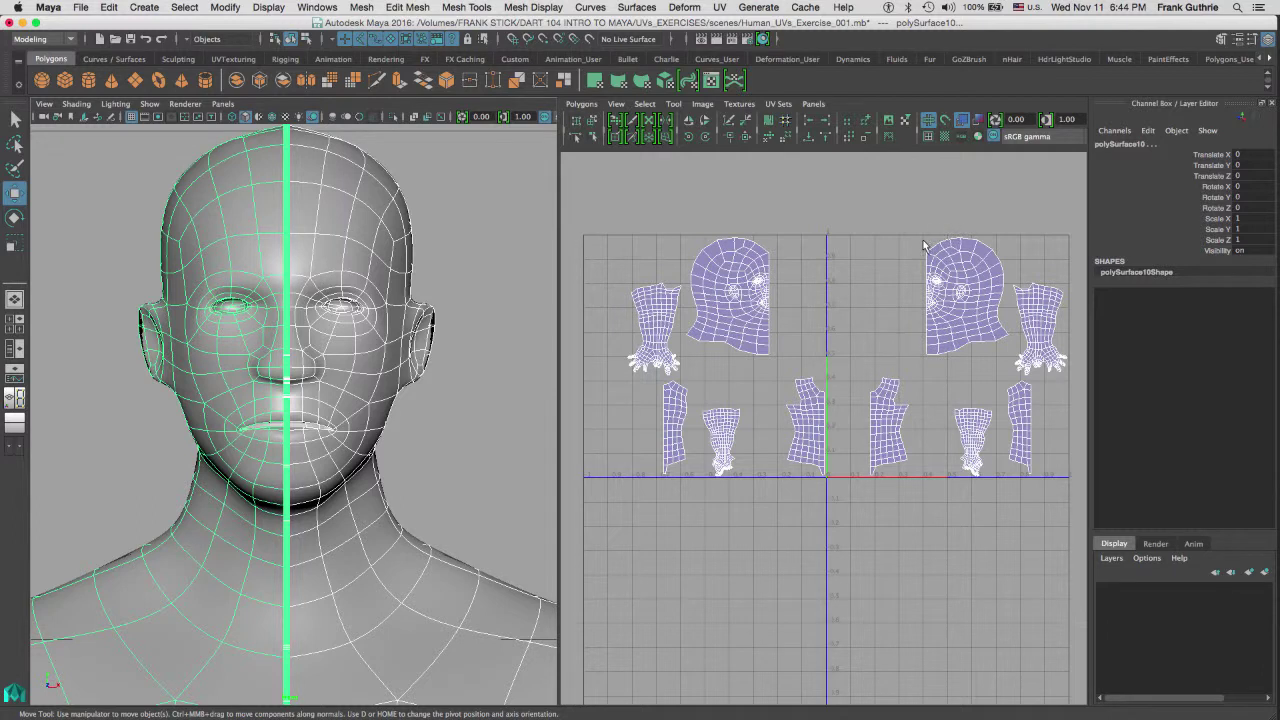
click(437, 193)
Step: Select both body halves and combine them into one mesh, polySurface11
click(372, 233)
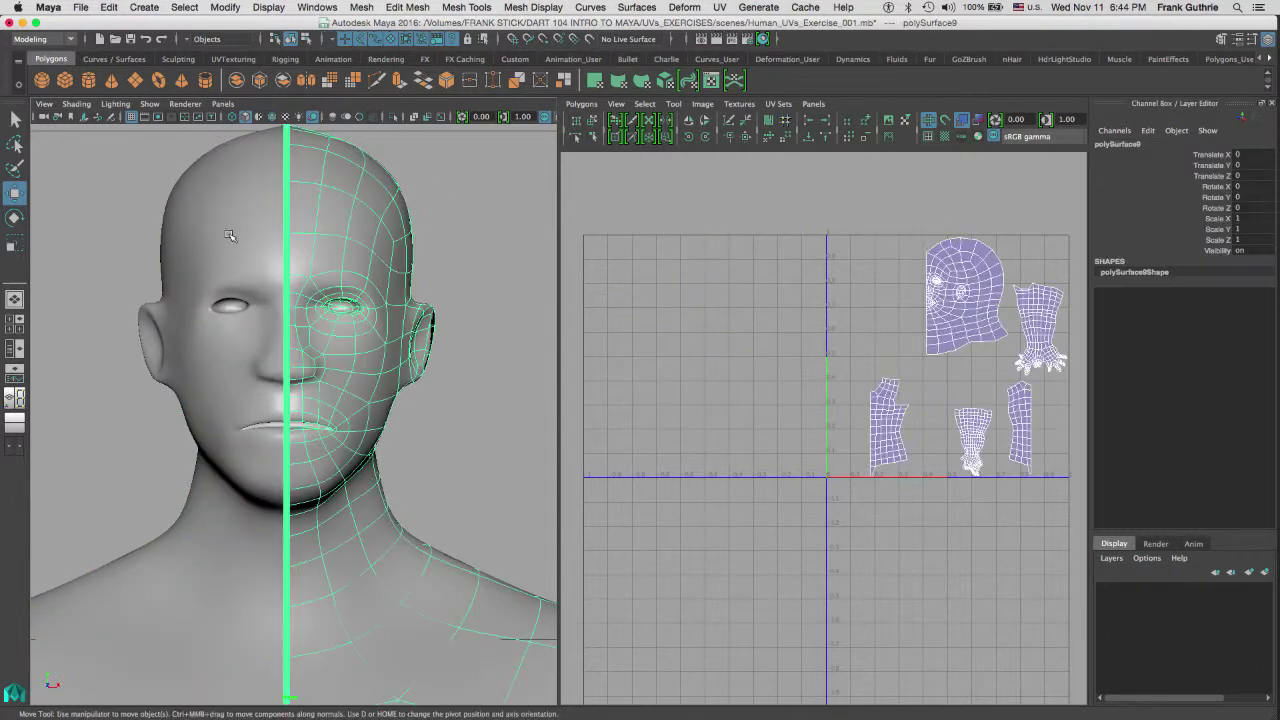
drag(125, 193, 196, 283)
key(z)
click(172, 200)
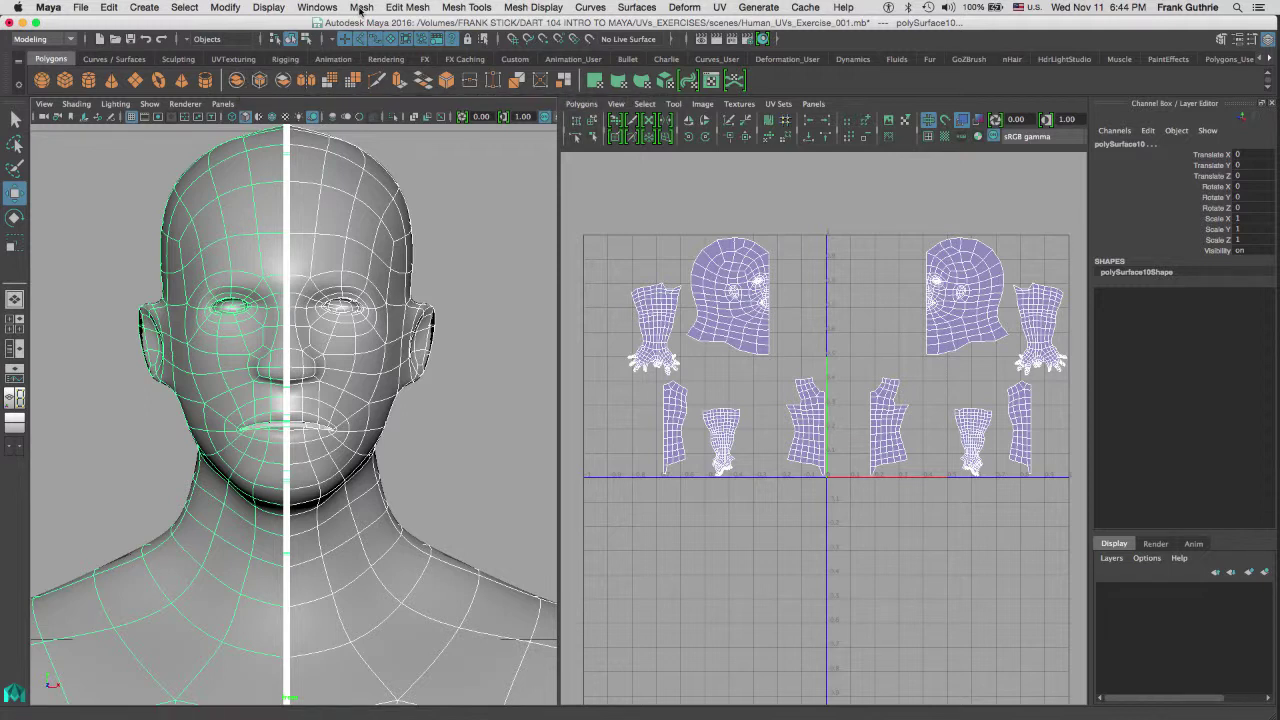
click(361, 8)
click(372, 58)
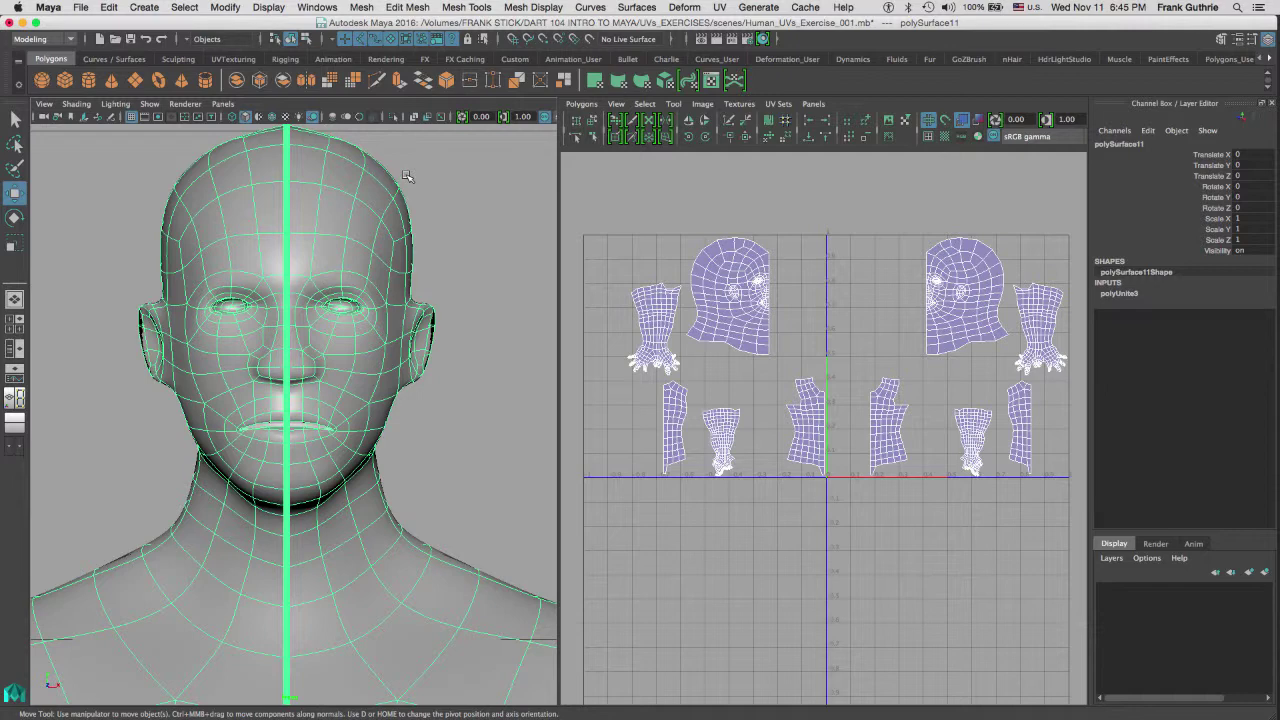
click(425, 168)
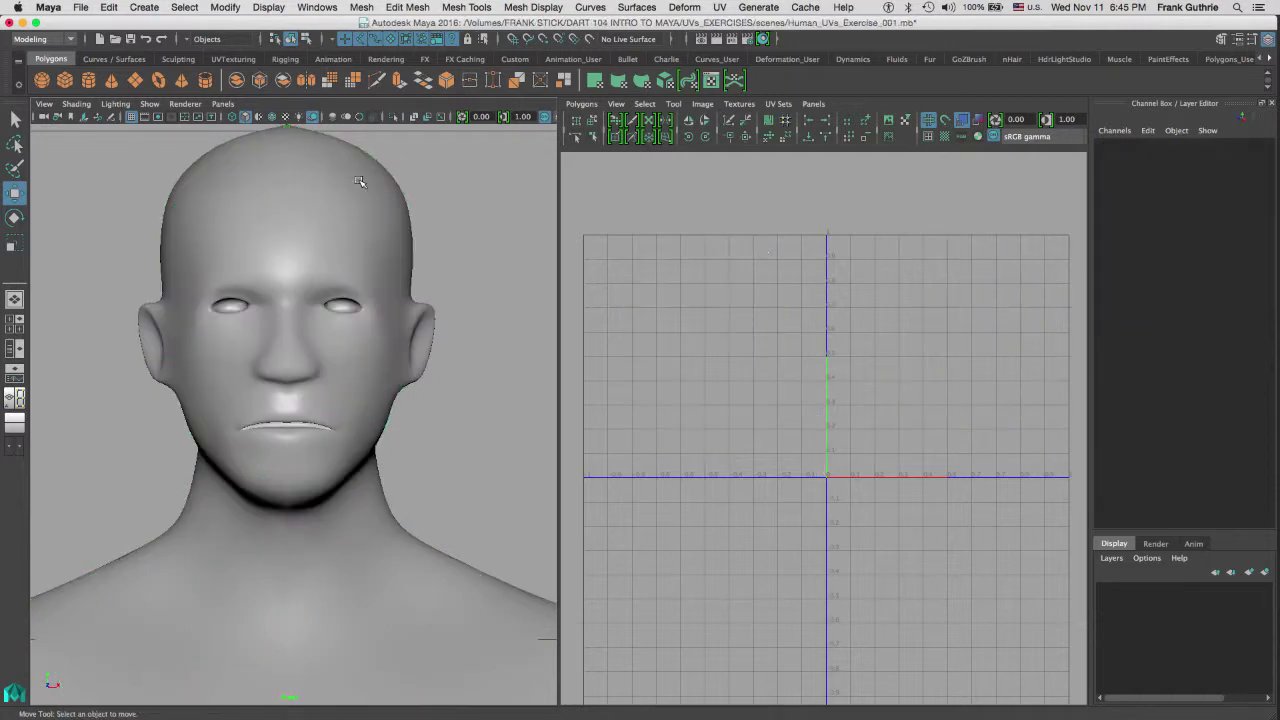
click(317, 210)
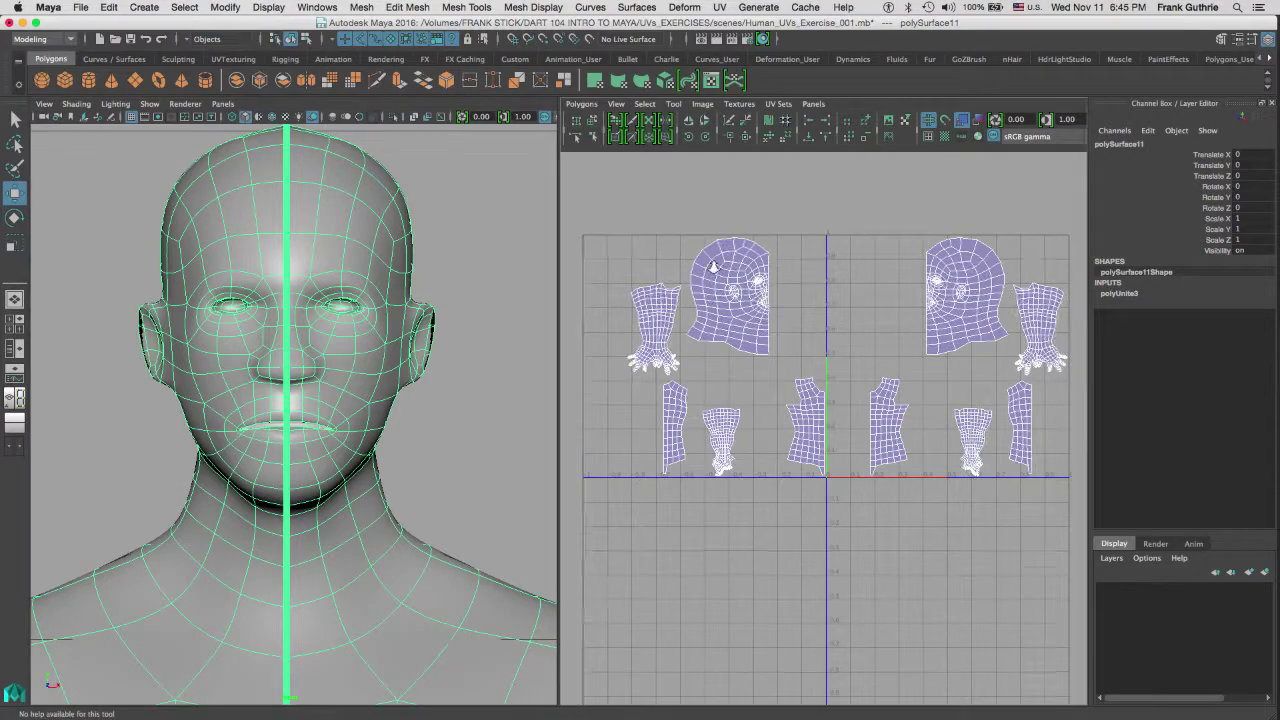
Step: Enlarge the UV Editor, select the left head shell, and move it toward the centre
scroll(1040, 327, up, 5)
scroll(837, 386, up, 3)
key(space)
scroll(655, 457, up, 3)
scroll(655, 457, down, 8)
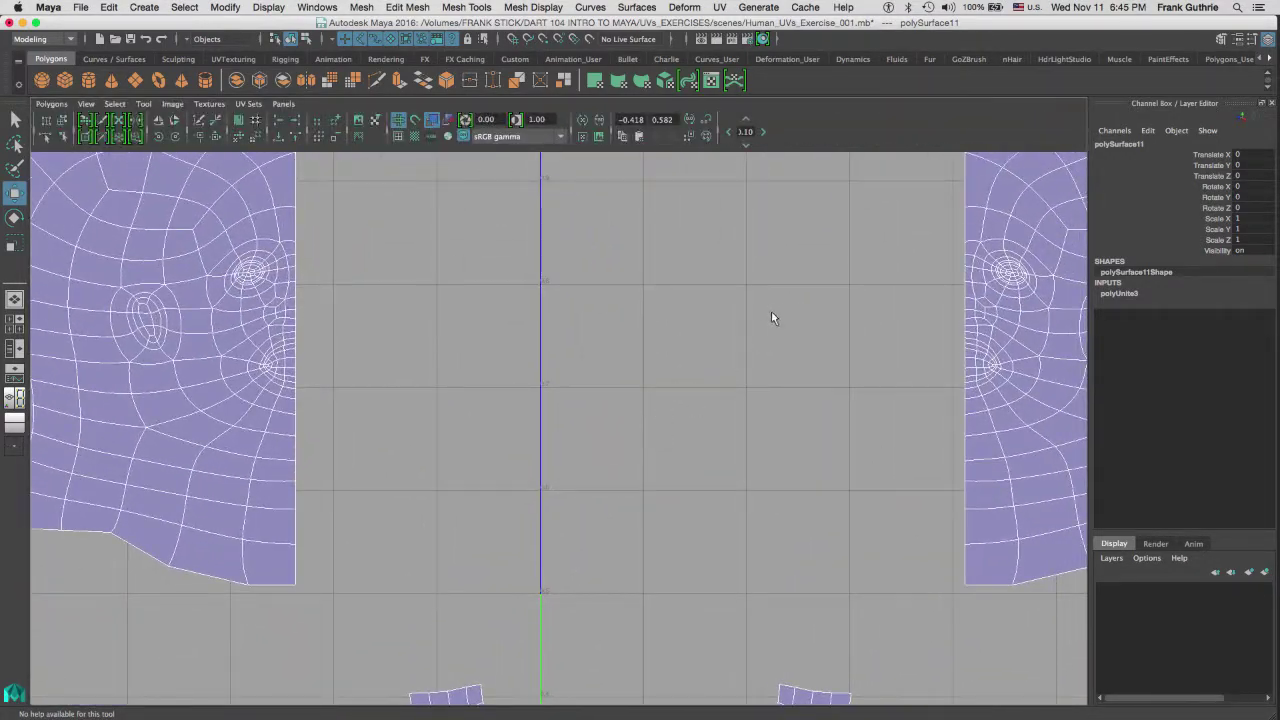
right_click(372, 305)
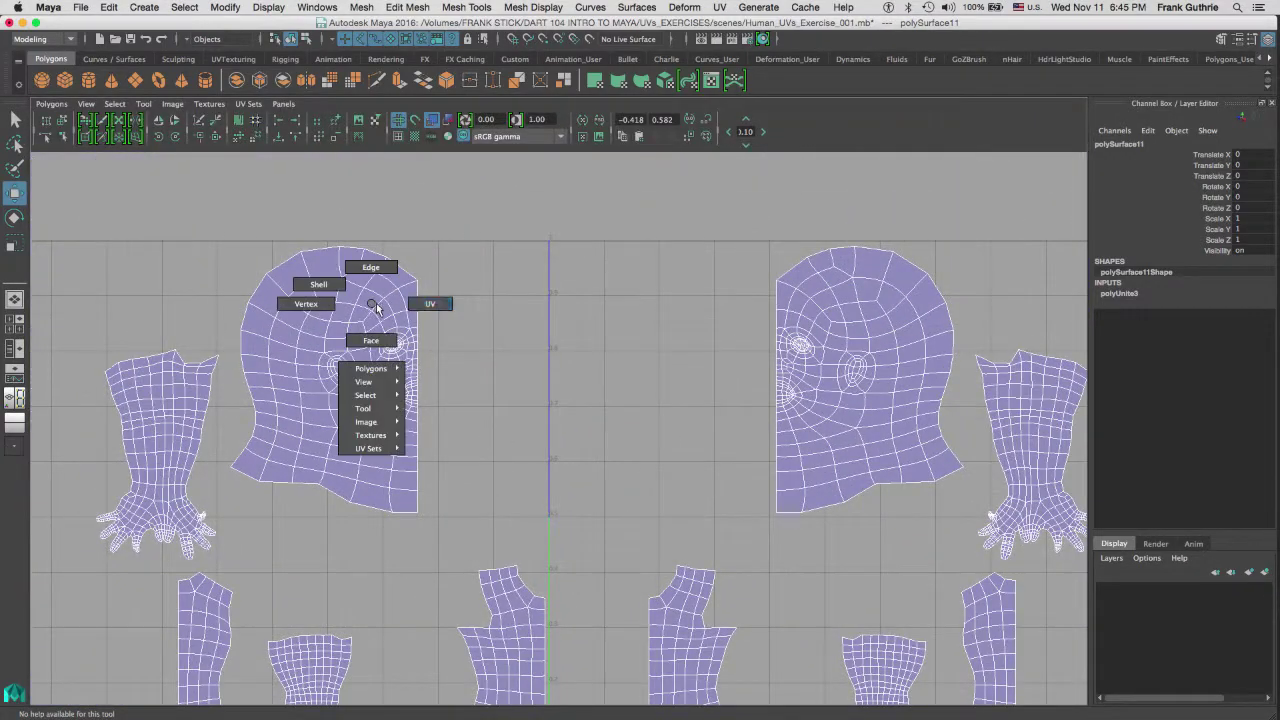
click(320, 285)
drag(457, 212, 226, 539)
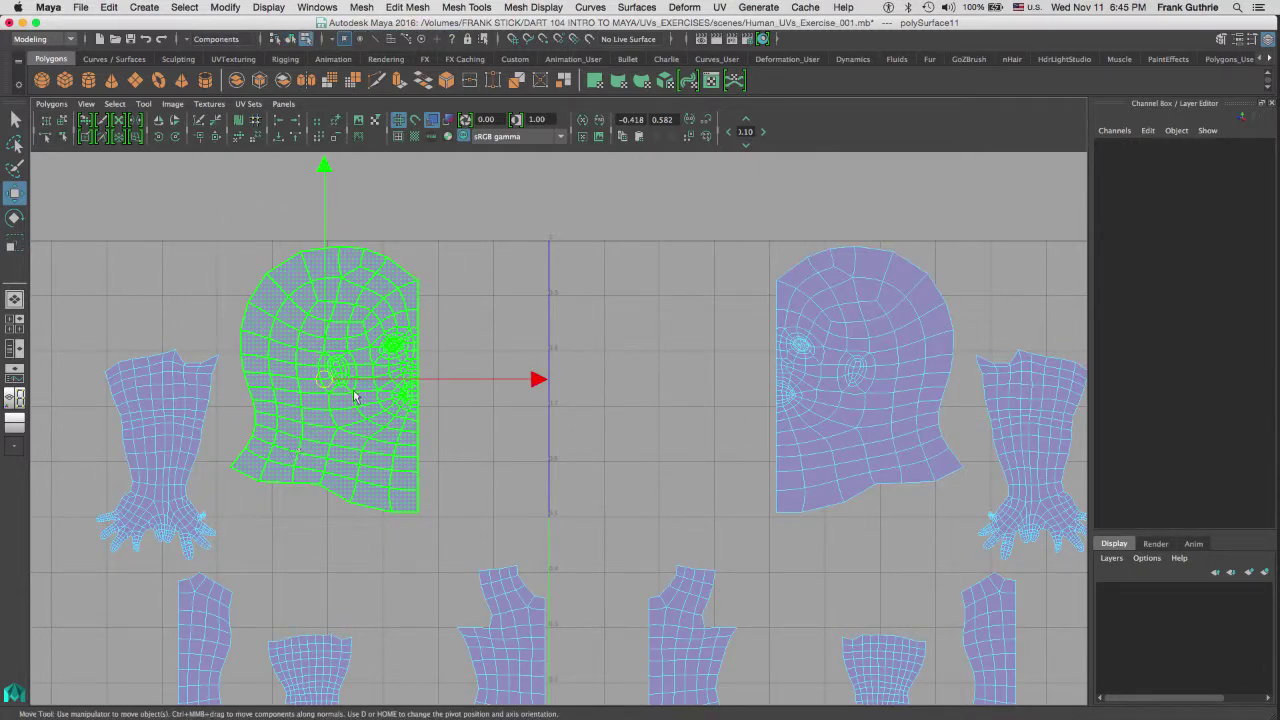
drag(540, 378, 872, 380)
Step: Select the left head's centre-seam edges and show the 3D view beside the UV layout
click(845, 208)
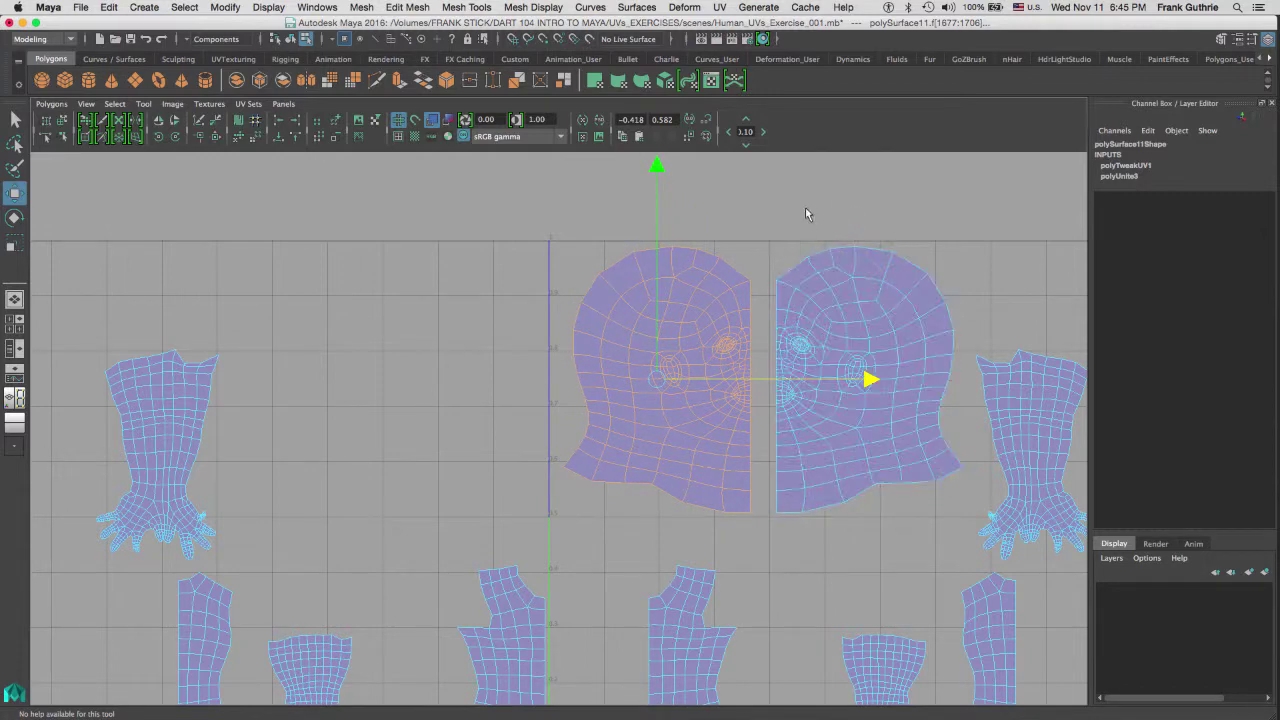
click(757, 300)
right_click(752, 302)
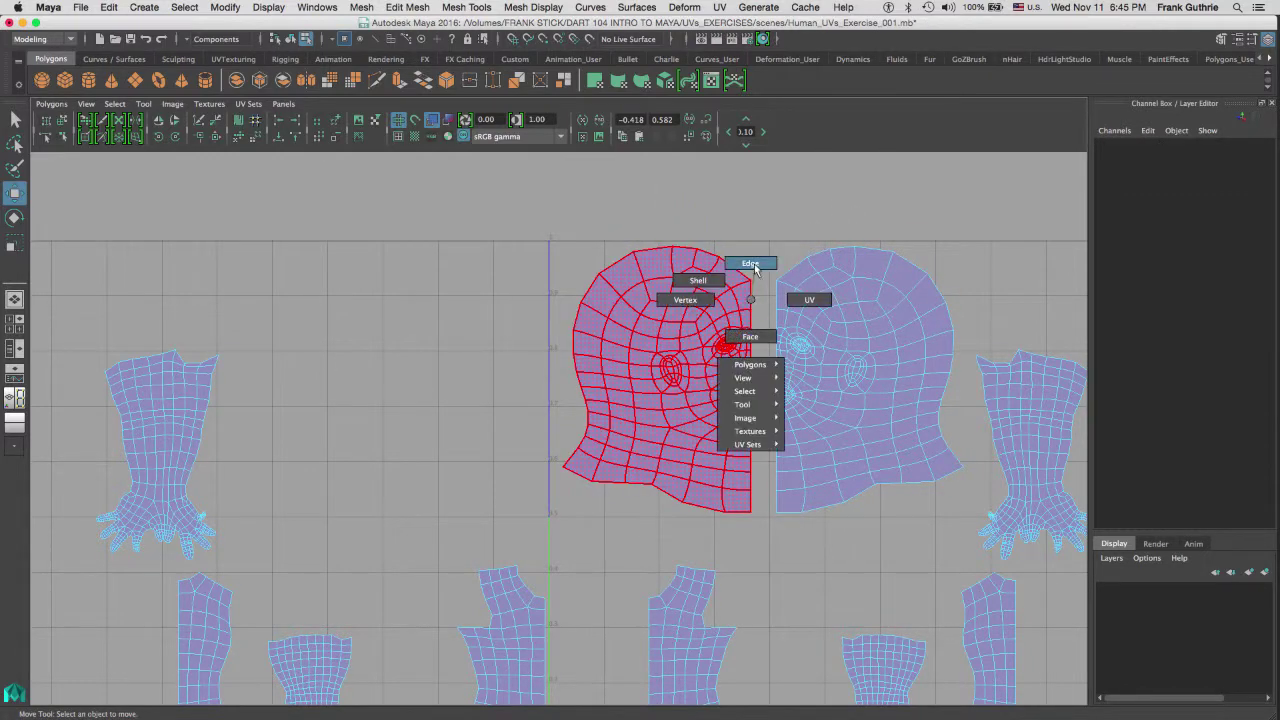
click(754, 264)
drag(761, 291, 748, 507)
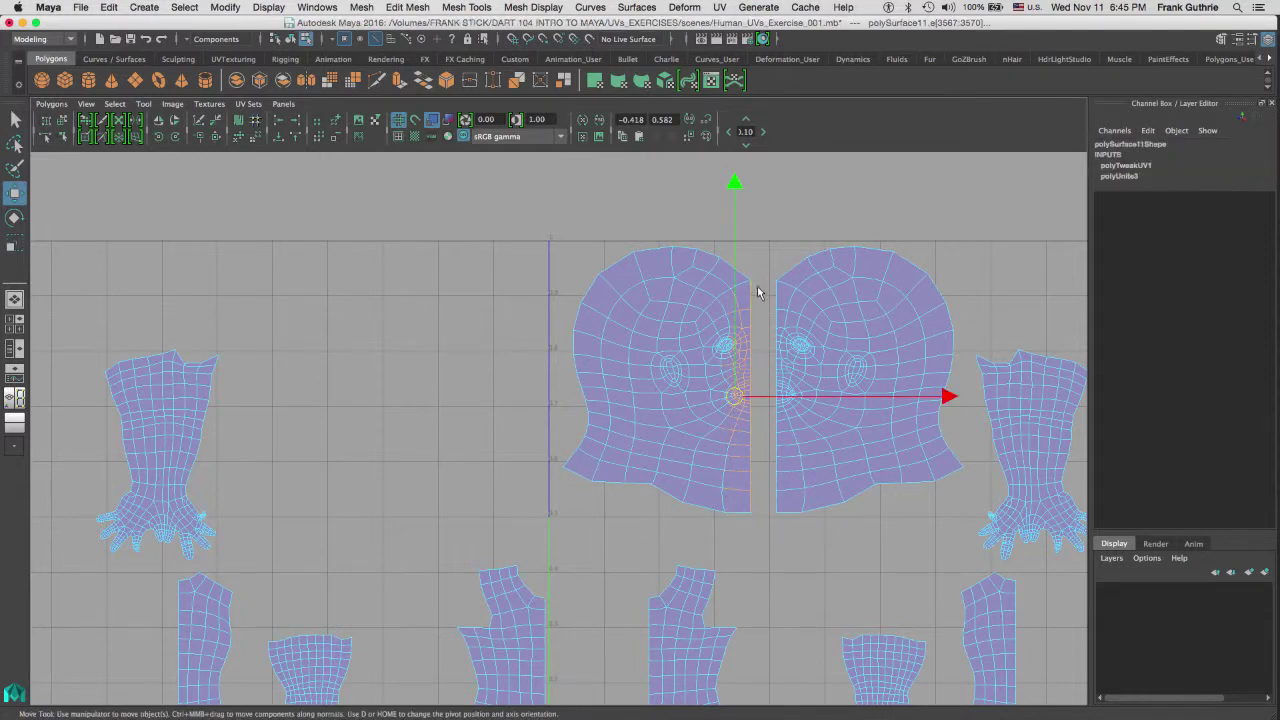
key(space)
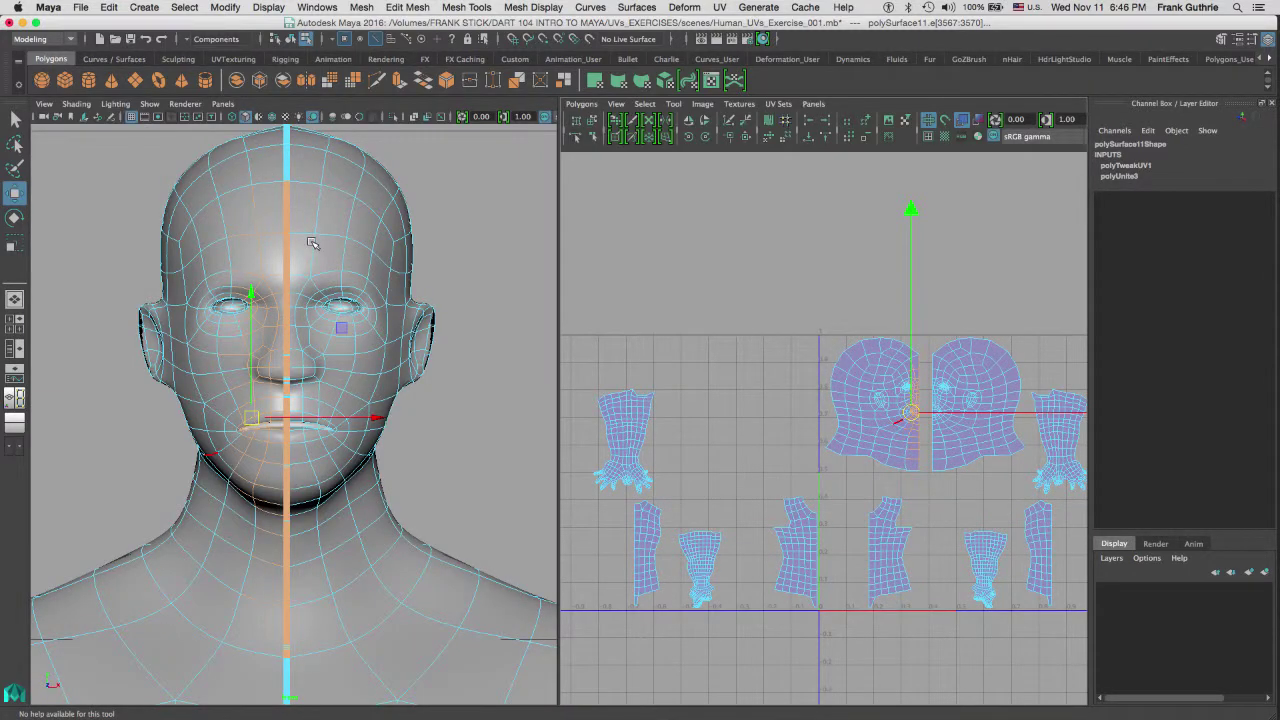
Step: Select a forehead centre-seam edge and switch the head to wireframe display
key(q)
right_drag(318, 248, 303, 206)
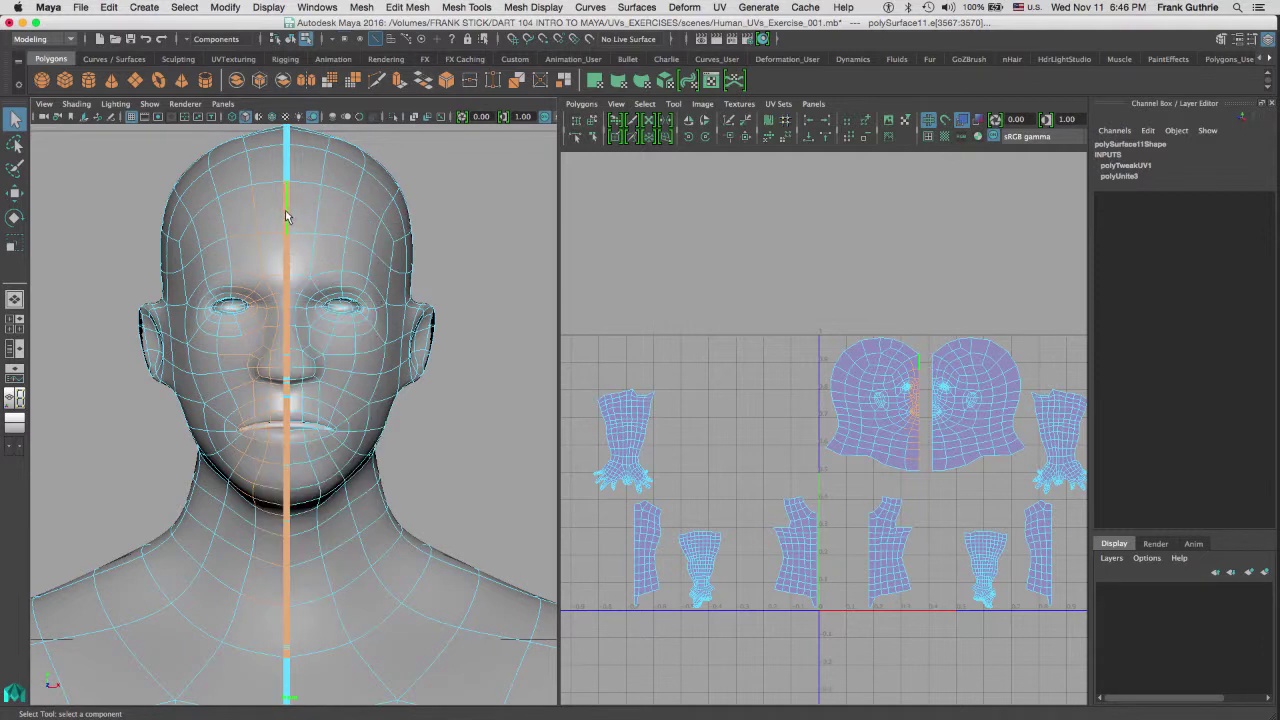
click(287, 212)
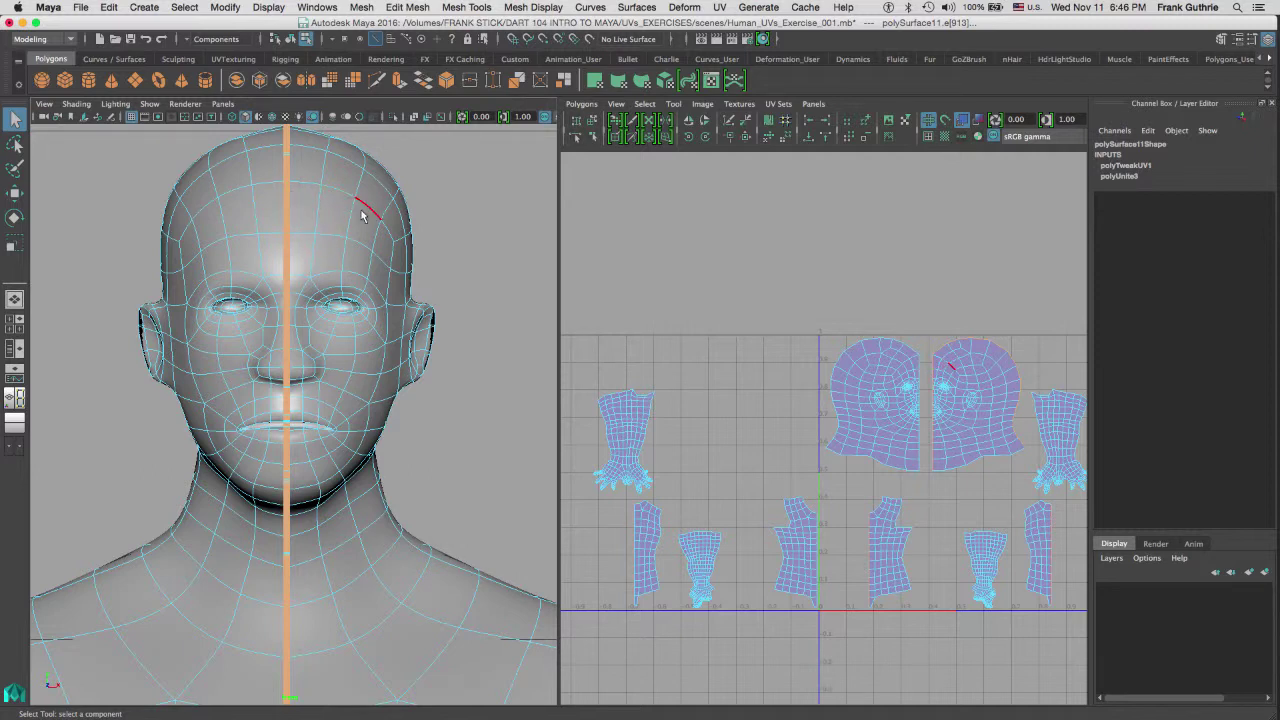
alt+right_drag(367, 187, 433, 262)
alt+middle_drag(433, 262, 443, 296)
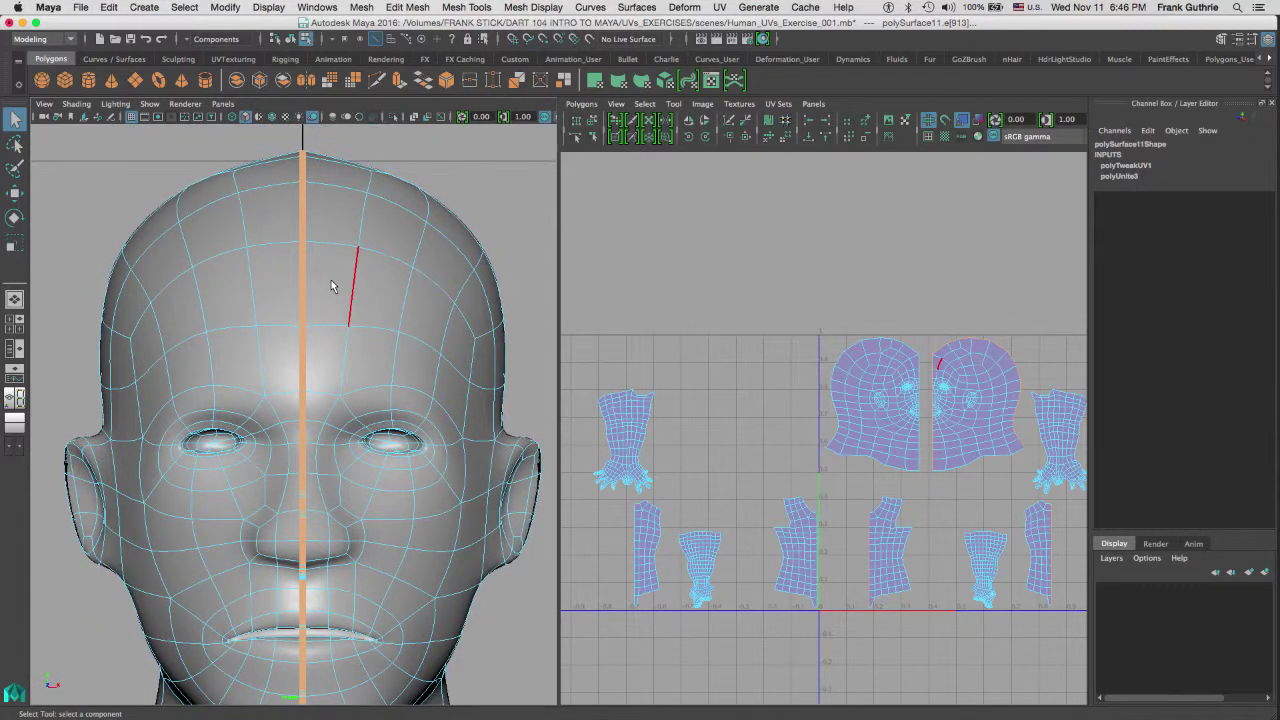
key(4)
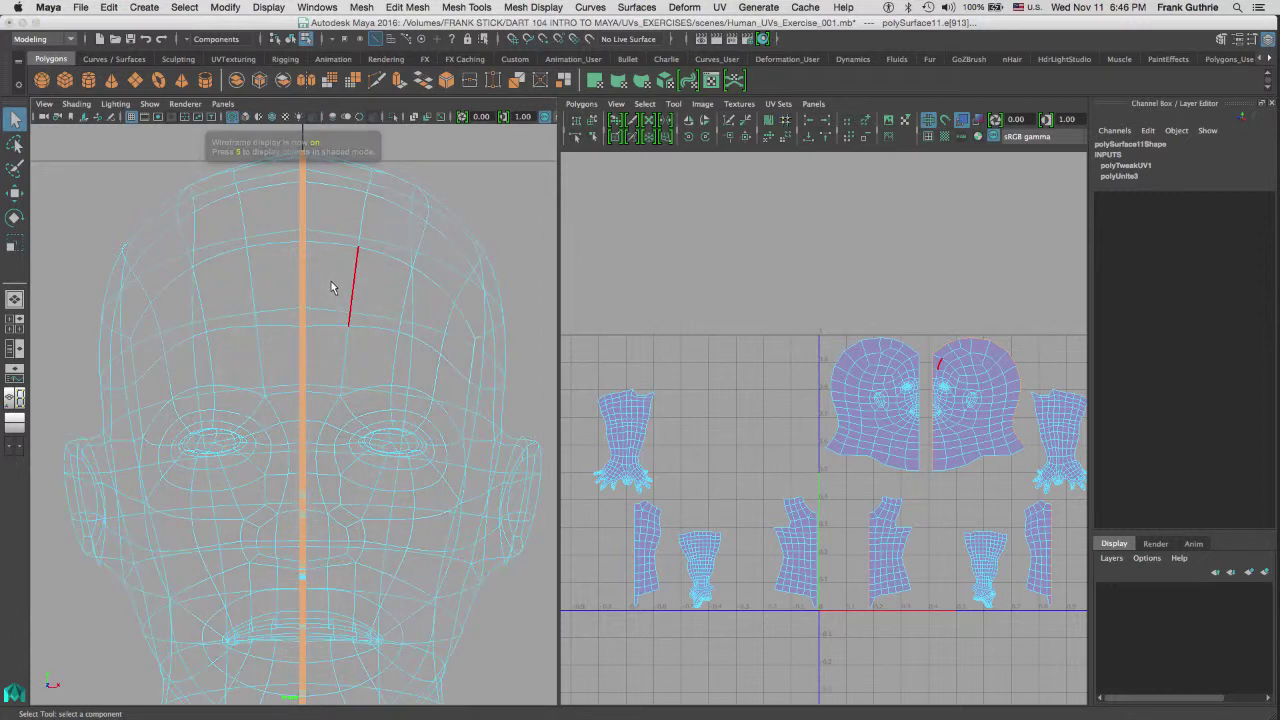
Step: Select several forehead seam edges in the perspective view and frame them
click(504, 190)
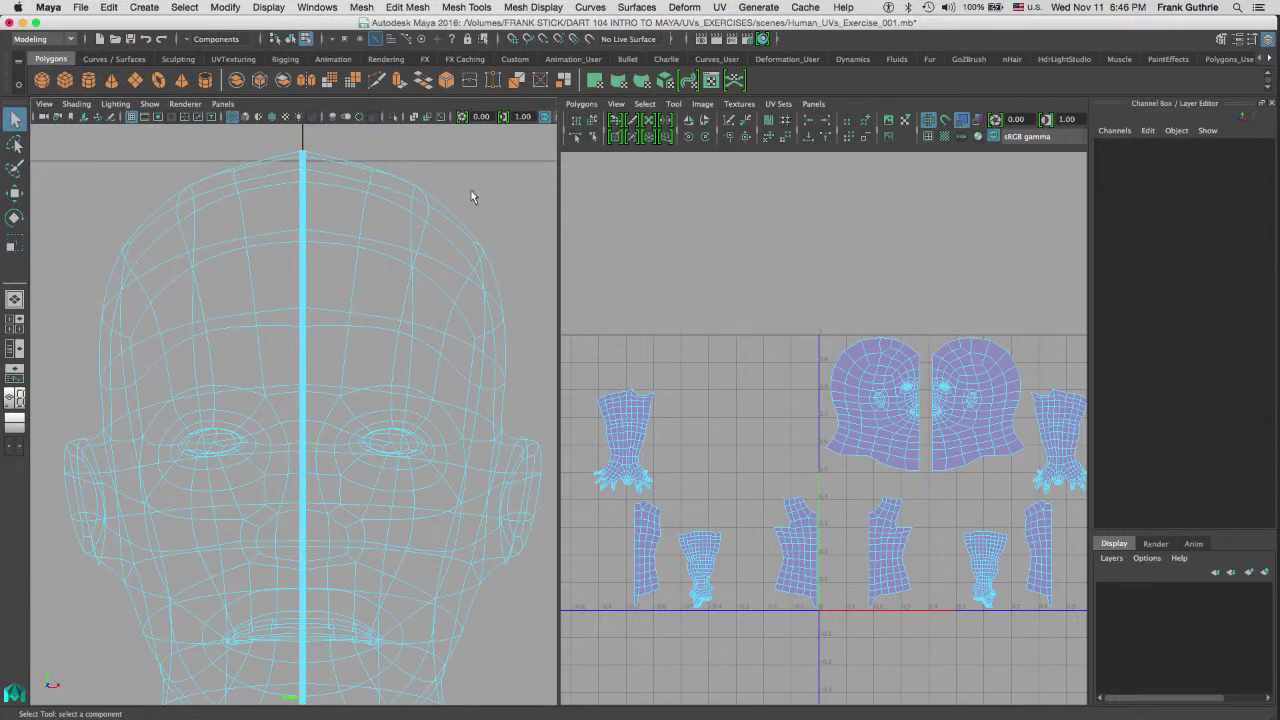
drag(273, 276, 330, 290)
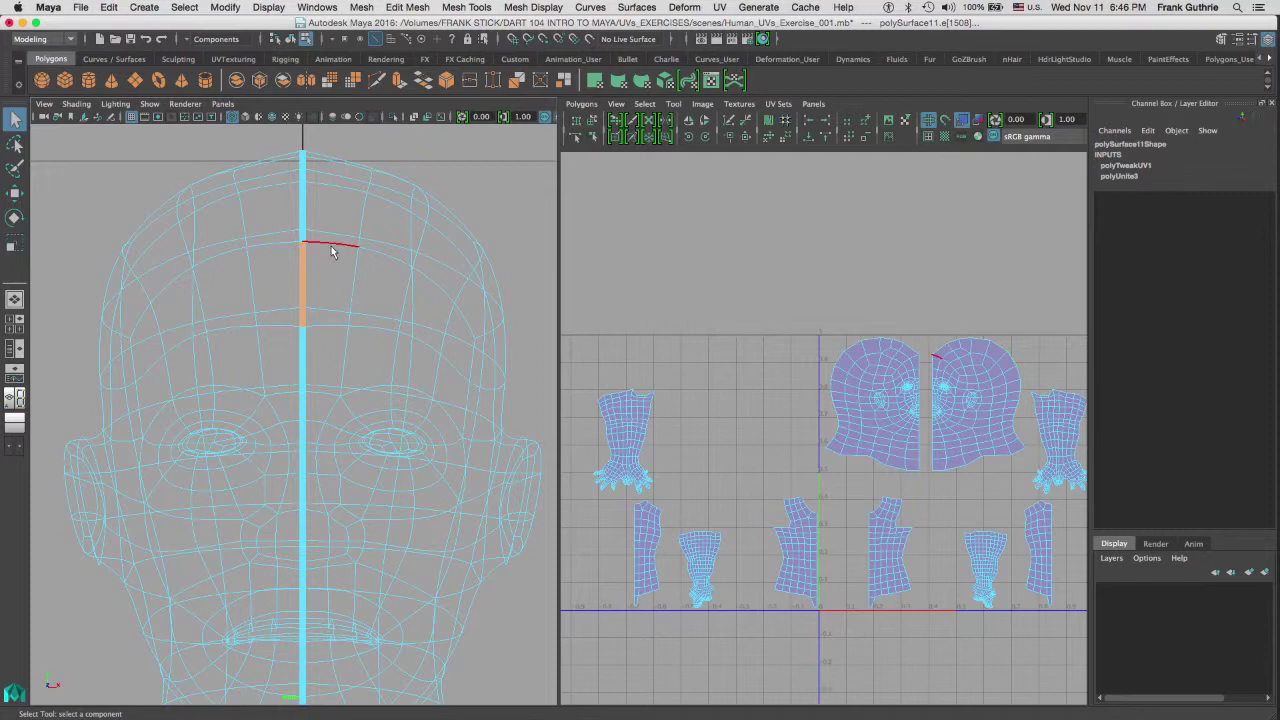
key(space)
drag(325, 279, 328, 249)
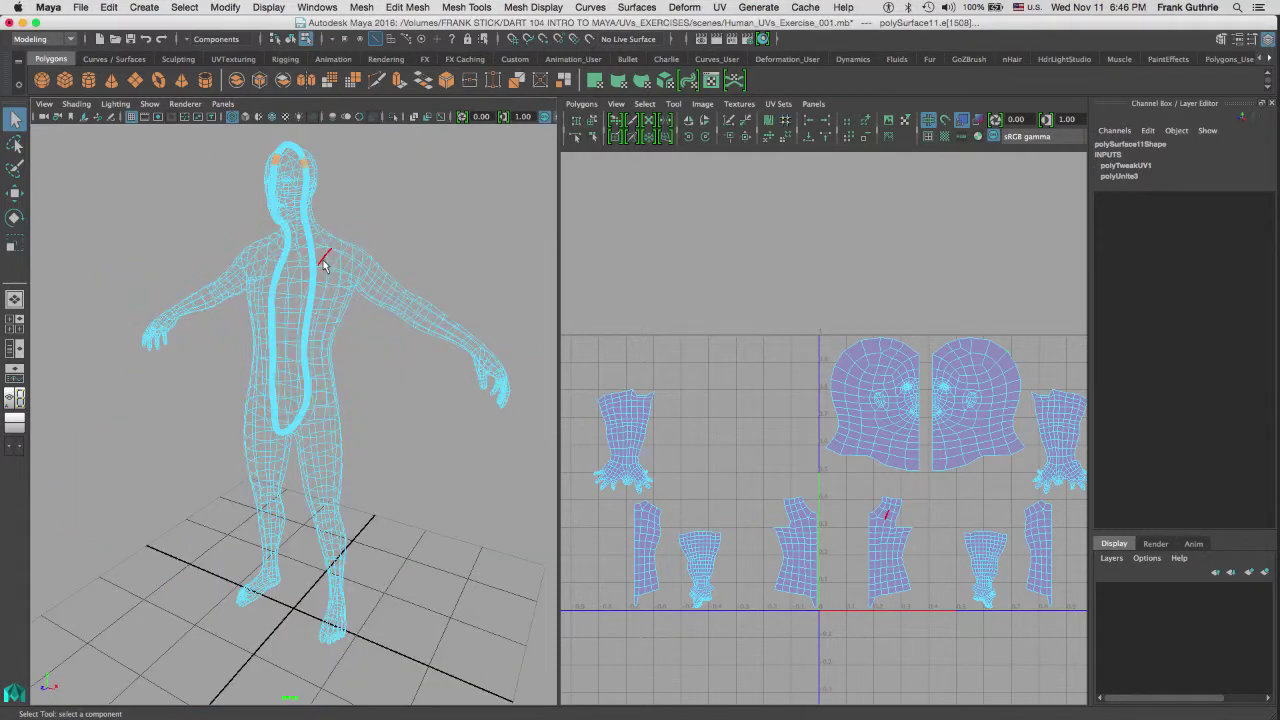
key(f)
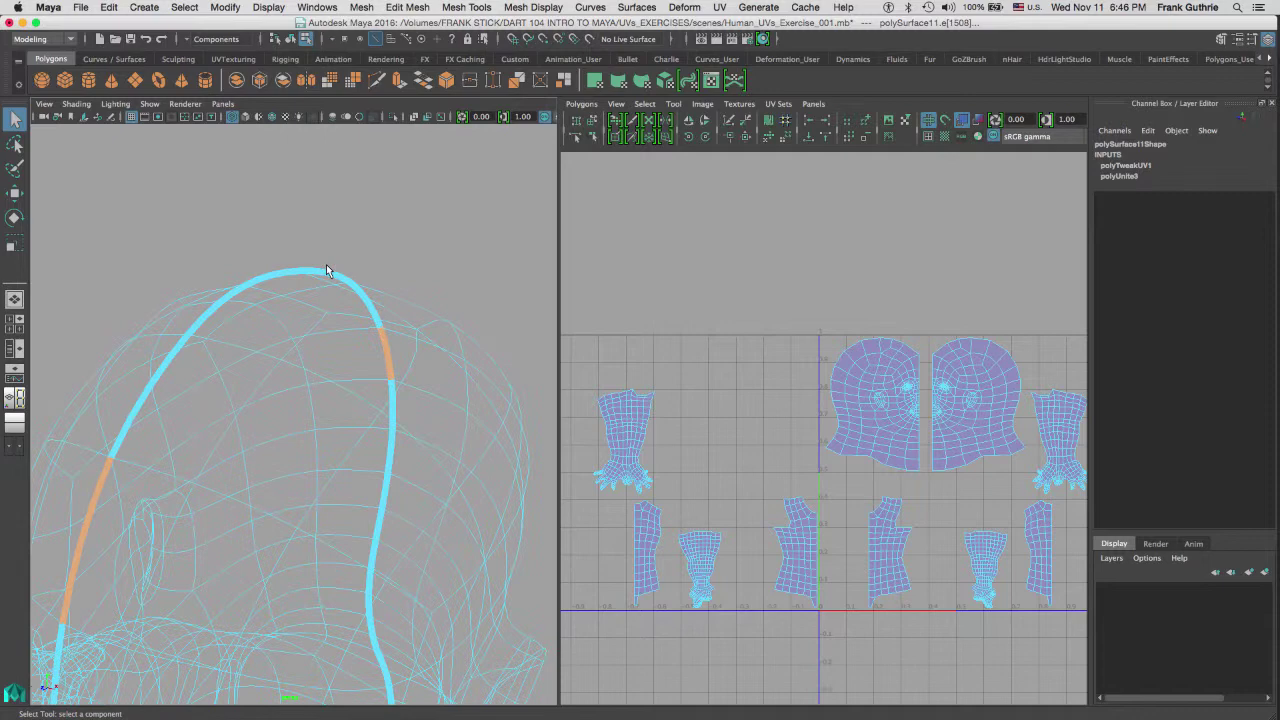
shift+click(388, 356)
alt+drag(246, 486, 274, 274)
key(space)
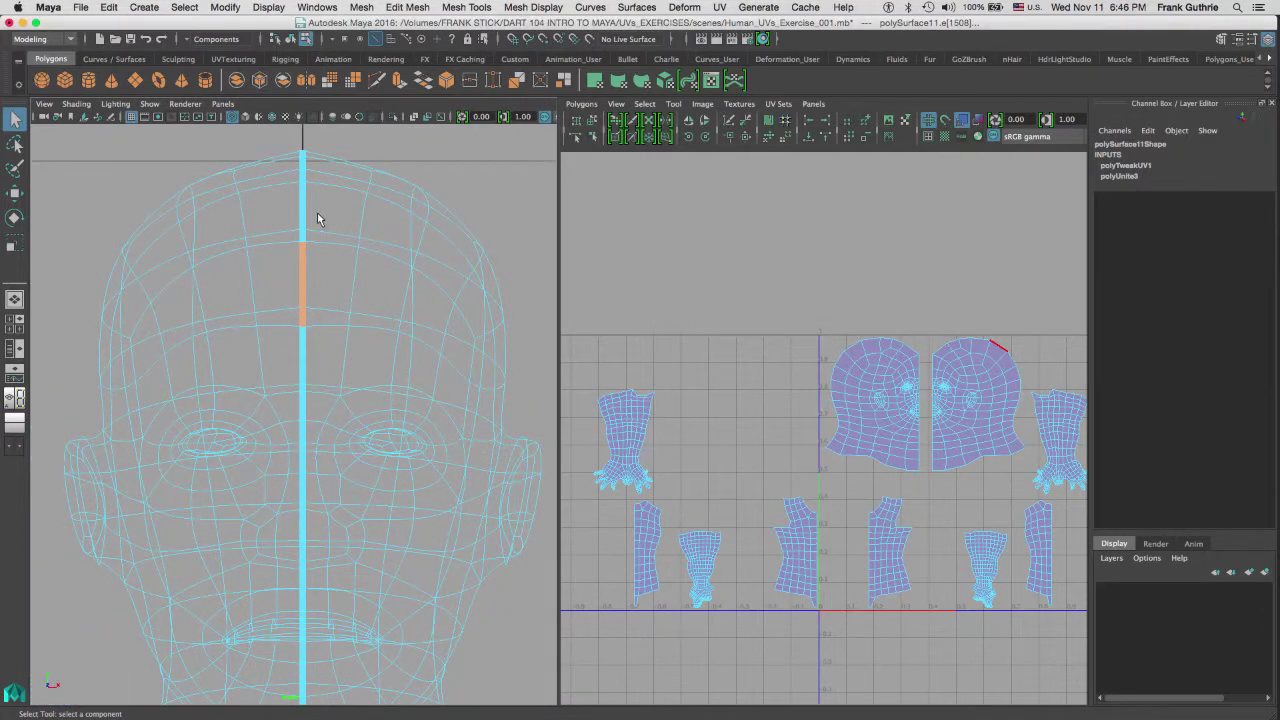
Step: Grow the selection to the contiguous centre-seam edge loop and centre the front view on the head
click(184, 8)
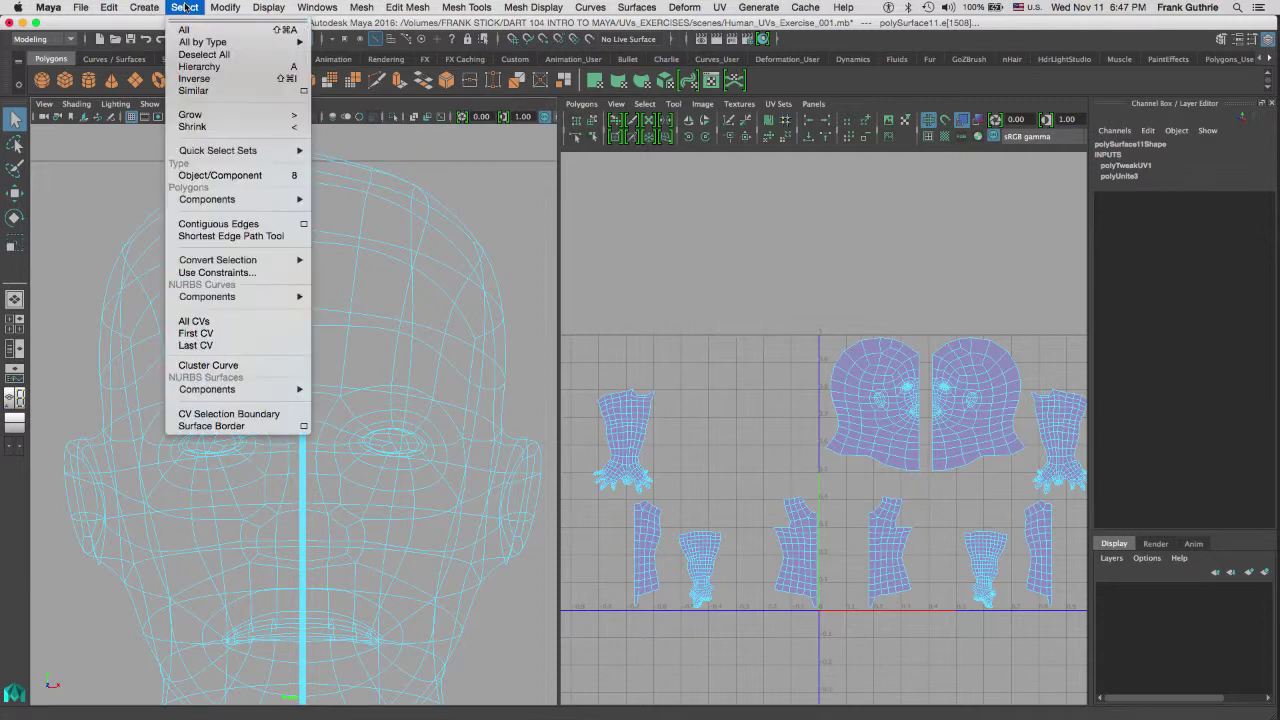
click(219, 224)
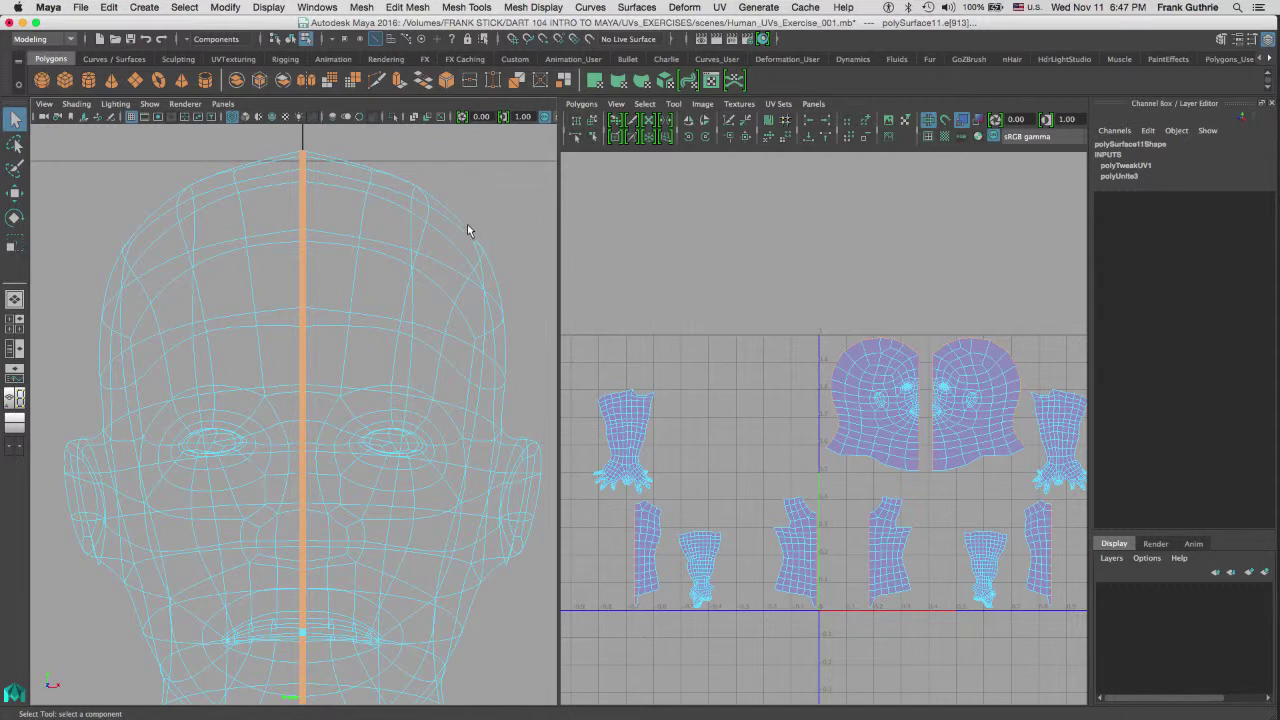
key(f)
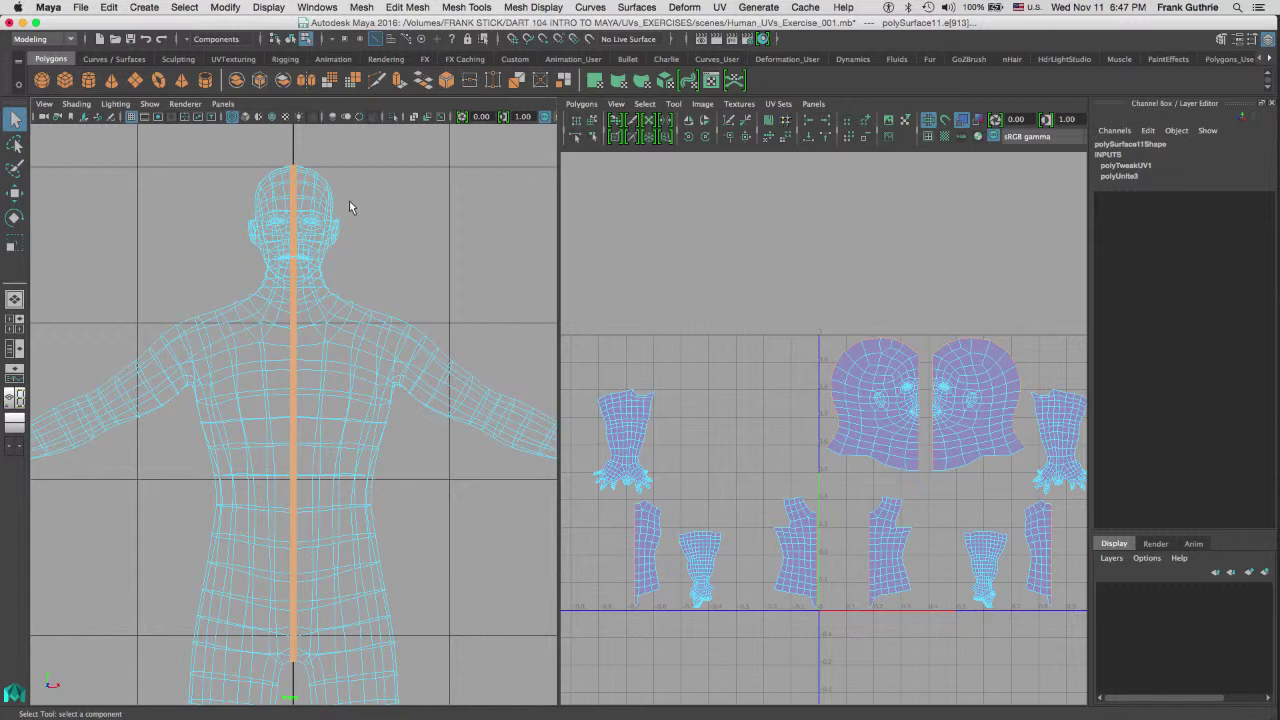
scroll(350, 208, up, 5)
alt+middle_drag(400, 238, 446, 160)
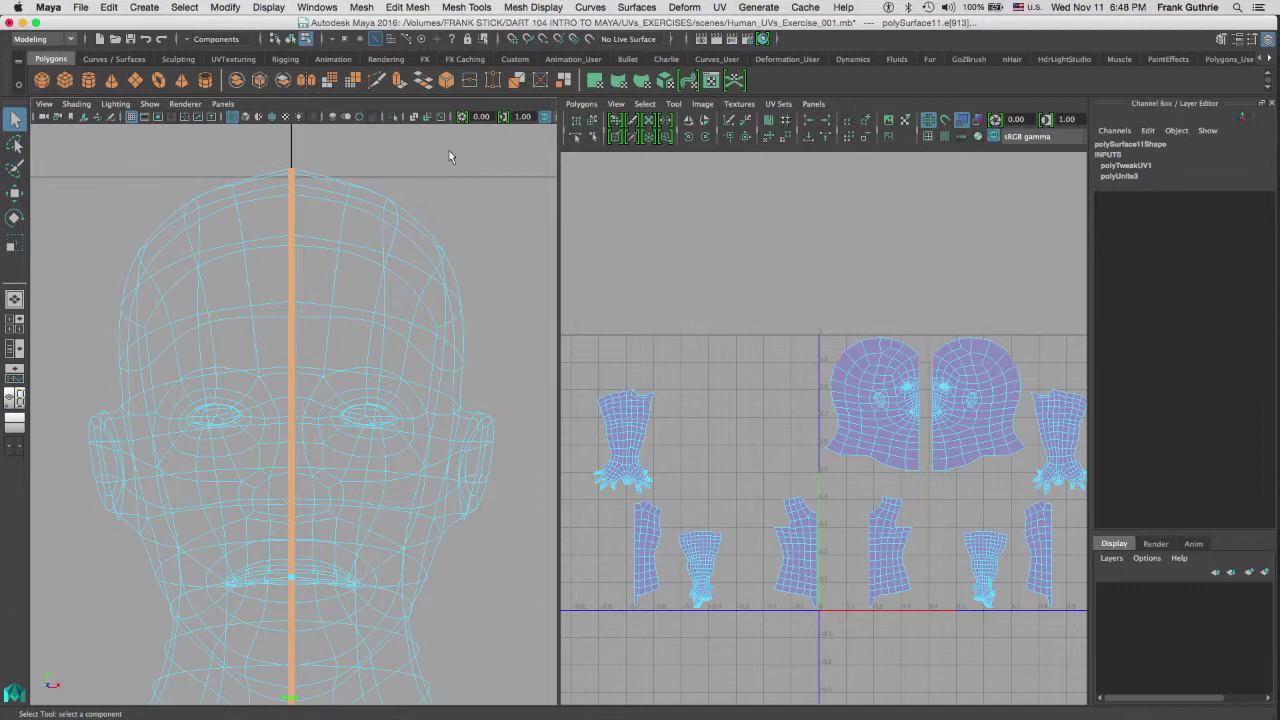
Step: Convert the selected centre-seam edges to vertices via Select > Convert Selection > To Vertices
click(183, 8)
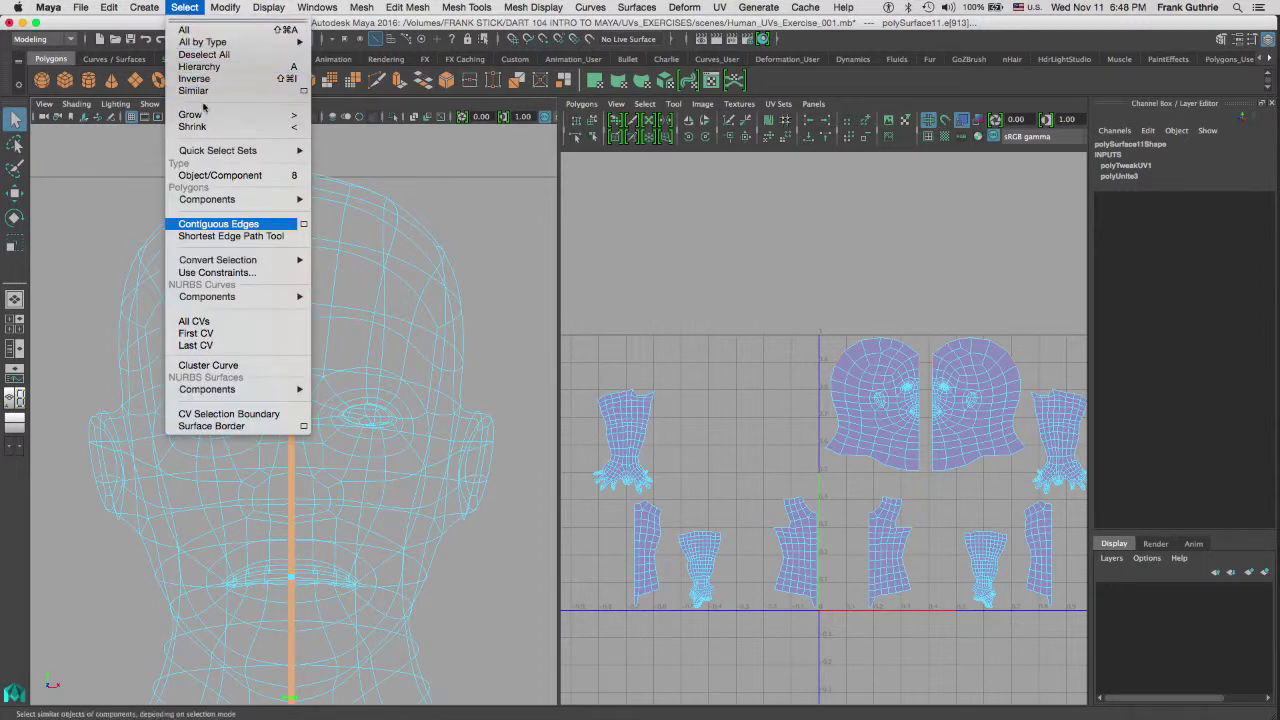
mouse_move(215, 265)
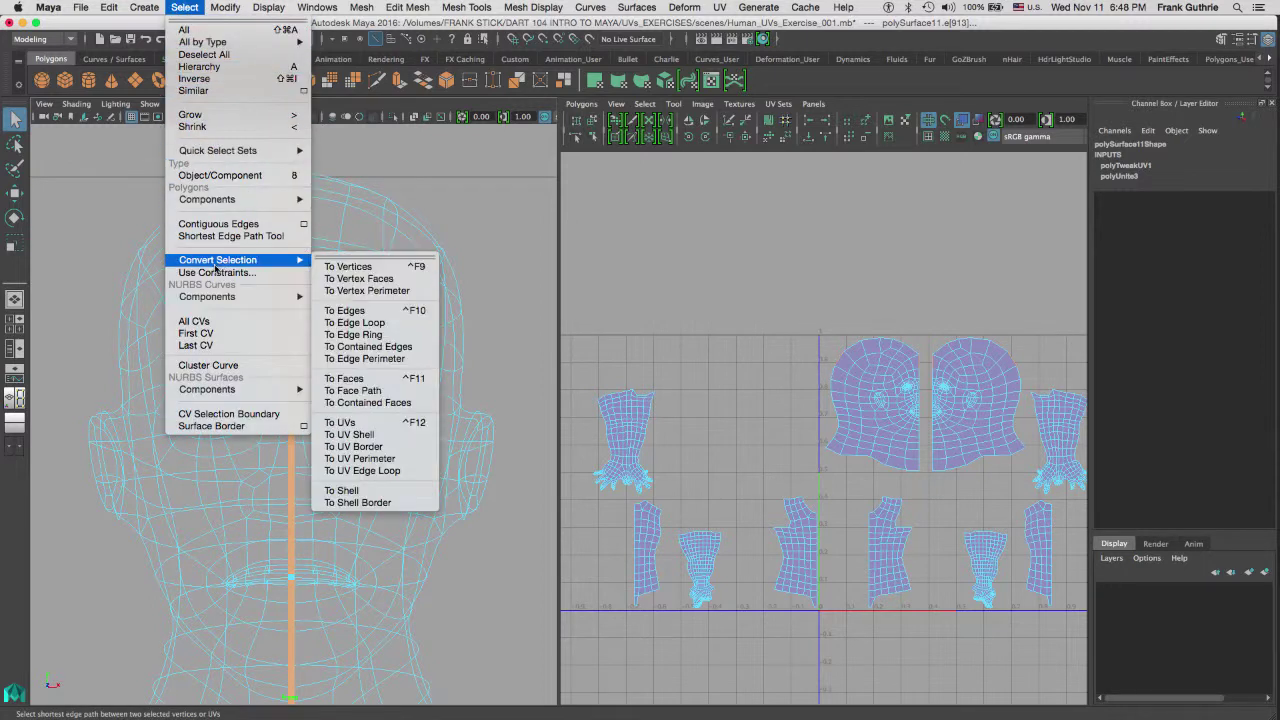
click(348, 267)
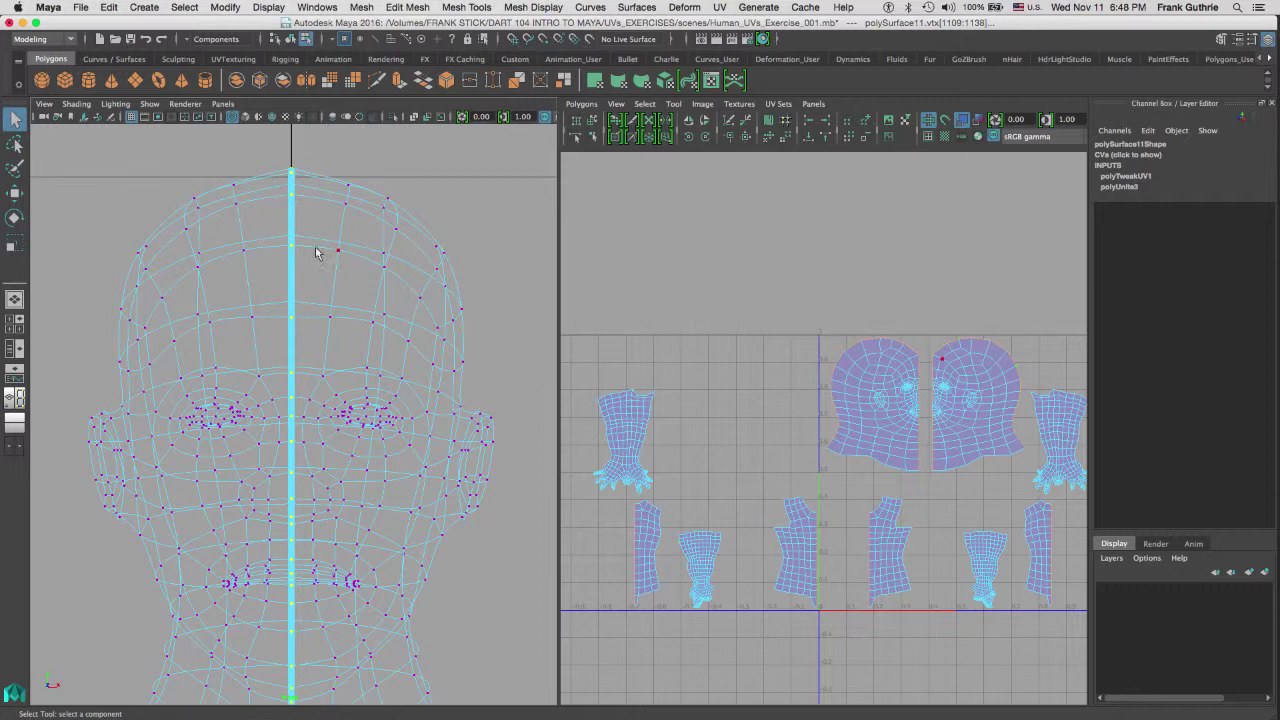
Step: Check Highlight Border edges in the Custom Polygon Display options
click(266, 8)
mouse_move(290, 202)
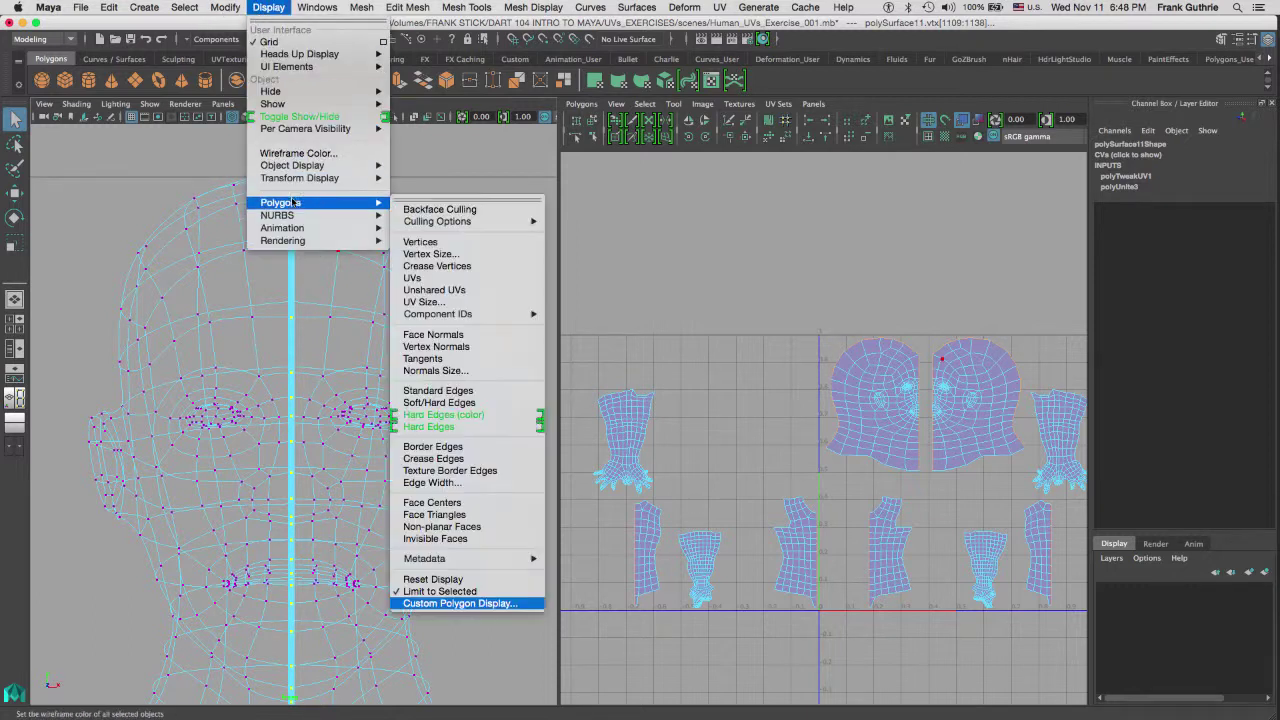
click(455, 605)
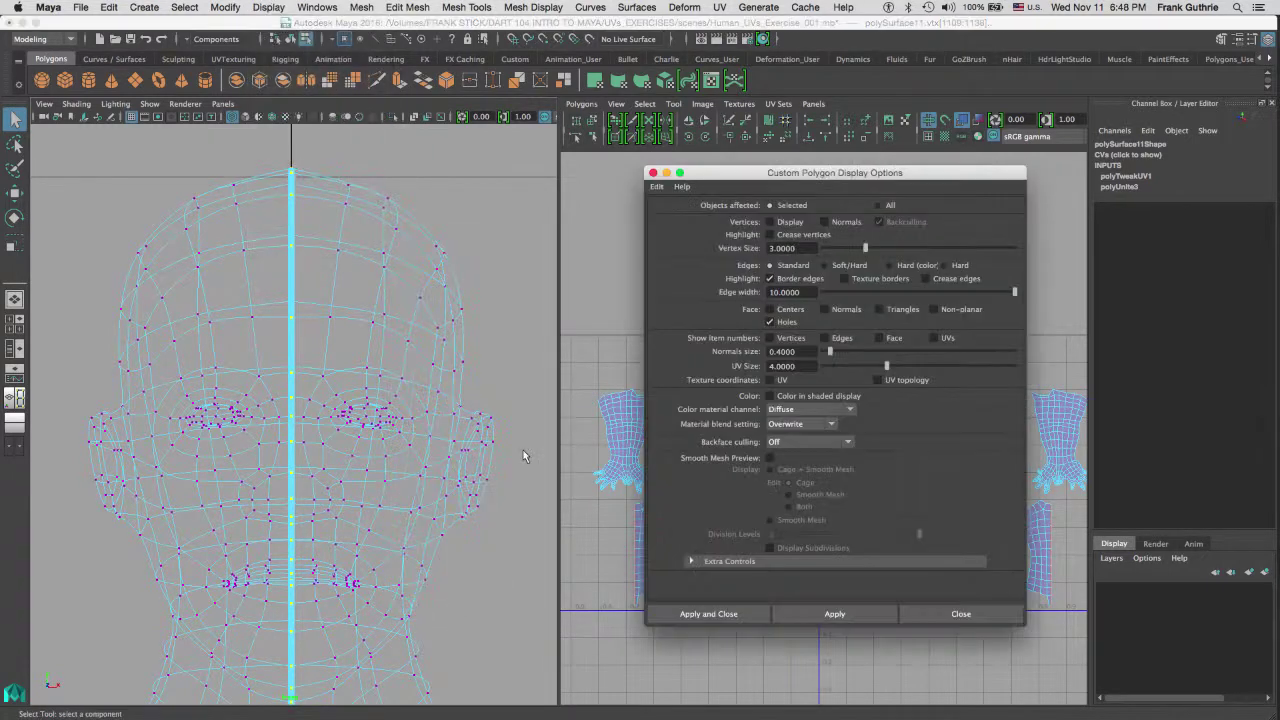
click(770, 279)
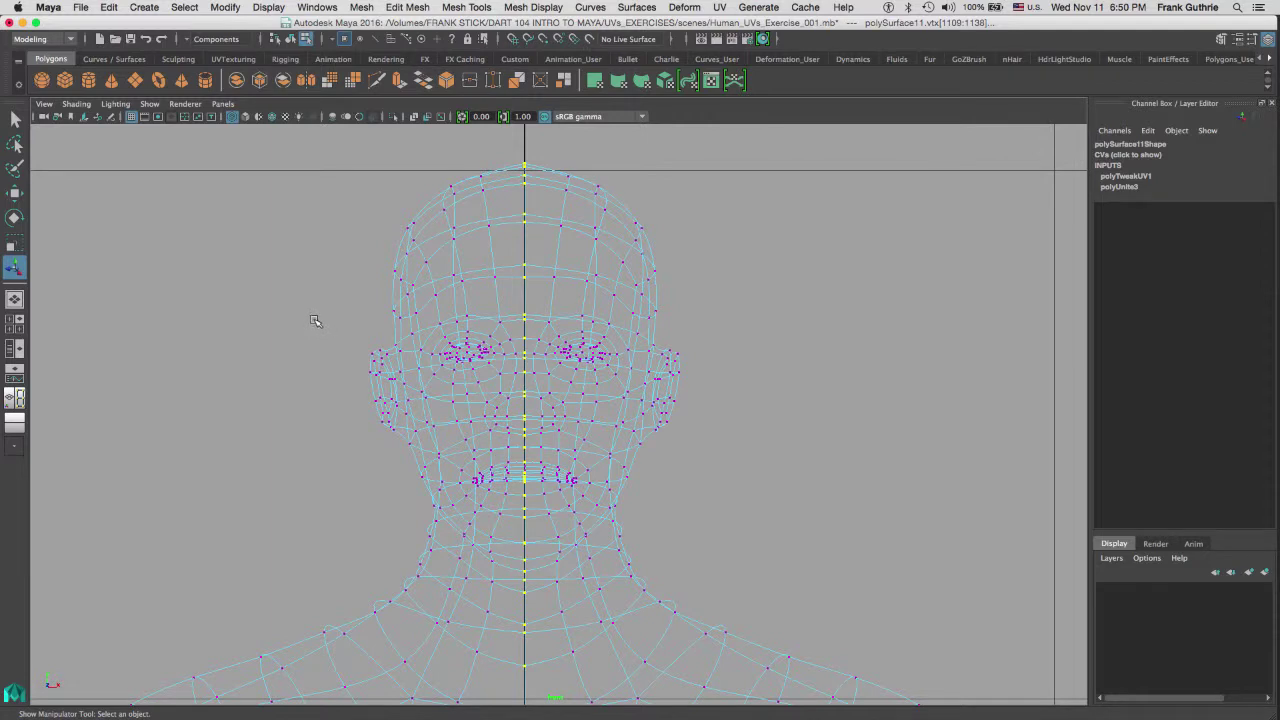
Step: Reset Merge Vertices to a 0.0100 threshold and merge the selected seam vertices
shift+right_click(312, 325)
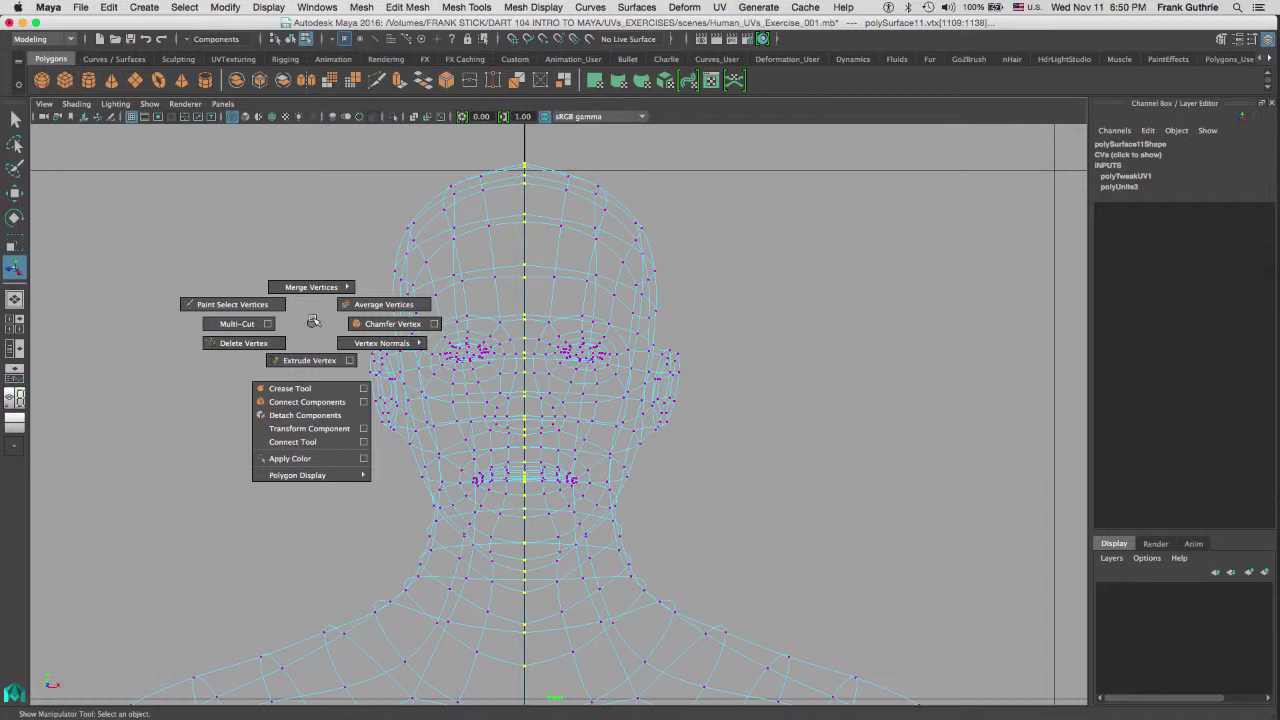
shift+right_drag(313, 321, 358, 237)
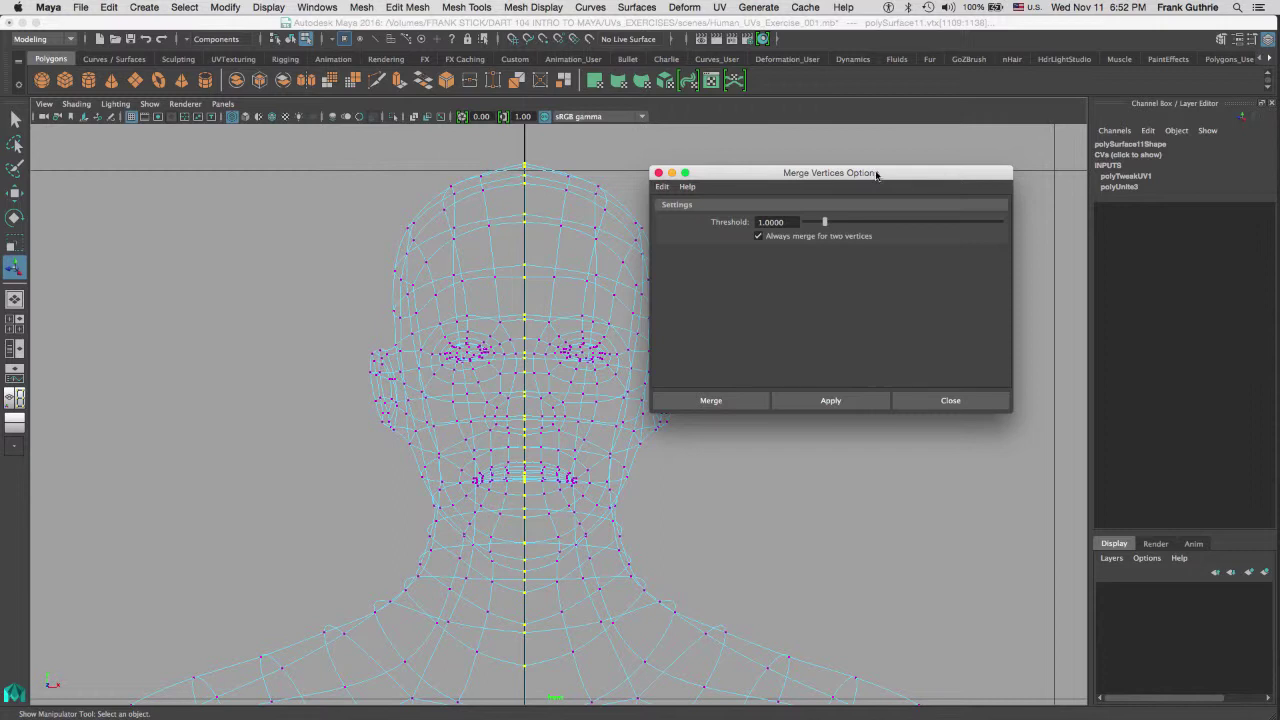
click(662, 187)
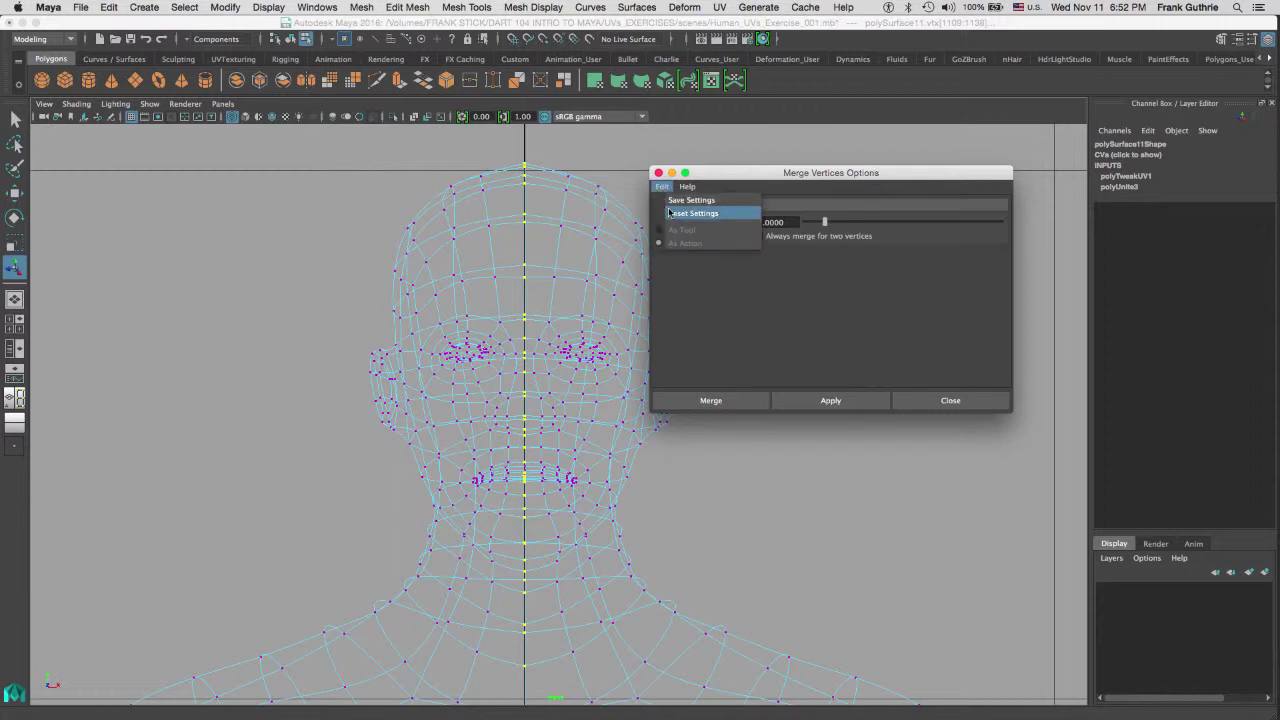
click(674, 217)
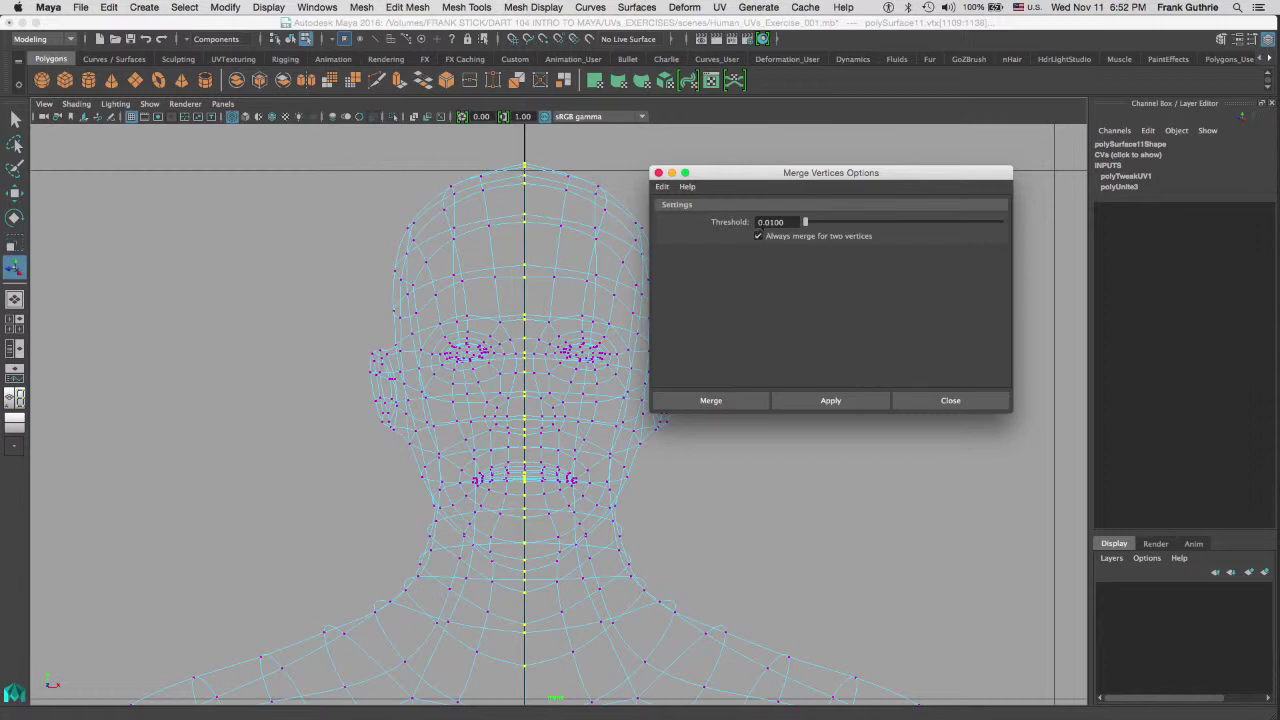
click(731, 400)
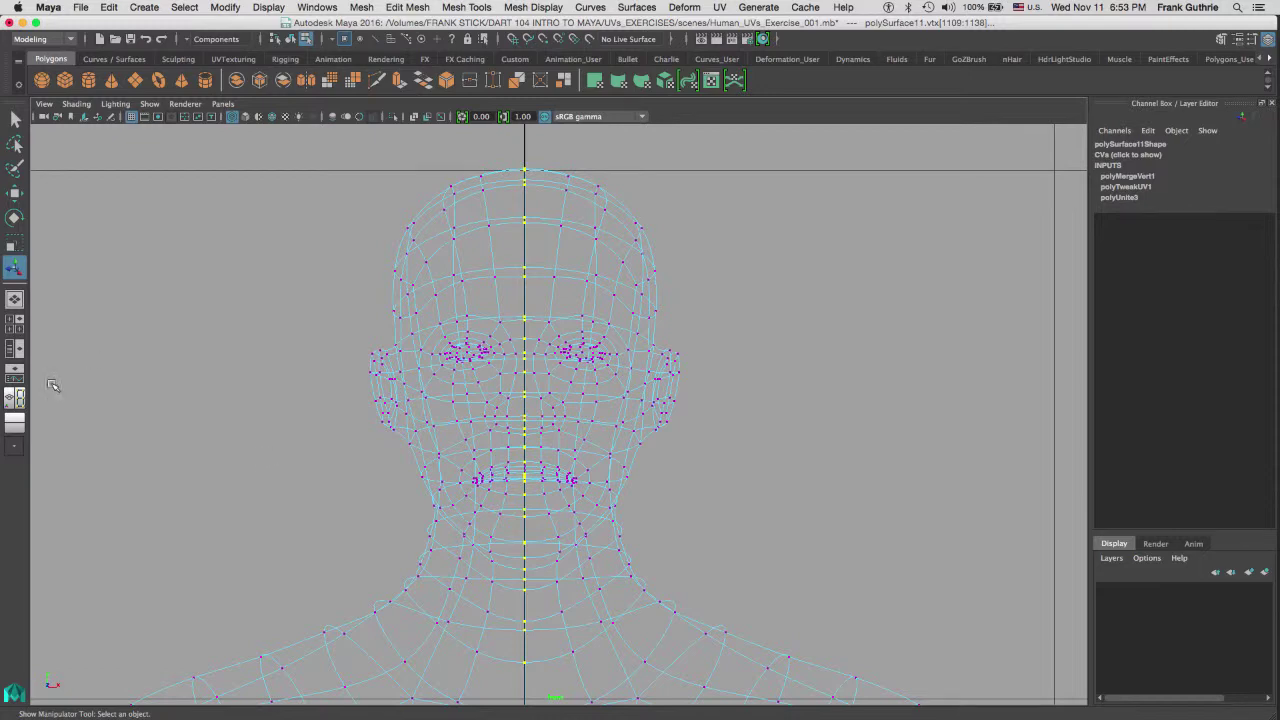
Step: Show the merged polySurface11 UV shells in the UV Texture Editor, zoomed out to fit
click(15, 399)
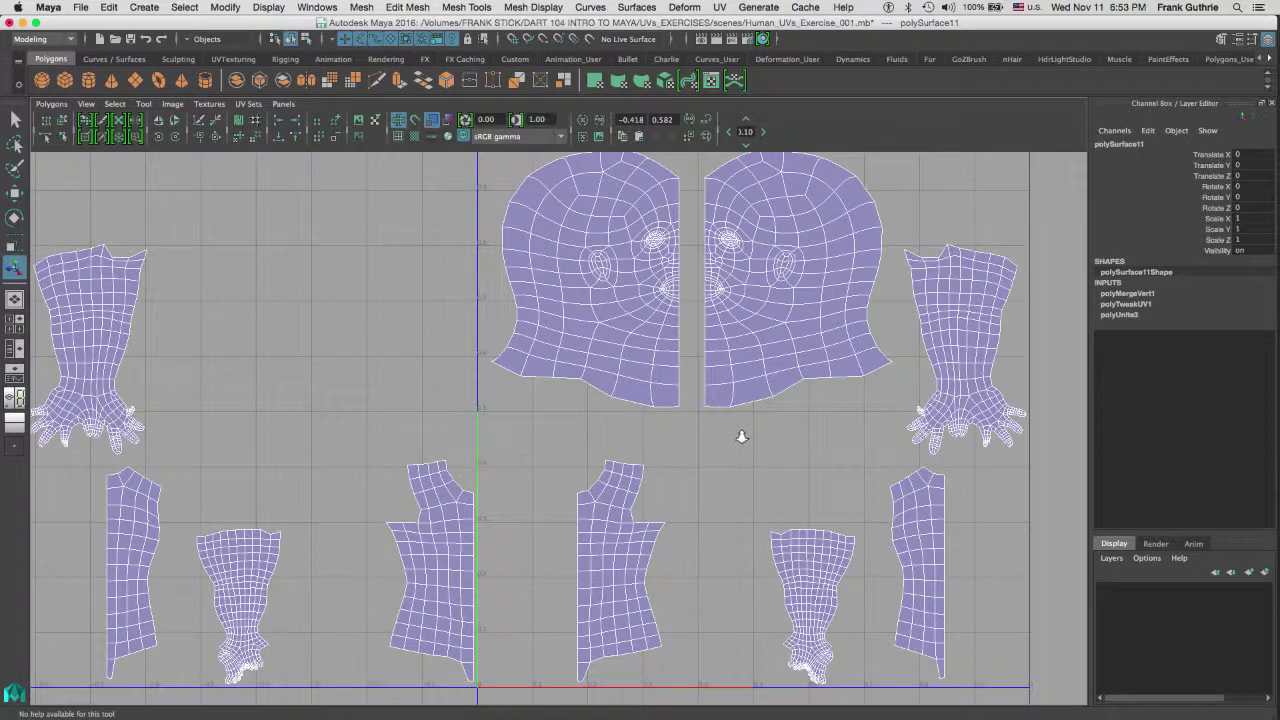
scroll(423, 437, down, 3)
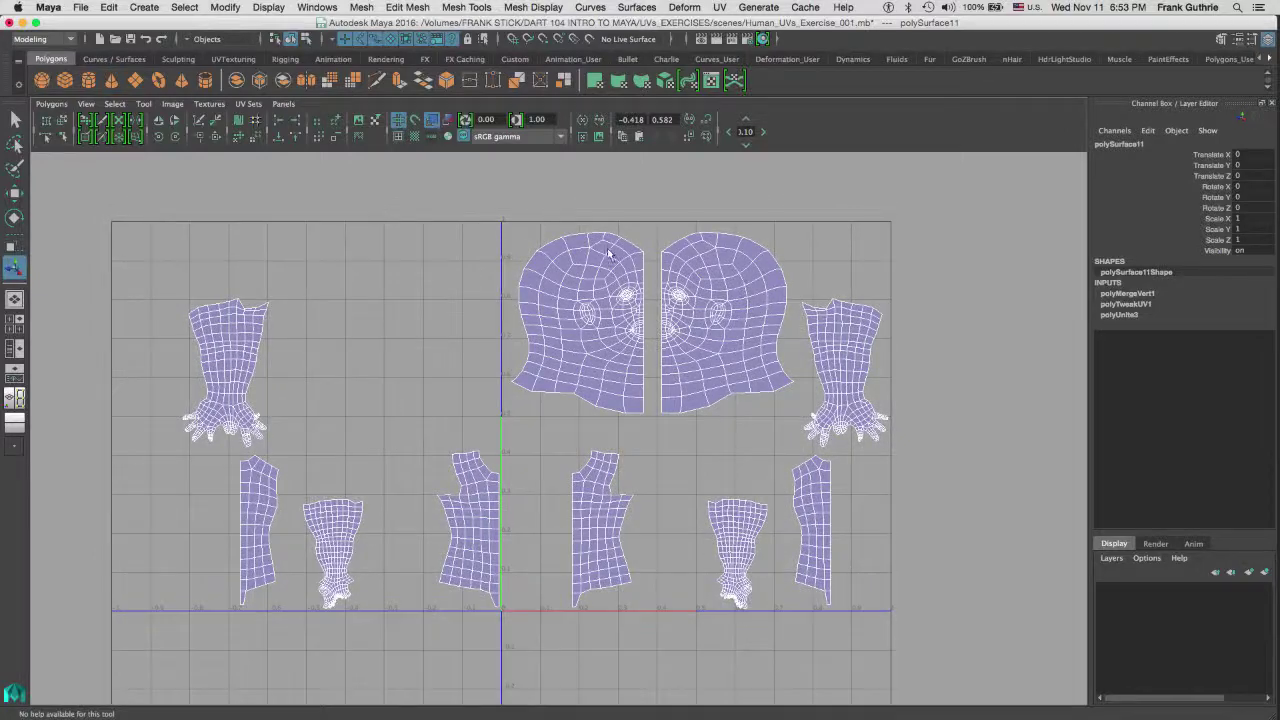